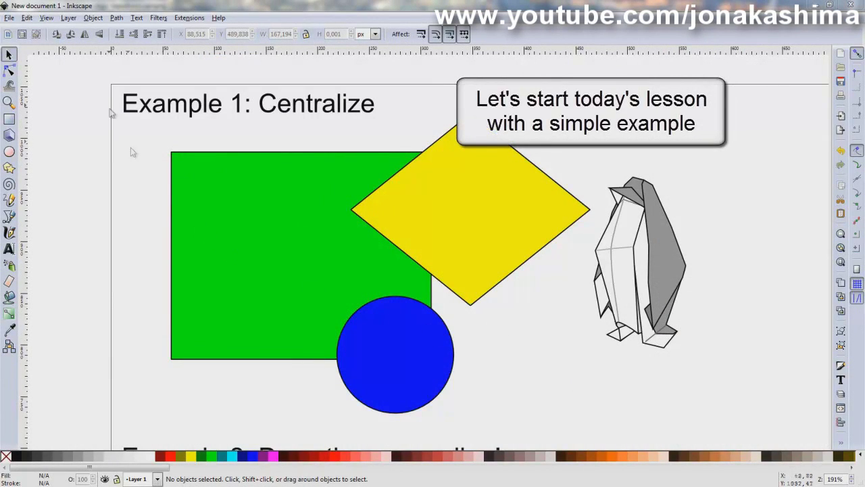
Step: Open the Object menu to reach Align and Distribute
{"action": "left_click", "coordinate": [92, 18]}
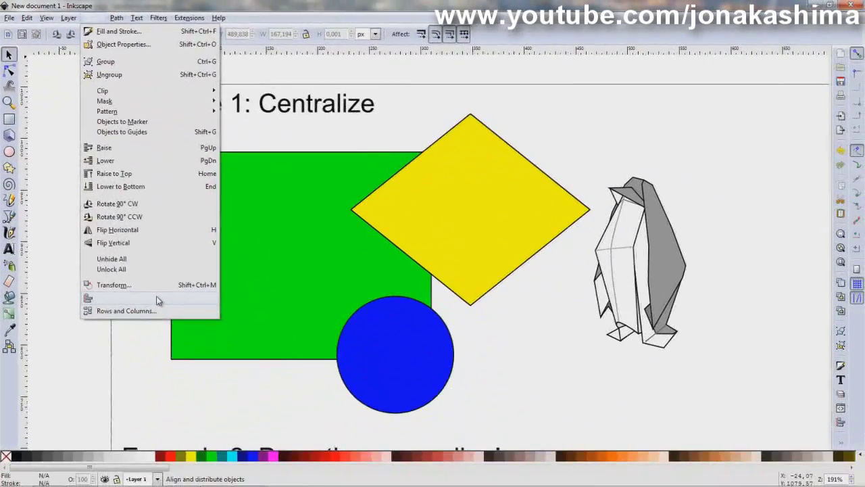
Step: Open Align and Distribute, select circle then rectangle, and align relative to the last selected
{"action": "left_click", "coordinate": [184, 431]}
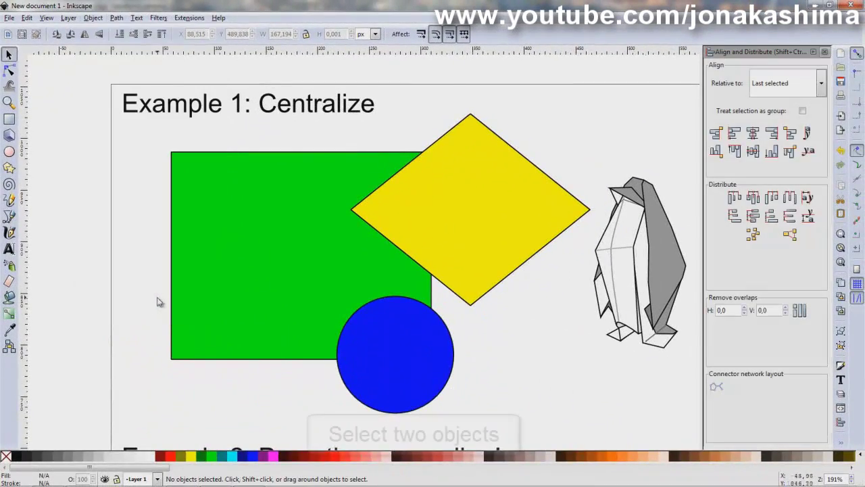
{"action": "left_click", "coordinate": [371, 345]}
{"action": "left_click", "coordinate": [301, 198], "text": "shift"}
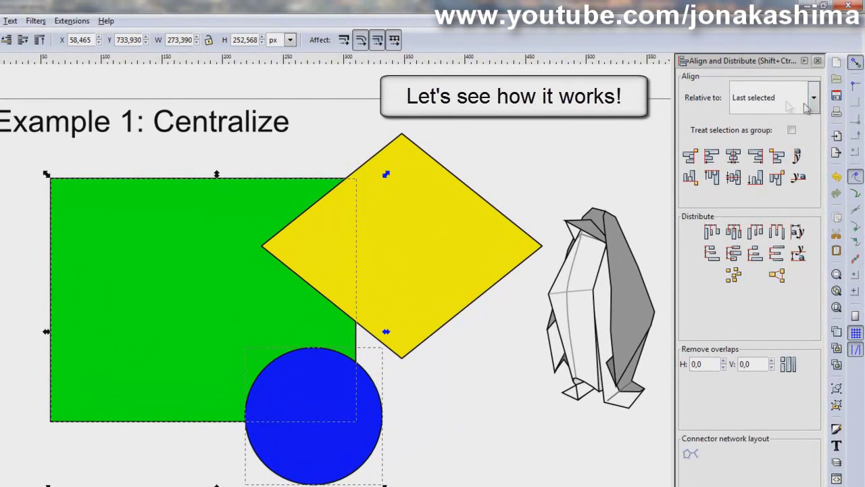
{"action": "left_click", "coordinate": [814, 98]}
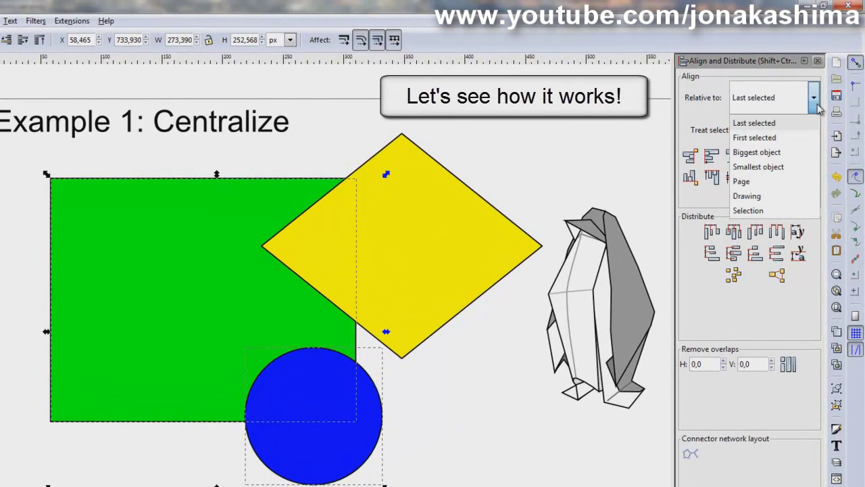
{"action": "left_click", "coordinate": [814, 107]}
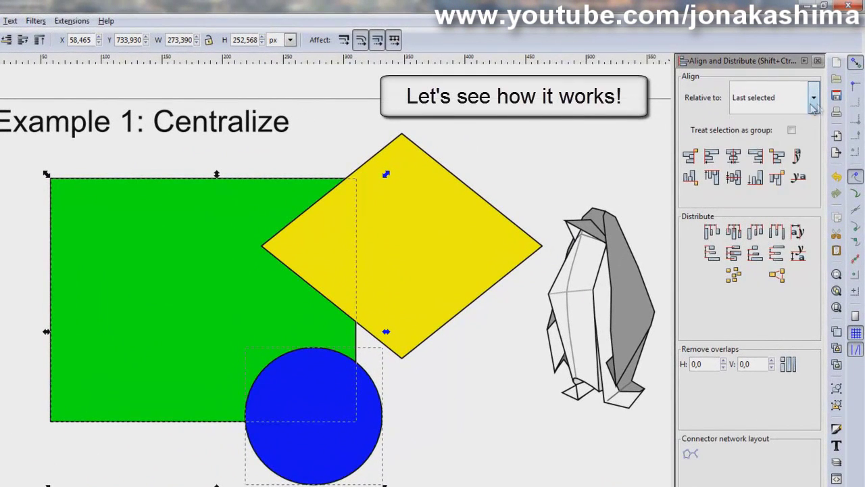
Step: Try each edge and centre alignment of the circle, ending centred on the rectangle
{"action": "left_click", "coordinate": [690, 156]}
{"action": "left_click", "coordinate": [733, 156]}
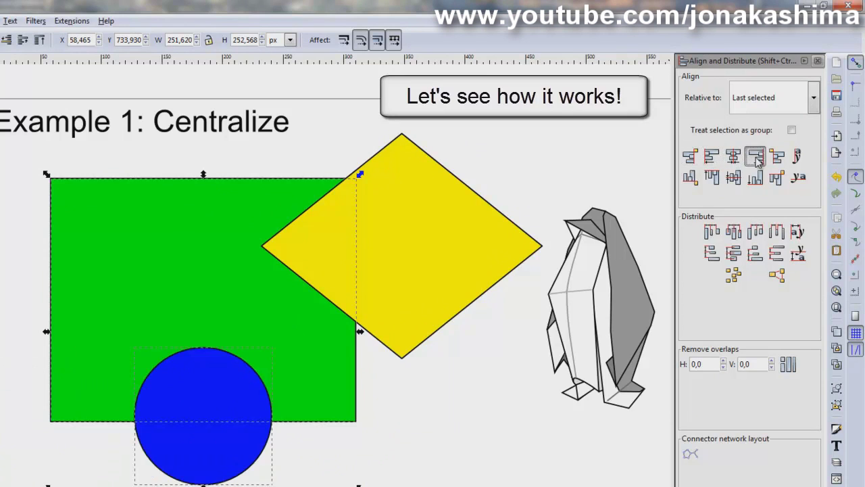
{"action": "left_click", "coordinate": [755, 156]}
{"action": "left_click", "coordinate": [690, 177]}
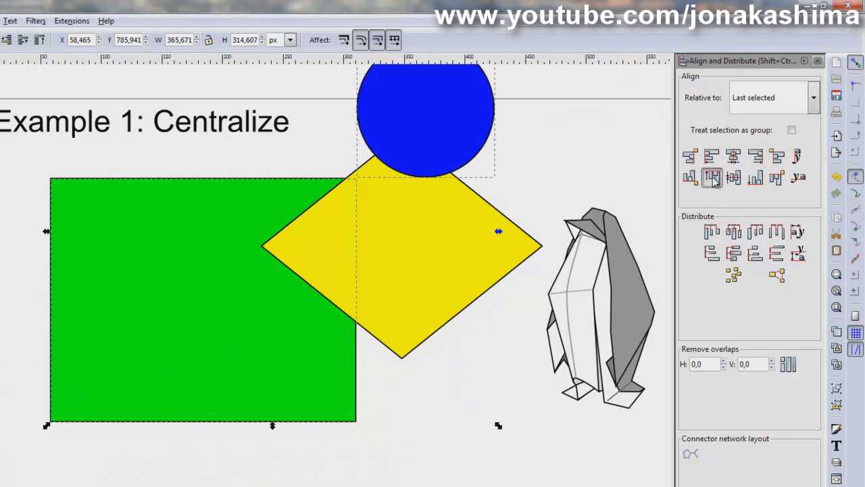
{"action": "left_click", "coordinate": [711, 177]}
{"action": "left_click", "coordinate": [756, 177]}
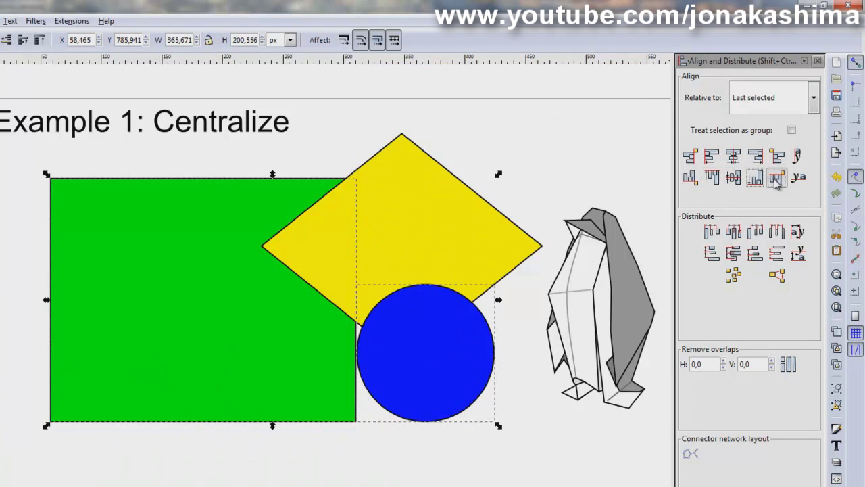
{"action": "left_click", "coordinate": [735, 157]}
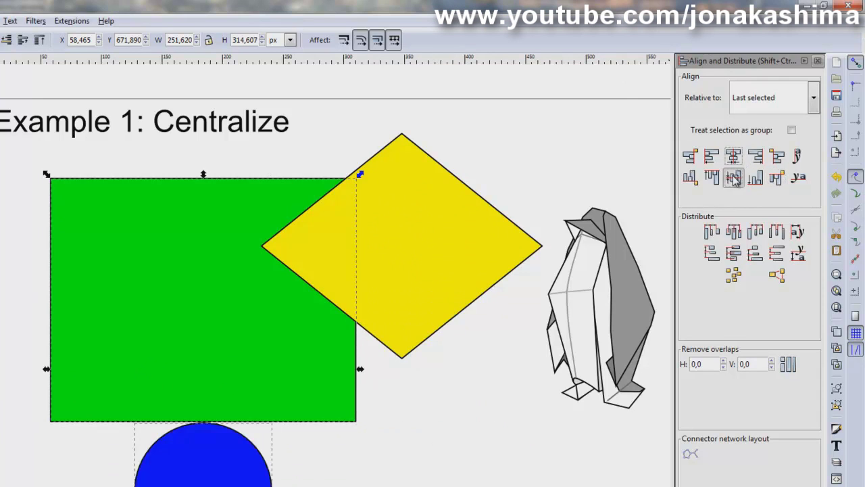
{"action": "left_click", "coordinate": [734, 177]}
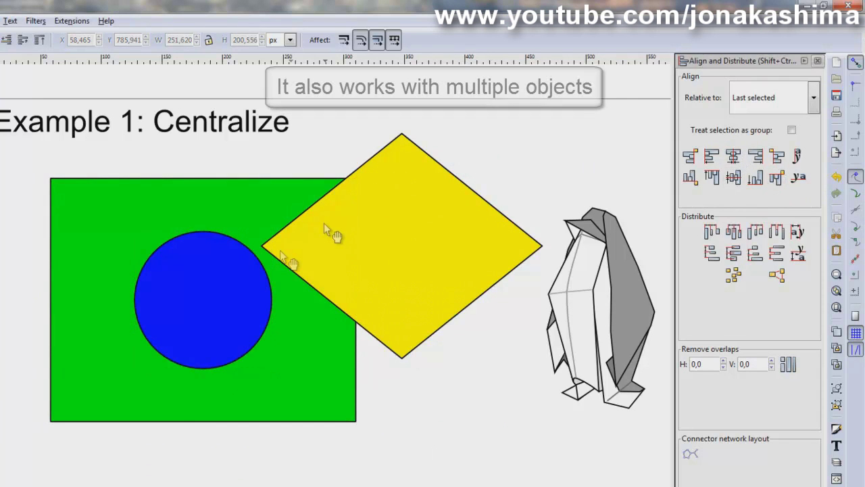
Step: Centre the diamond and circle on the green rectangle both ways, then deselect
{"action": "left_click_drag", "start_coordinate": [203, 300], "coordinate": [282, 331]}
{"action": "left_click", "coordinate": [428, 231]}
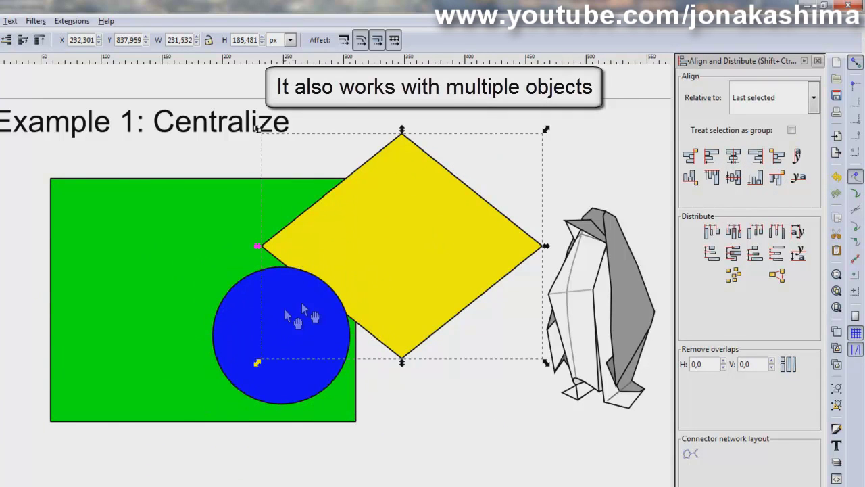
{"action": "left_click", "coordinate": [245, 318], "text": "shift"}
{"action": "left_click", "coordinate": [179, 194], "text": "shift"}
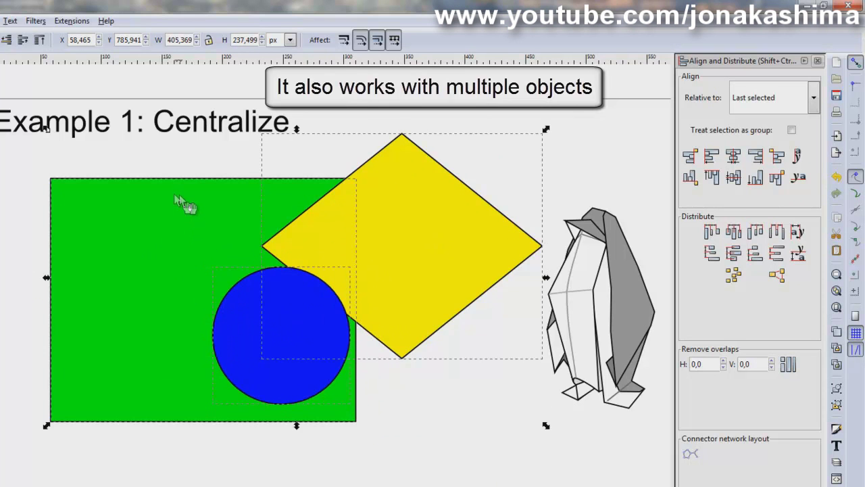
{"action": "left_click", "coordinate": [743, 158]}
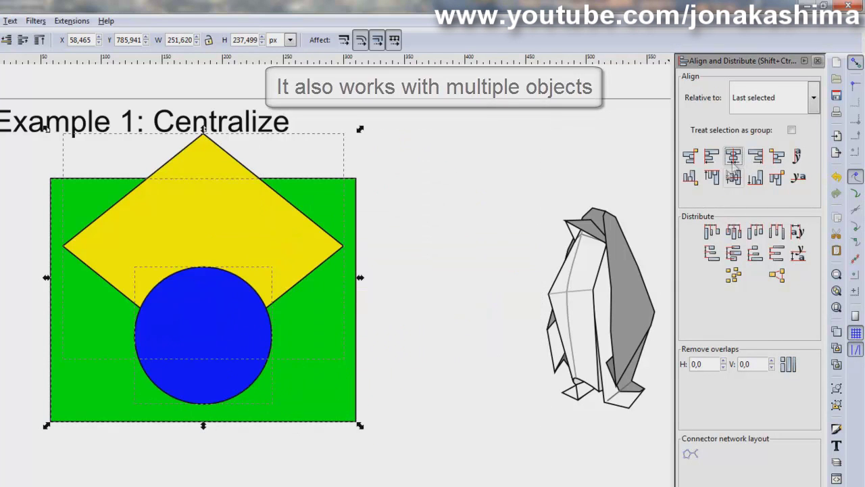
{"action": "left_click", "coordinate": [733, 178]}
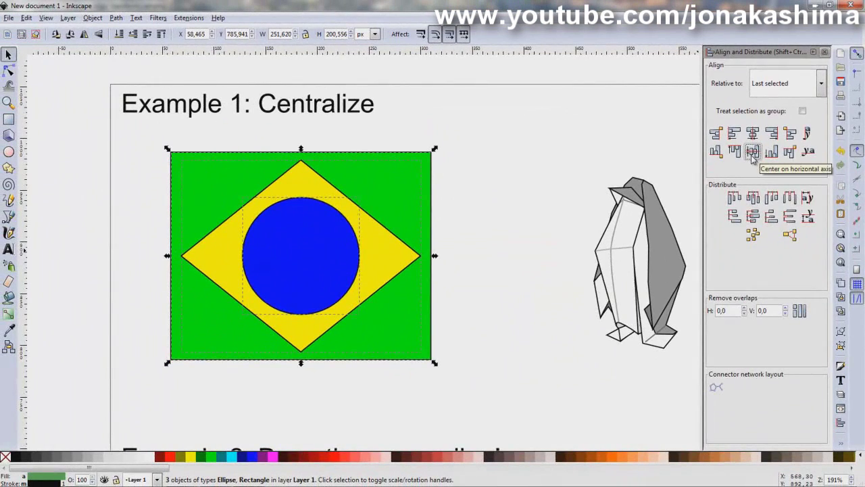
{"action": "left_click", "coordinate": [550, 155]}
Step: Try centring the ungrouped penguin pieces on the flag, then undo the broken result
{"action": "left_click_drag", "start_coordinate": [549, 152], "coordinate": [676, 341]}
{"action": "left_click_drag", "start_coordinate": [659, 234], "coordinate": [543, 224]}
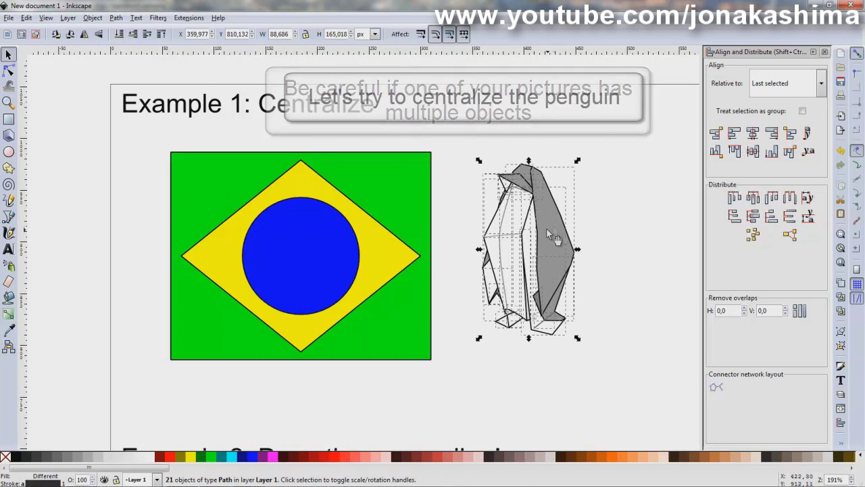
{"action": "left_click", "coordinate": [424, 184], "text": "shift"}
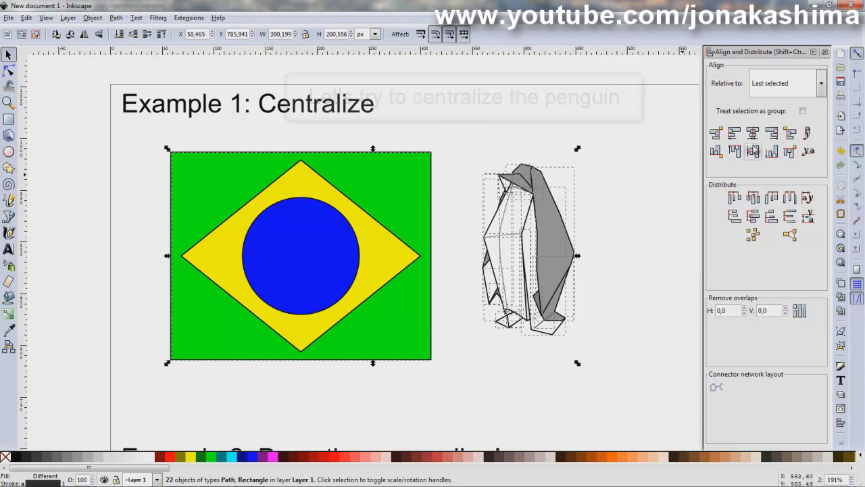
{"action": "left_click", "coordinate": [753, 133]}
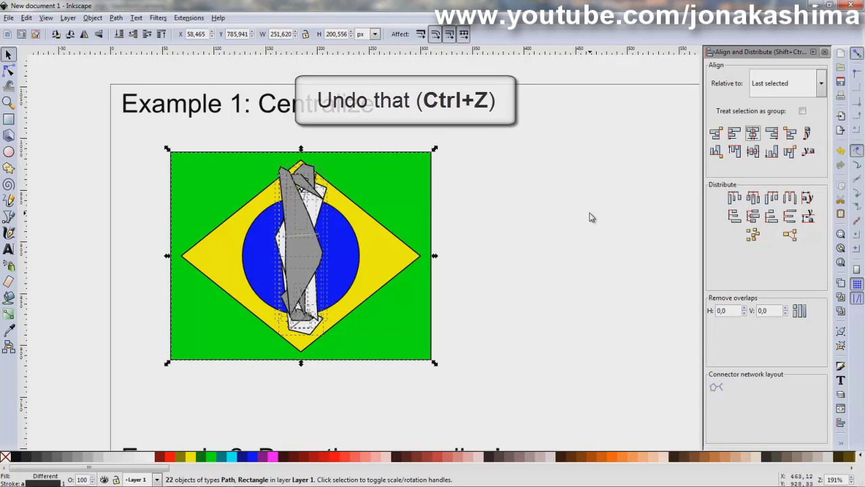
{"action": "key", "text": "ctrl+z"}
{"action": "left_click", "coordinate": [614, 228]}
Step: Select all the penguin's pieces and group them into one object
{"action": "mouse_move", "coordinate": [471, 142]}
{"action": "left_mouse_down"}
{"action": "mouse_move", "coordinate": [472, 162]}
{"action": "mouse_move", "coordinate": [584, 344]}
{"action": "left_mouse_up"}
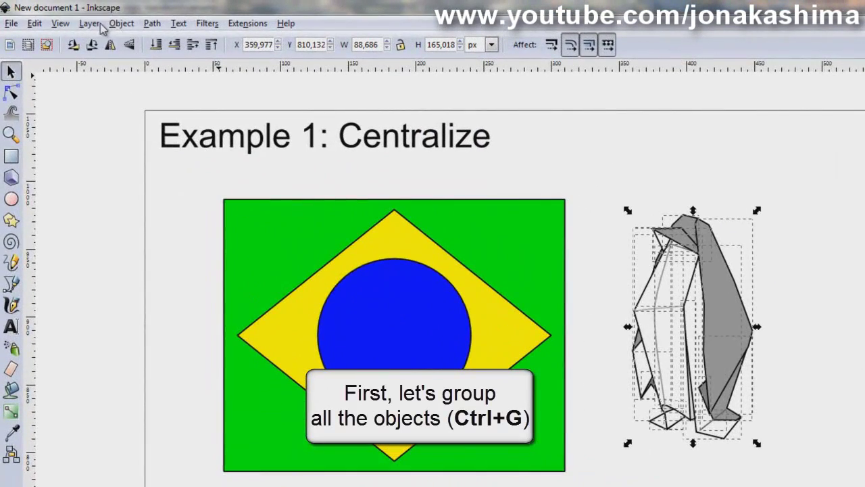
{"action": "left_click", "coordinate": [120, 24]}
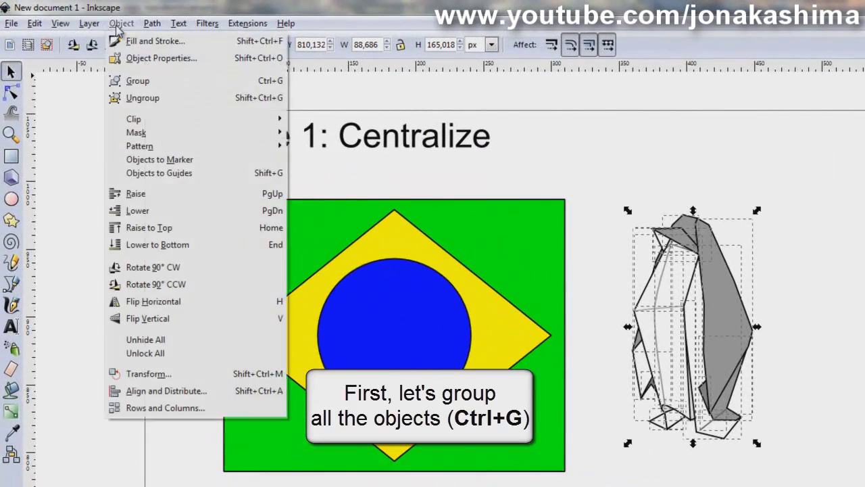
{"action": "left_click", "coordinate": [173, 79]}
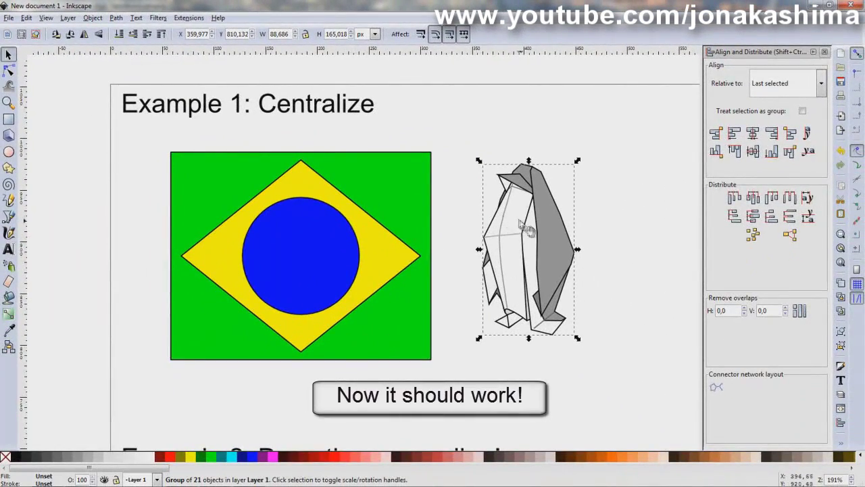
Step: Centre the grouped penguin horizontally and vertically on the flag, then deselect
{"action": "left_click_drag", "start_coordinate": [519, 234], "coordinate": [520, 236]}
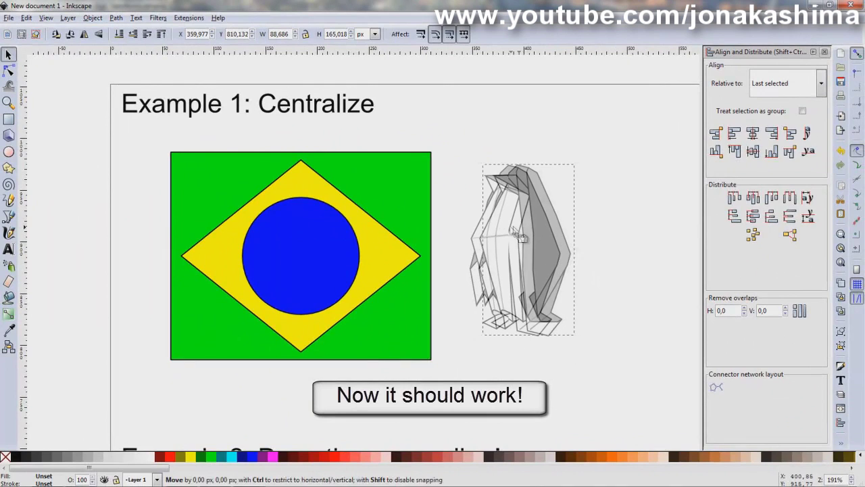
{"action": "left_click", "coordinate": [421, 182], "text": "shift"}
{"action": "left_click", "coordinate": [752, 132]}
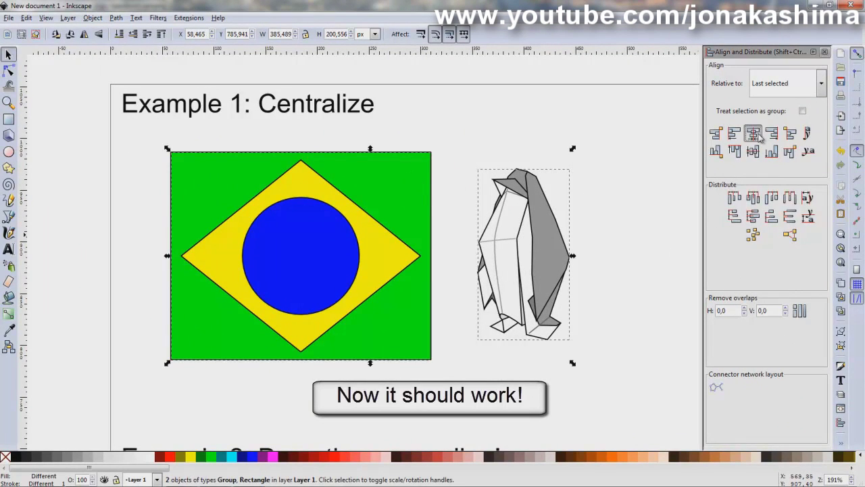
{"action": "left_click", "coordinate": [752, 151]}
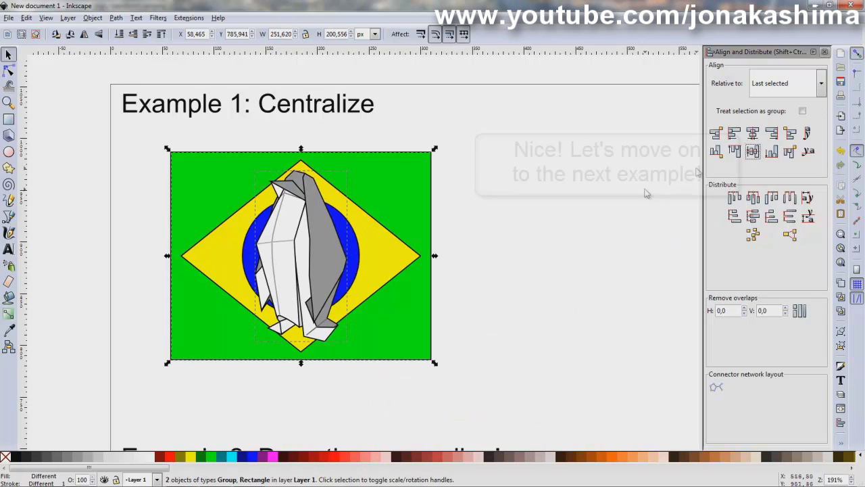
{"action": "left_click", "coordinate": [481, 237]}
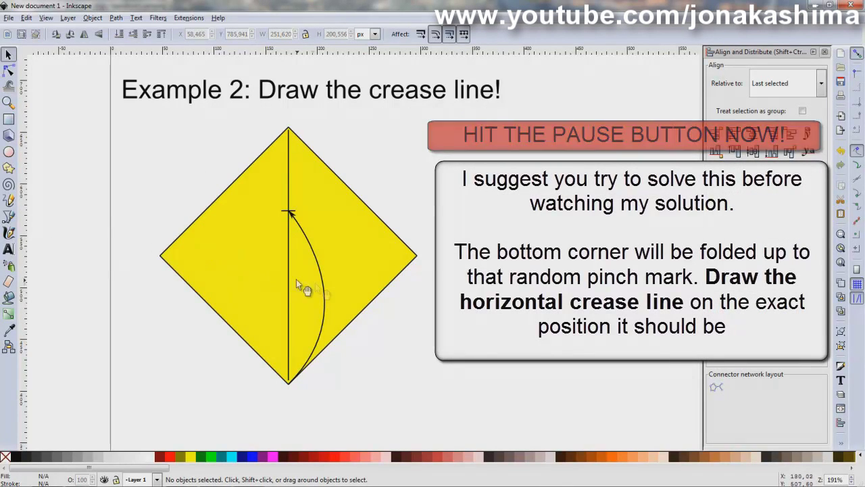
Step: Draw a red line from the diamond's bottom corner up to the pinch mark
{"action": "left_click", "coordinate": [8, 217]}
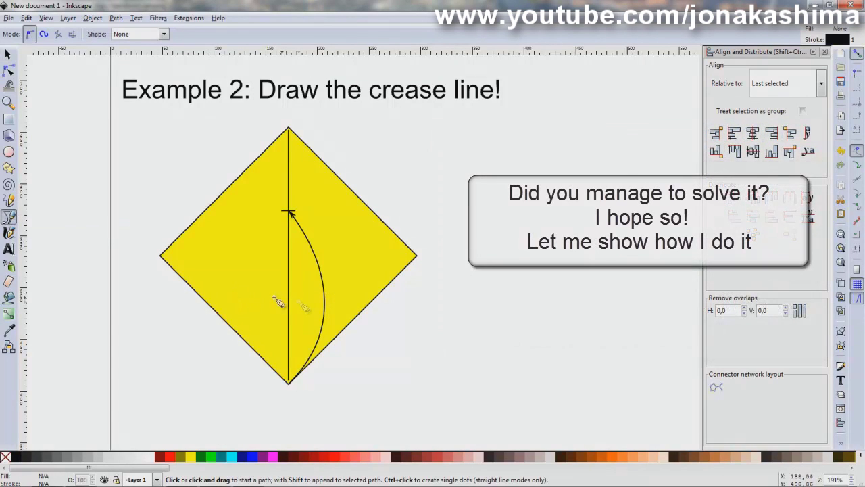
{"action": "scroll", "coordinate": [291, 379], "scroll_direction": "up", "scroll_amount": 4}
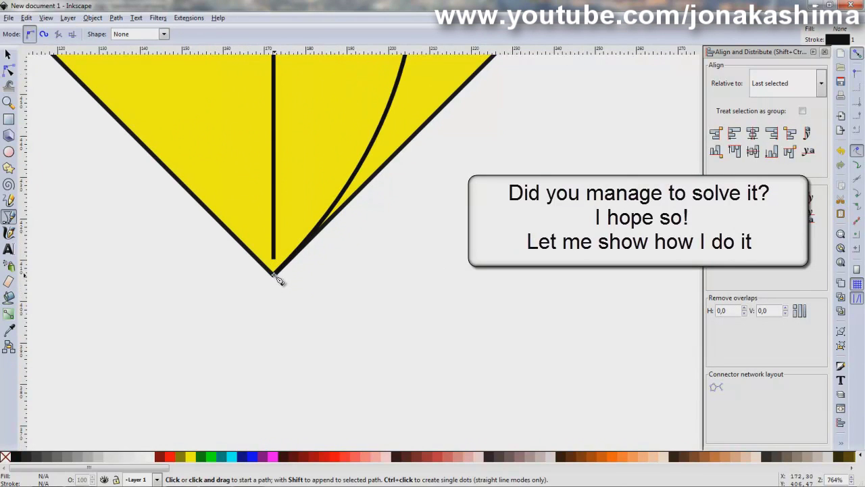
{"action": "left_click", "coordinate": [274, 276]}
{"action": "scroll", "coordinate": [278, 256], "scroll_direction": "up", "scroll_amount": 5}
{"action": "scroll", "coordinate": [281, 246], "scroll_direction": "up", "scroll_amount": 3}
{"action": "scroll", "coordinate": [279, 244], "scroll_direction": "up", "scroll_amount": 1}
{"action": "scroll", "coordinate": [278, 243], "scroll_direction": "up", "scroll_amount": 3}
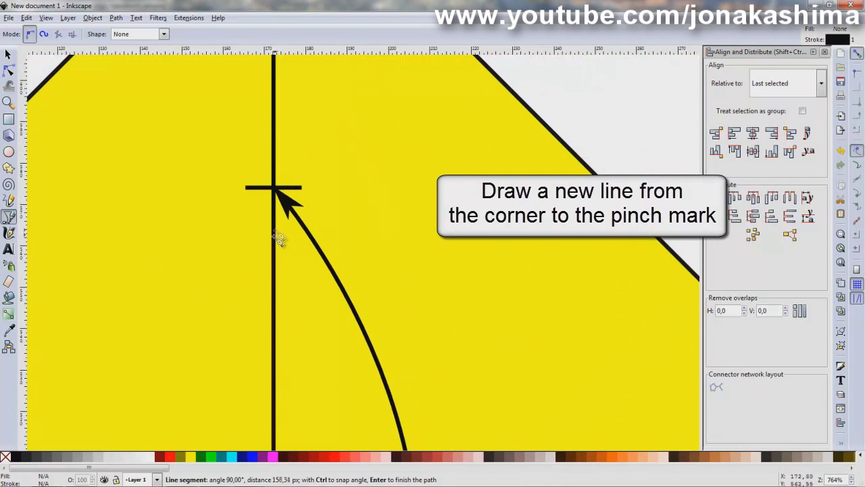
{"action": "double_click", "coordinate": [274, 190]}
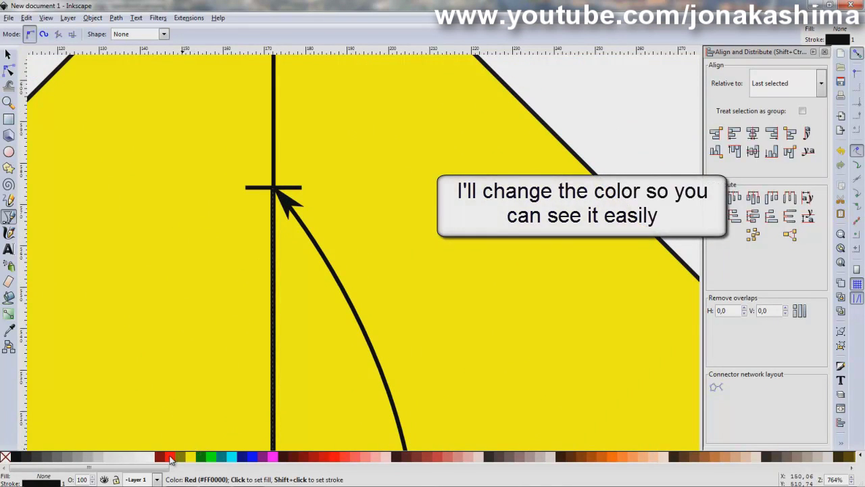
{"action": "left_click", "coordinate": [171, 458], "text": "shift"}
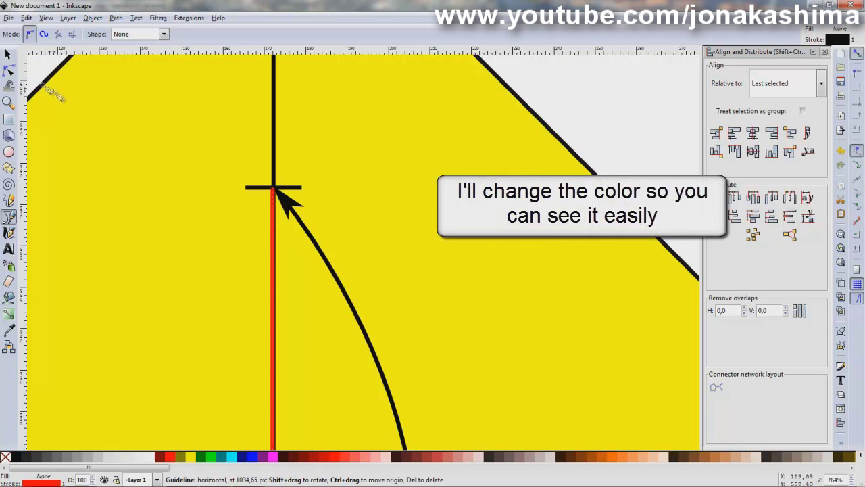
Step: Centre the red line on the diamond's vertical axis and deselect
{"action": "left_click", "coordinate": [9, 55]}
{"action": "left_click", "coordinate": [41, 102], "text": "shift"}
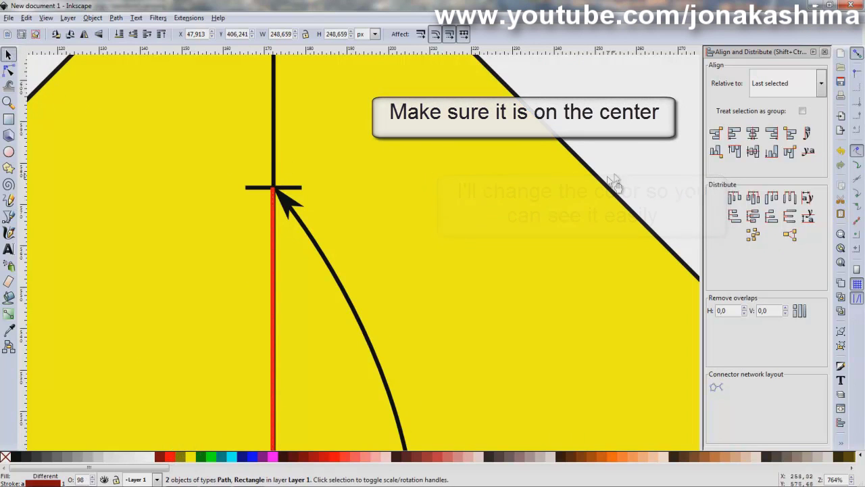
{"action": "left_click", "coordinate": [753, 134]}
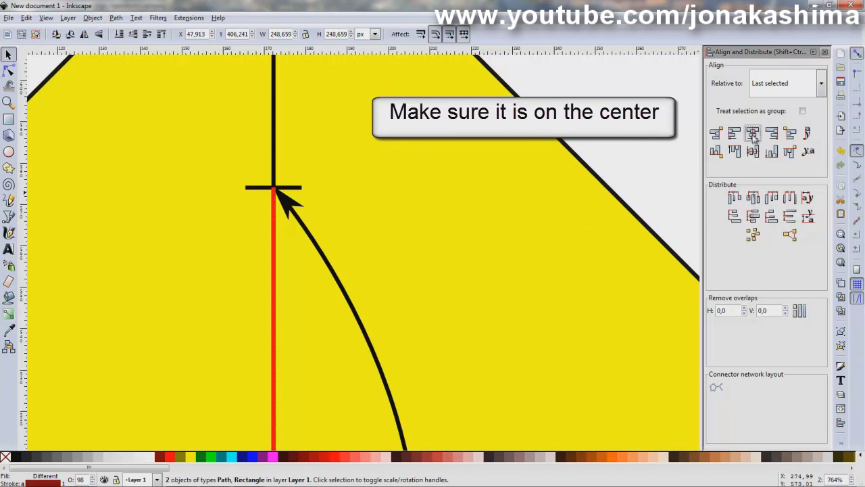
{"action": "scroll", "coordinate": [442, 231], "scroll_direction": "down", "scroll_amount": 2}
{"action": "scroll", "coordinate": [442, 237], "scroll_direction": "down", "scroll_amount": 2}
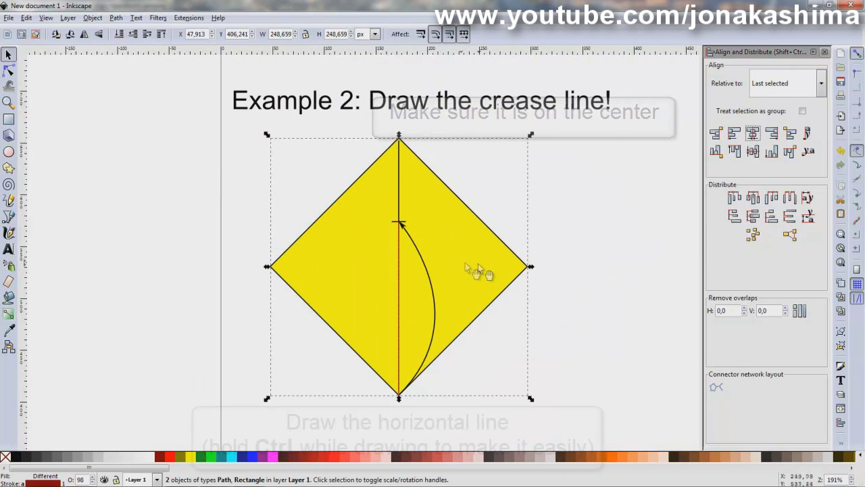
{"action": "left_click", "coordinate": [592, 319]}
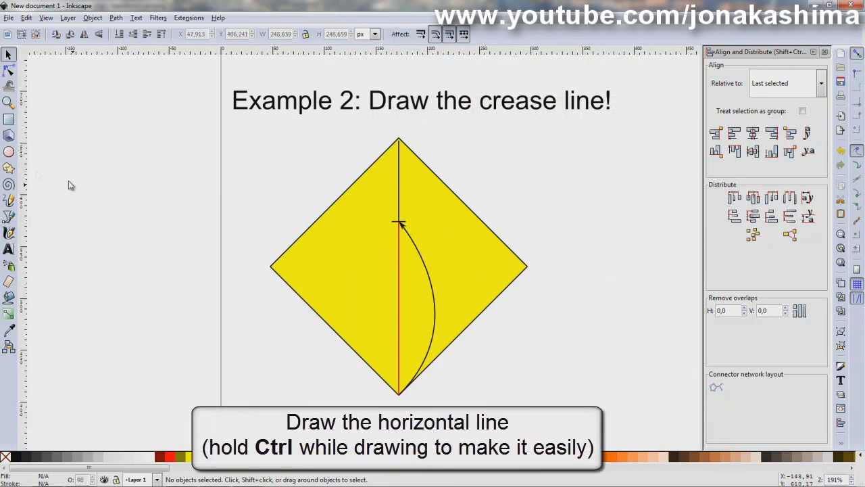
Step: Draw a horizontal line across the diamond and centre it on the red line's midpoint
{"action": "left_click", "coordinate": [9, 217]}
{"action": "left_click", "coordinate": [332, 285]}
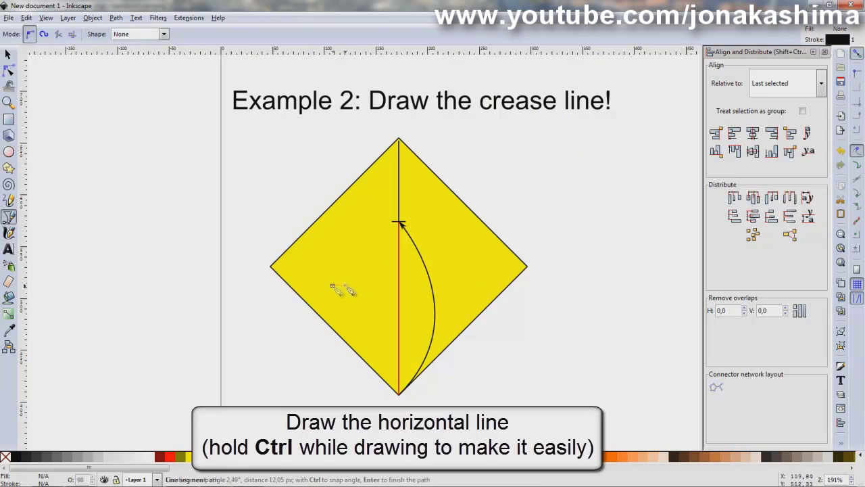
{"action": "double_click", "coordinate": [466, 285]}
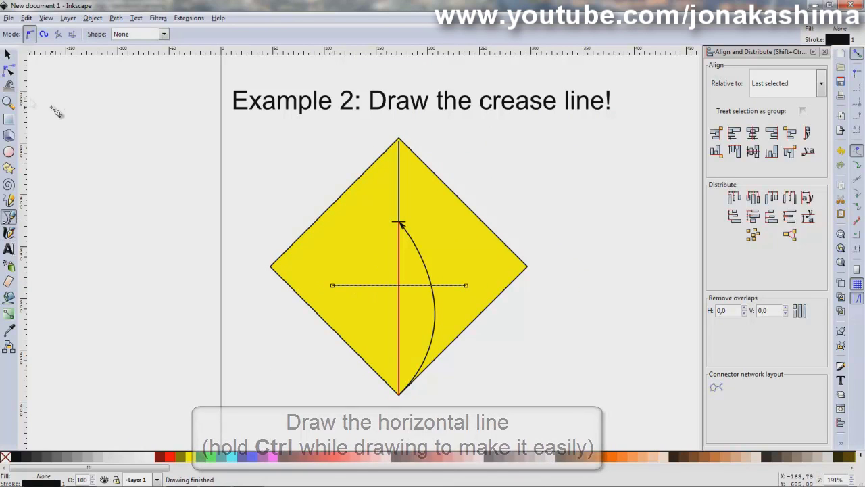
{"action": "left_click", "coordinate": [9, 54]}
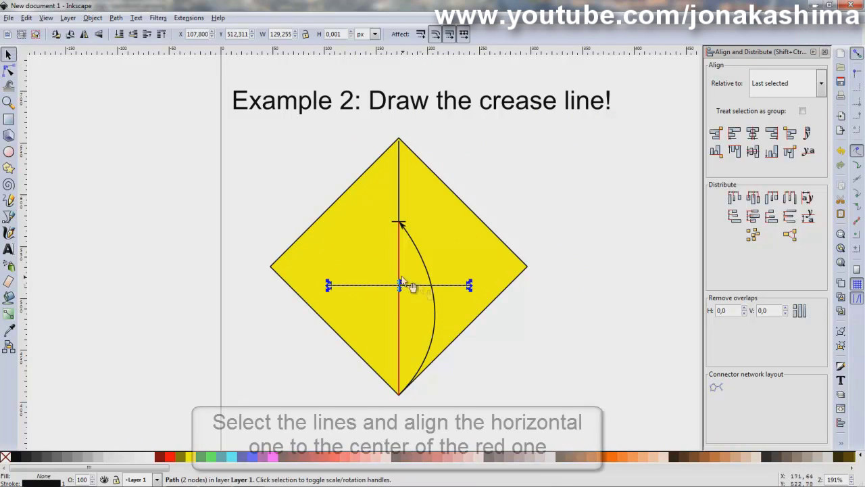
{"action": "scroll", "coordinate": [406, 280], "scroll_direction": "up", "scroll_amount": 2}
{"action": "left_click", "coordinate": [378, 250], "text": "shift"}
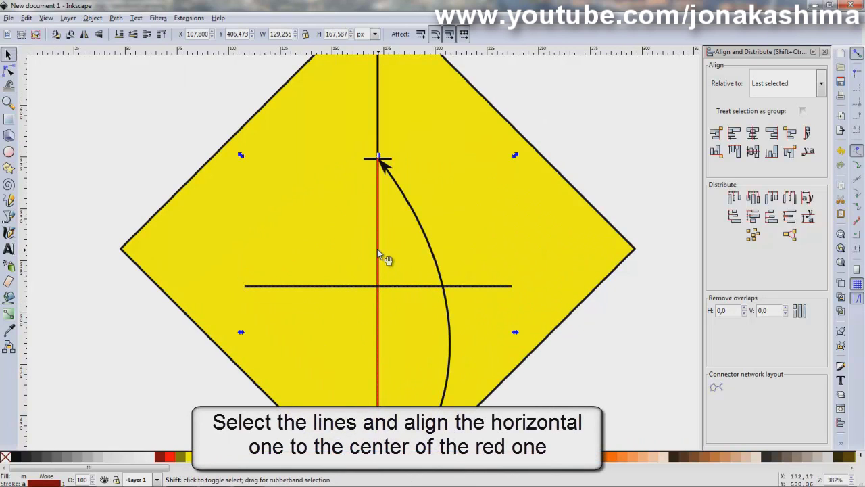
{"action": "scroll", "coordinate": [418, 280], "scroll_direction": "down", "scroll_amount": 2}
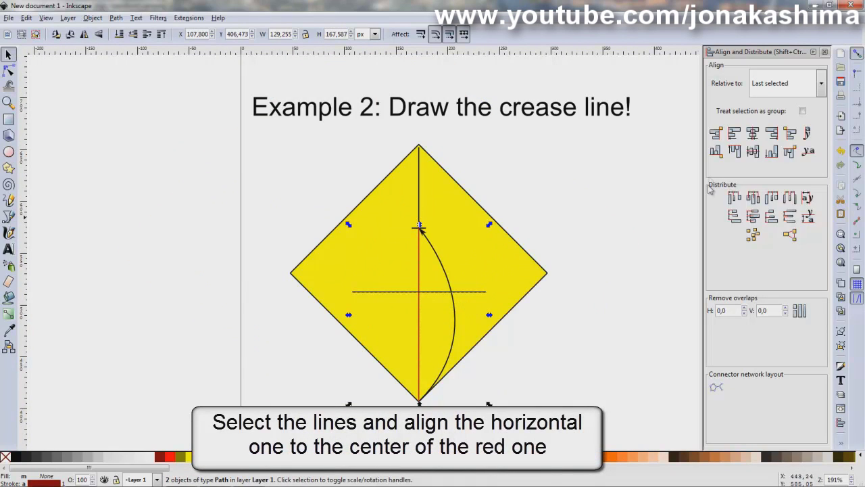
{"action": "left_click", "coordinate": [756, 153]}
{"action": "left_click", "coordinate": [511, 342]}
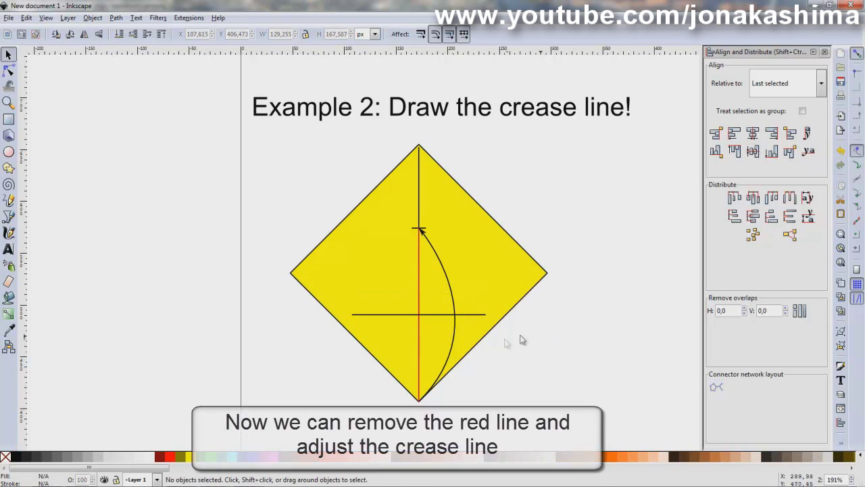
Step: Delete the red reference line
{"action": "scroll", "coordinate": [432, 331], "scroll_direction": "up", "scroll_amount": 2}
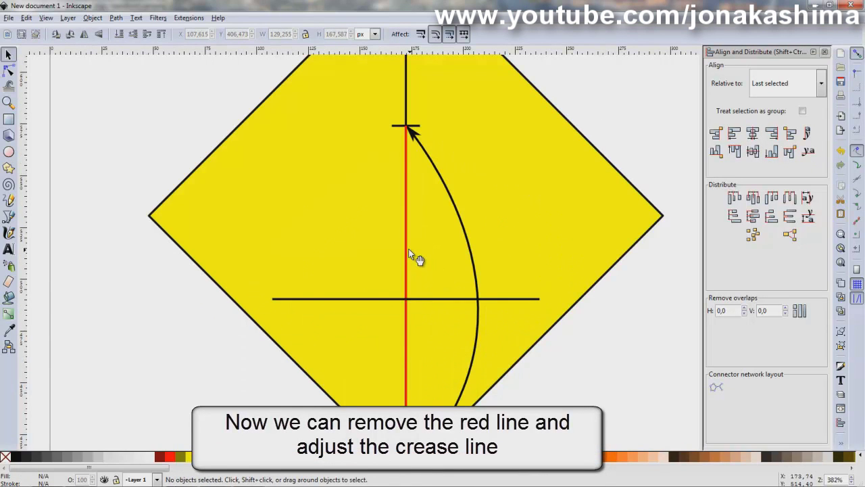
{"action": "left_click", "coordinate": [406, 250]}
{"action": "key", "text": "Delete"}
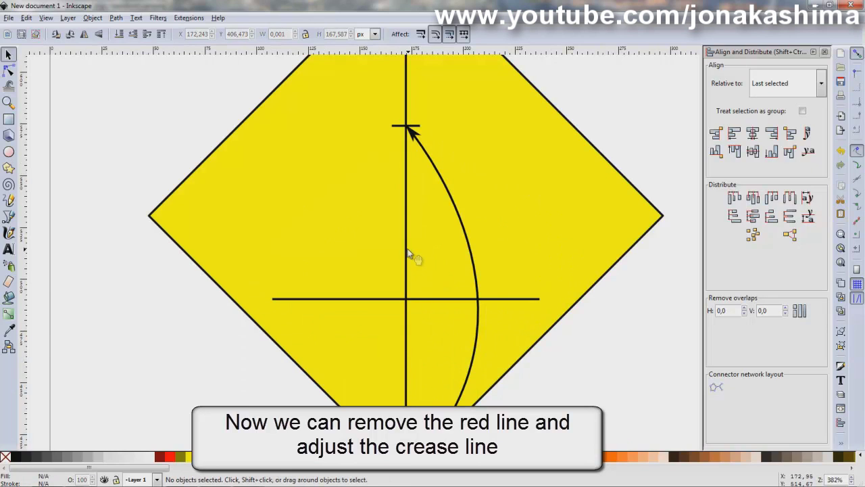
Step: Stretch the horizontal crease's right and left ends to the diamond's sides, then open Fill and Stroke
{"action": "left_click", "coordinate": [464, 298]}
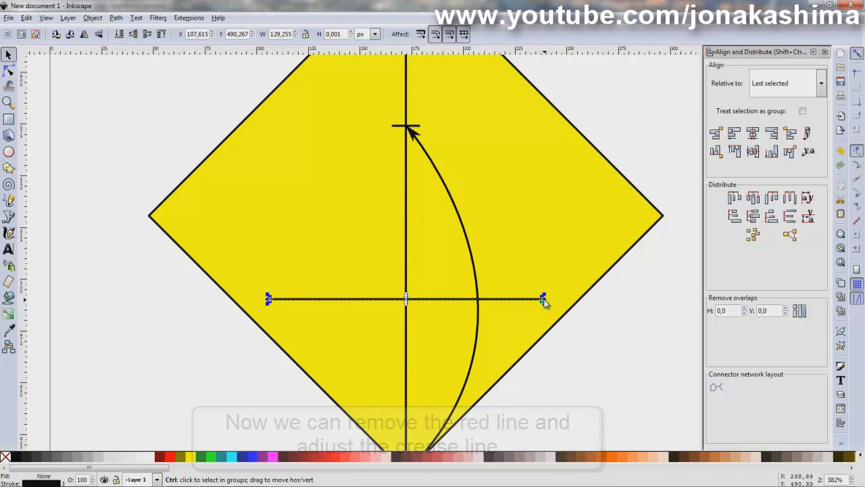
{"action": "left_click_drag", "start_coordinate": [544, 300], "coordinate": [584, 305]}
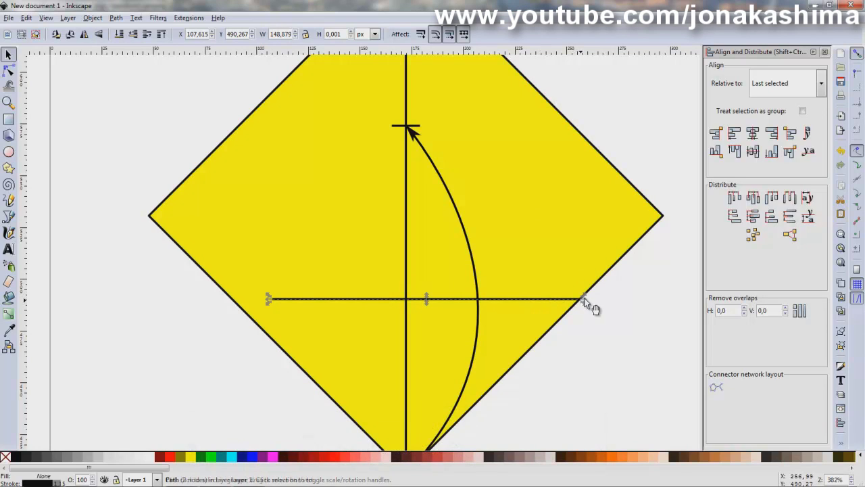
{"action": "left_click_drag", "start_coordinate": [268, 298], "coordinate": [229, 302]}
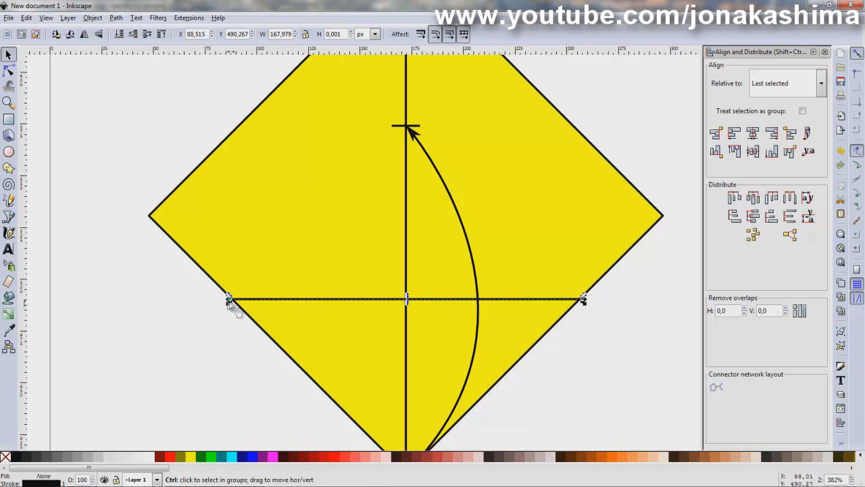
{"action": "key", "text": "shift+ctrl+f"}
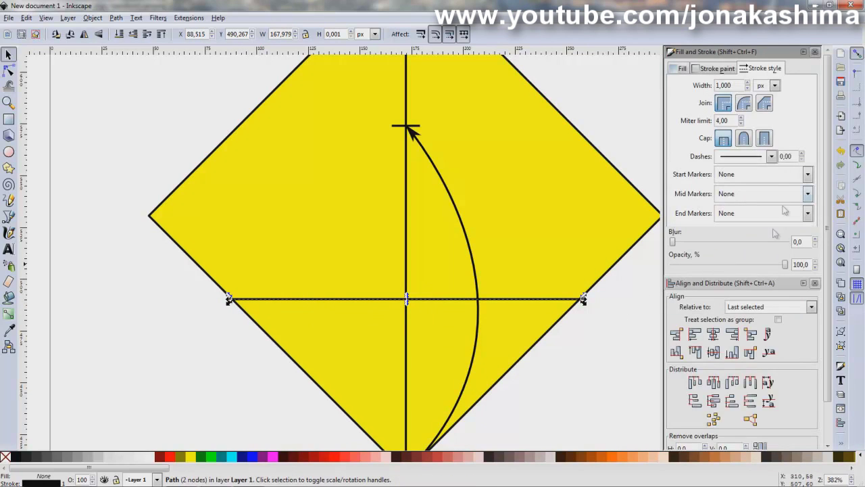
Step: Give the crease line a dashed stroke, close Fill and Stroke, and deselect
{"action": "left_click", "coordinate": [771, 157]}
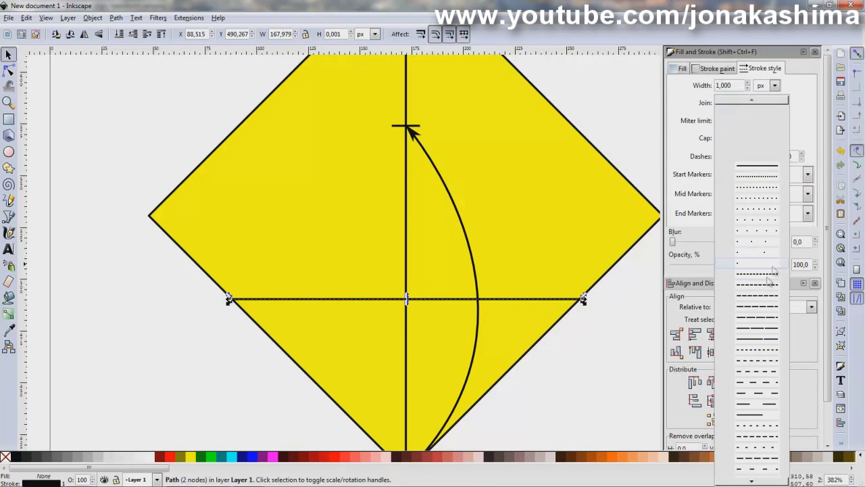
{"action": "left_click", "coordinate": [764, 360]}
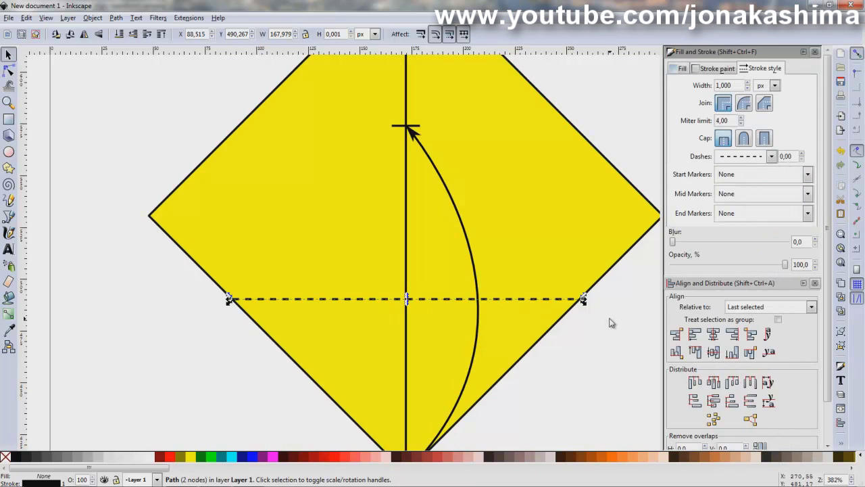
{"action": "left_click", "coordinate": [815, 52]}
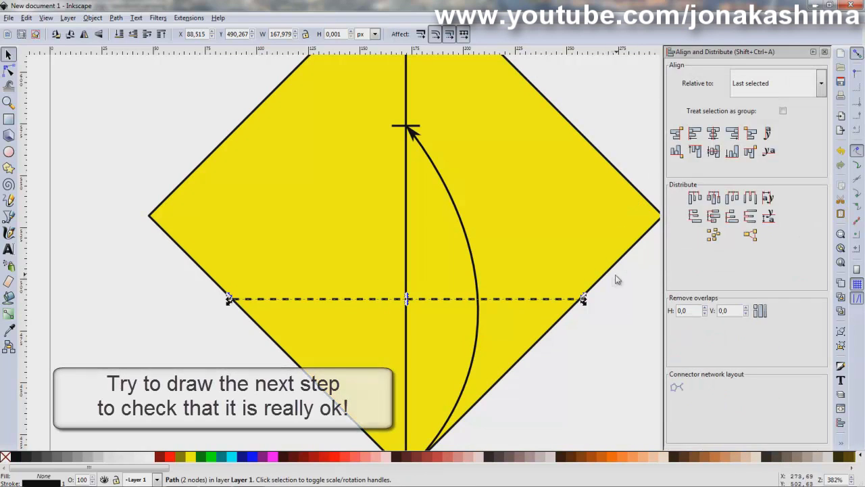
{"action": "left_click", "coordinate": [597, 328]}
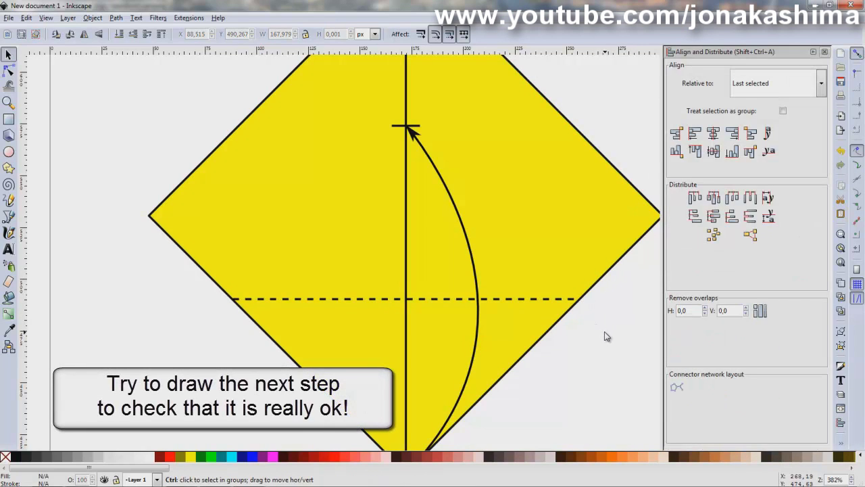
{"action": "scroll", "coordinate": [601, 334], "scroll_direction": "down", "scroll_amount": 1, "text": "ctrl"}
{"action": "scroll", "coordinate": [606, 342], "scroll_direction": "down", "scroll_amount": 2, "text": "ctrl"}
{"action": "scroll", "coordinate": [579, 340], "scroll_direction": "up", "scroll_amount": 1, "text": "ctrl"}
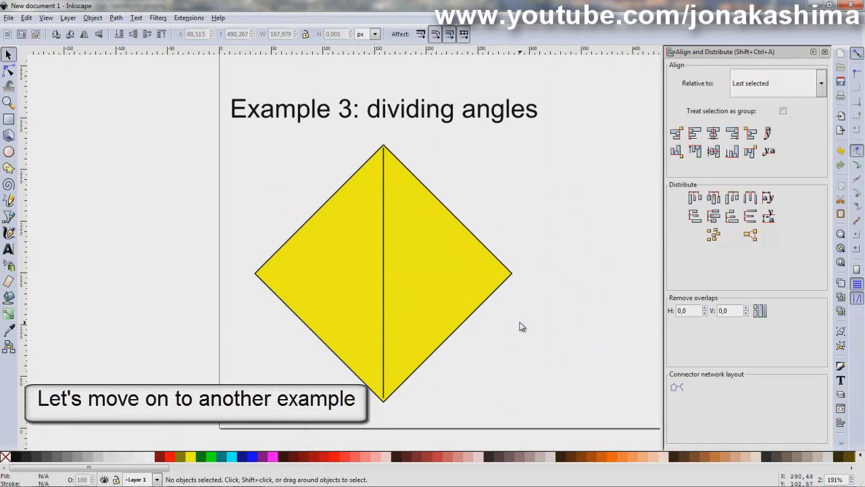
Step: Scroll to the Example 3 diamond and duplicate its vertical centre line
{"action": "scroll", "coordinate": [521, 326], "scroll_direction": "down", "scroll_amount": 1}
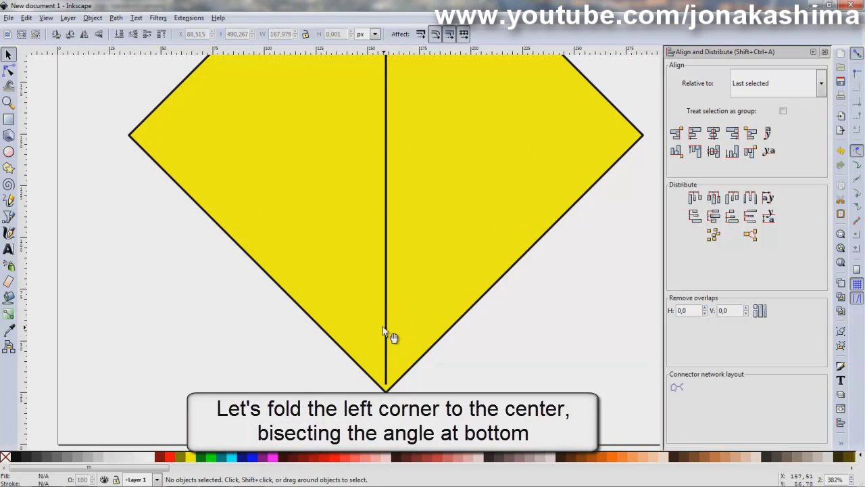
{"action": "scroll", "coordinate": [382, 327], "scroll_direction": "down", "scroll_amount": 2}
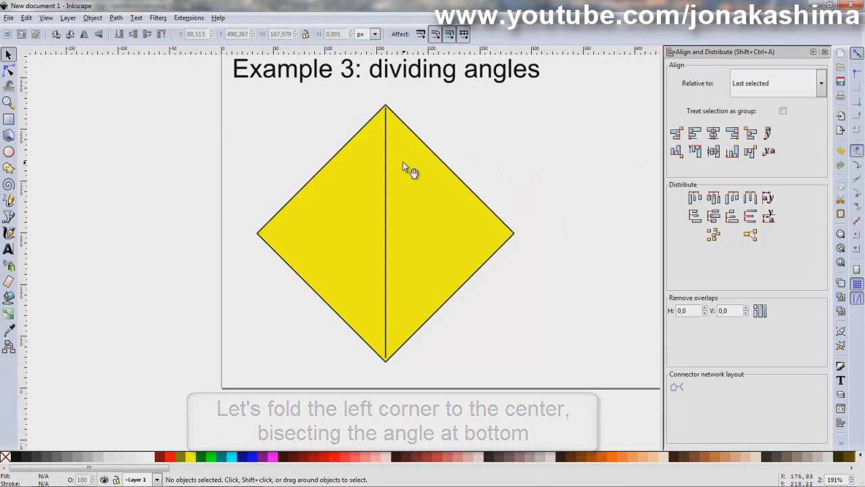
{"action": "left_click", "coordinate": [386, 167]}
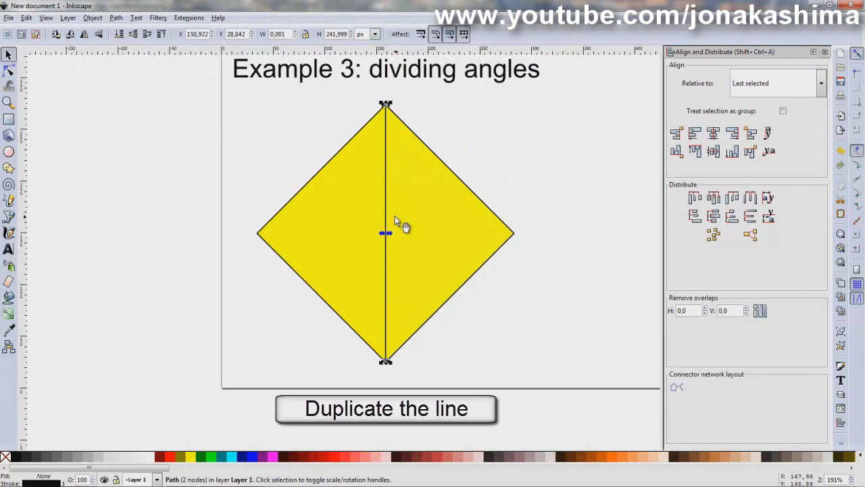
{"action": "key", "text": "ctrl+d"}
Step: Shift the duplicate line left and bring up the Transform dialog's Rotate options
{"action": "left_click_drag", "start_coordinate": [392, 229], "coordinate": [352, 215]}
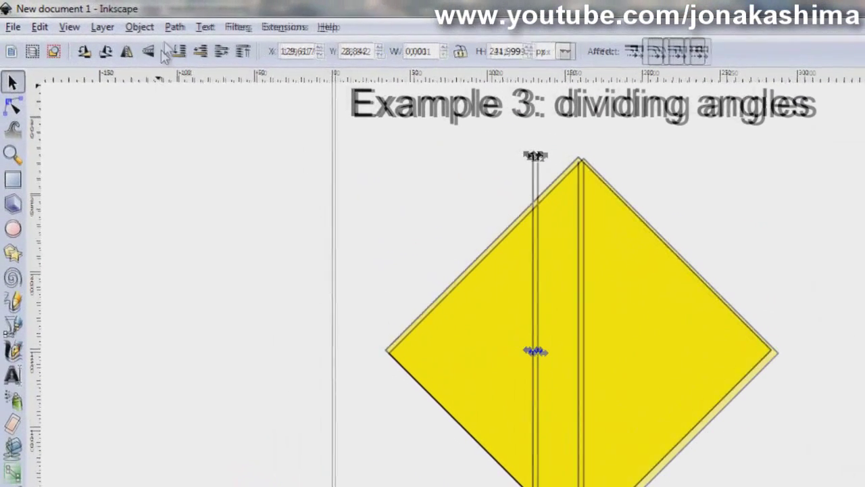
{"action": "left_click", "coordinate": [151, 30]}
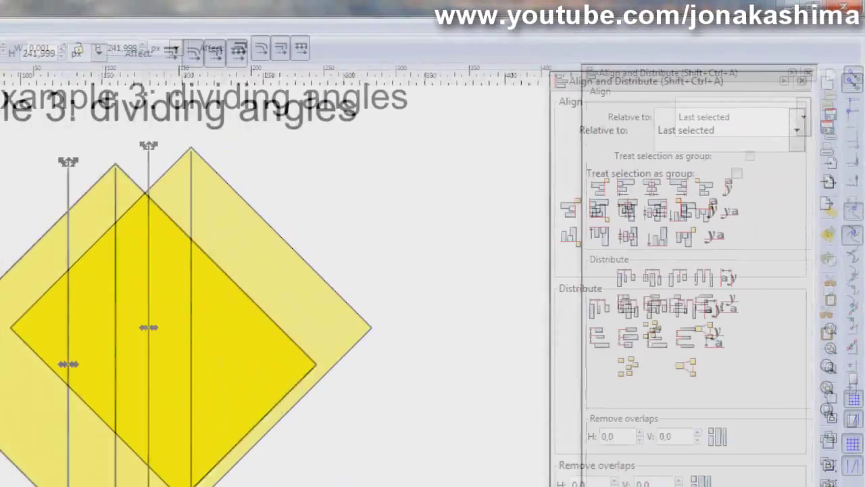
{"action": "left_click", "coordinate": [174, 343]}
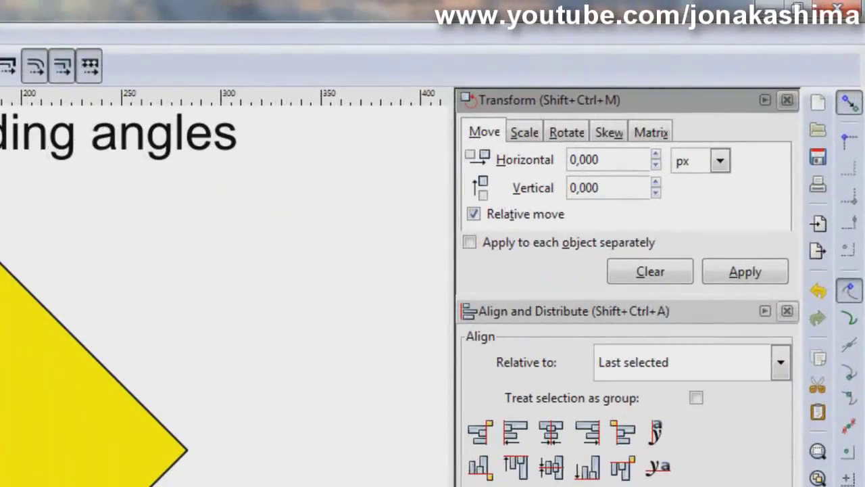
{"action": "left_click", "coordinate": [524, 132]}
{"action": "left_click", "coordinate": [567, 132]}
{"action": "left_click", "coordinate": [608, 133]}
{"action": "left_click", "coordinate": [566, 132]}
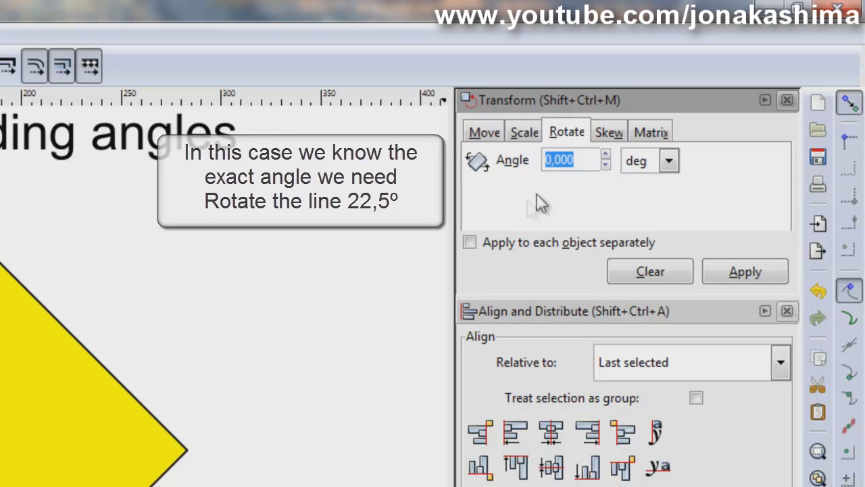
Step: Rotate the duplicate line 22.5° and move its end toward the bottom corner
{"action": "type", "text": "22,5"}
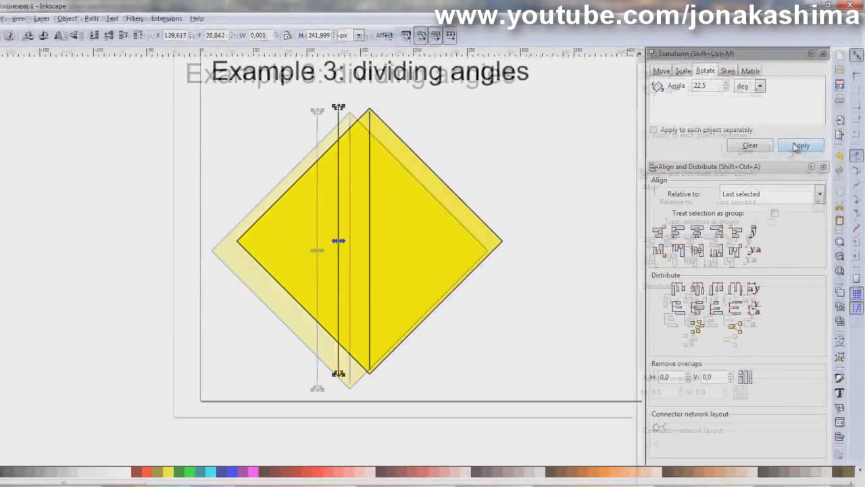
{"action": "left_click", "coordinate": [799, 145]}
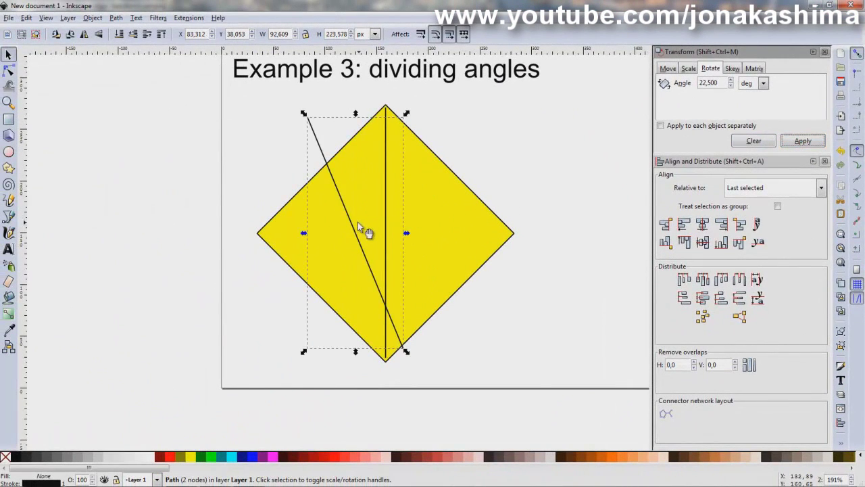
{"action": "left_click_drag", "start_coordinate": [358, 227], "coordinate": [338, 233]}
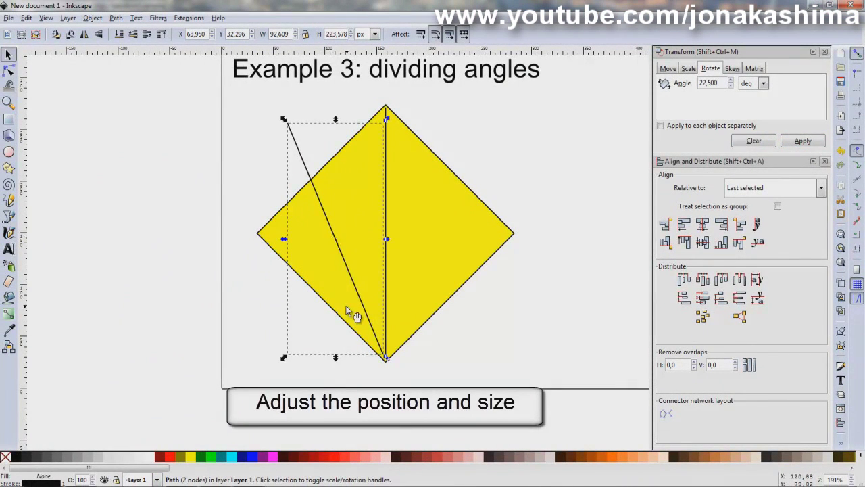
Step: Snap the tilted crease's lower tip onto the diamond's bottom corner
{"action": "scroll", "coordinate": [346, 307], "scroll_direction": "down", "scroll_amount": 2}
{"action": "scroll", "coordinate": [367, 315], "scroll_direction": "up", "scroll_amount": 2, "text": "ctrl"}
{"action": "scroll", "coordinate": [371, 318], "scroll_direction": "up", "scroll_amount": 1, "text": "ctrl"}
{"action": "scroll", "coordinate": [422, 307], "scroll_direction": "up", "scroll_amount": 1, "text": "ctrl"}
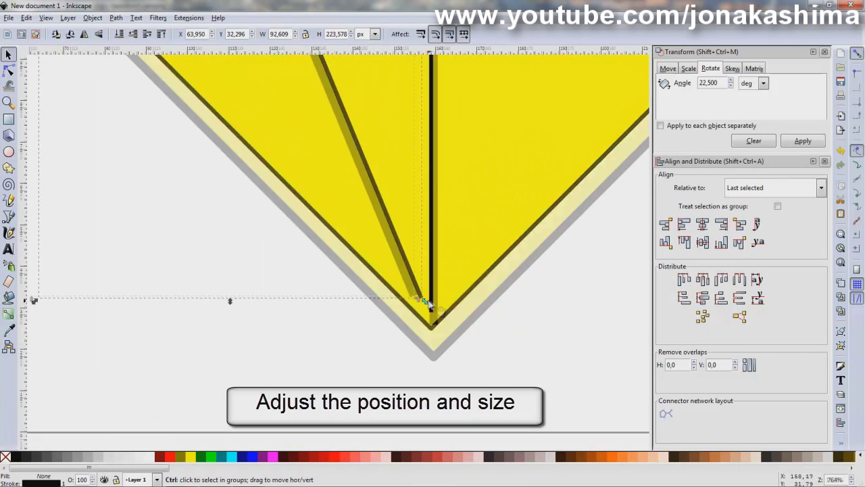
{"action": "scroll", "coordinate": [425, 303], "scroll_direction": "up", "scroll_amount": 2, "text": "ctrl"}
{"action": "left_click_drag", "start_coordinate": [419, 301], "coordinate": [419, 302]}
{"action": "left_click_drag", "start_coordinate": [428, 338], "coordinate": [441, 363]}
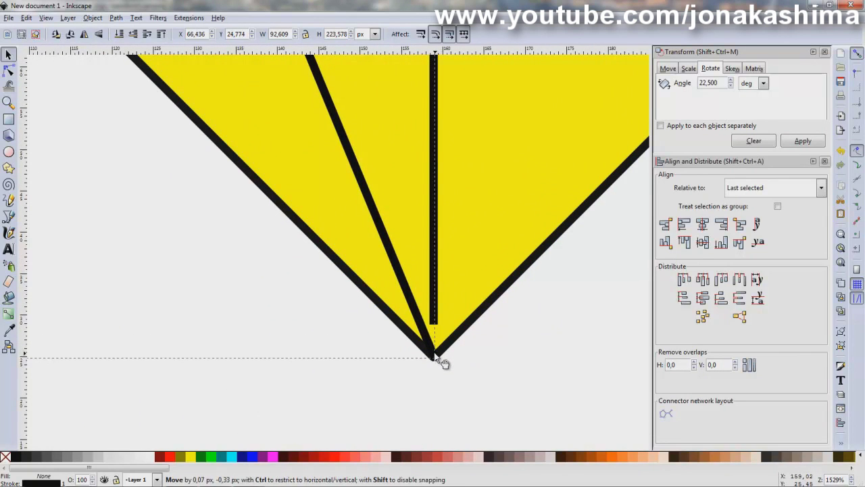
{"action": "scroll", "coordinate": [421, 247], "scroll_direction": "down", "scroll_amount": 1}
{"action": "scroll", "coordinate": [415, 179], "scroll_direction": "down", "scroll_amount": 2}
{"action": "scroll", "coordinate": [409, 178], "scroll_direction": "down", "scroll_amount": 1}
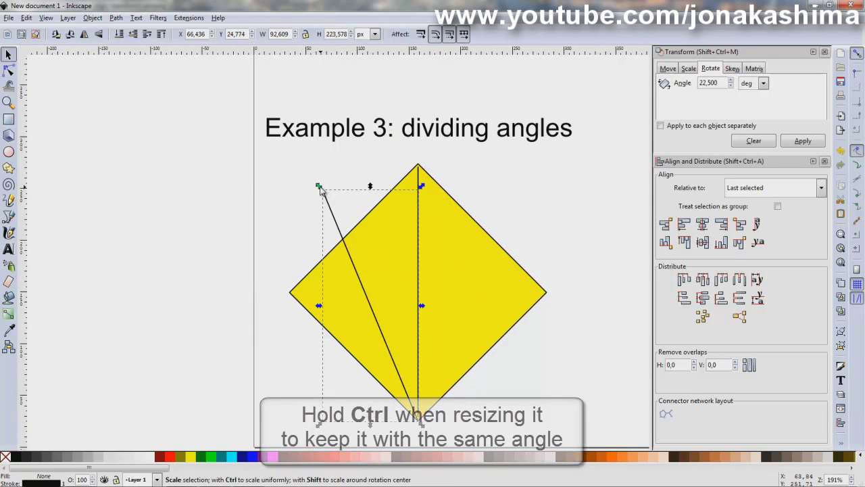
Step: Shorten the tilted crease to the diamond's upper-left edge, keeping its angle
{"action": "left_click_drag", "start_coordinate": [321, 188], "coordinate": [341, 234]}
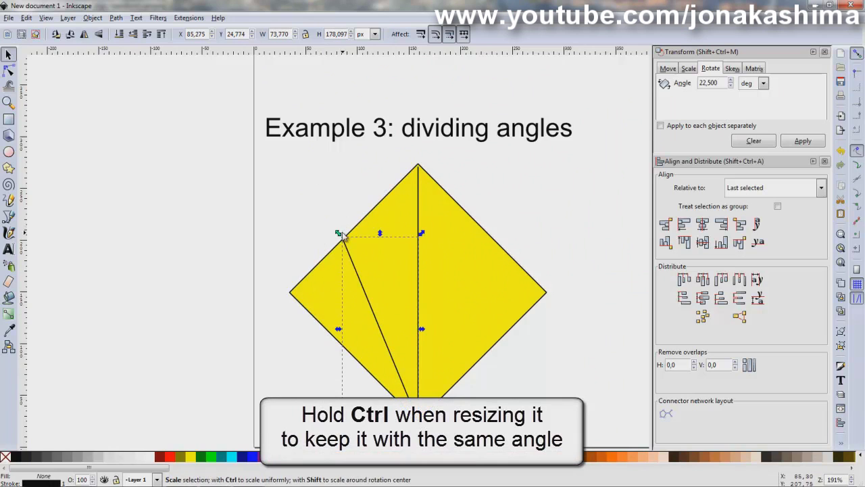
{"action": "scroll", "coordinate": [342, 236], "scroll_direction": "up", "scroll_amount": 2}
{"action": "scroll", "coordinate": [342, 244], "scroll_direction": "up", "scroll_amount": 2}
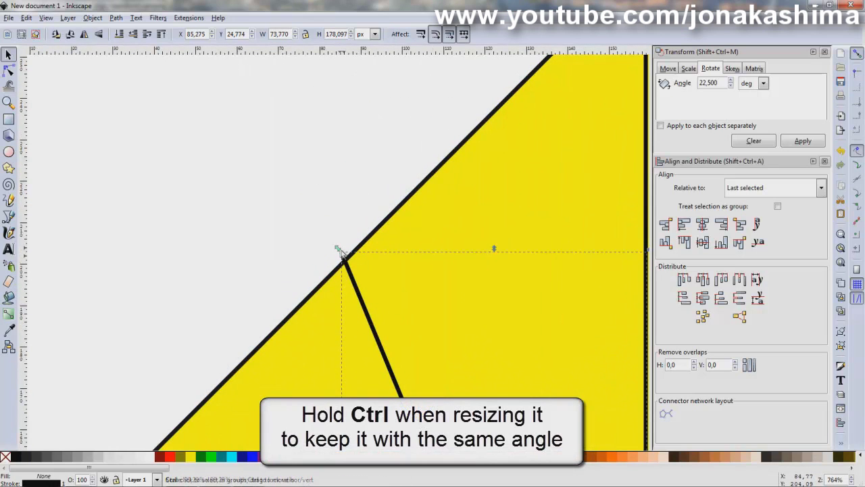
{"action": "left_click_drag", "start_coordinate": [343, 255], "coordinate": [344, 256]}
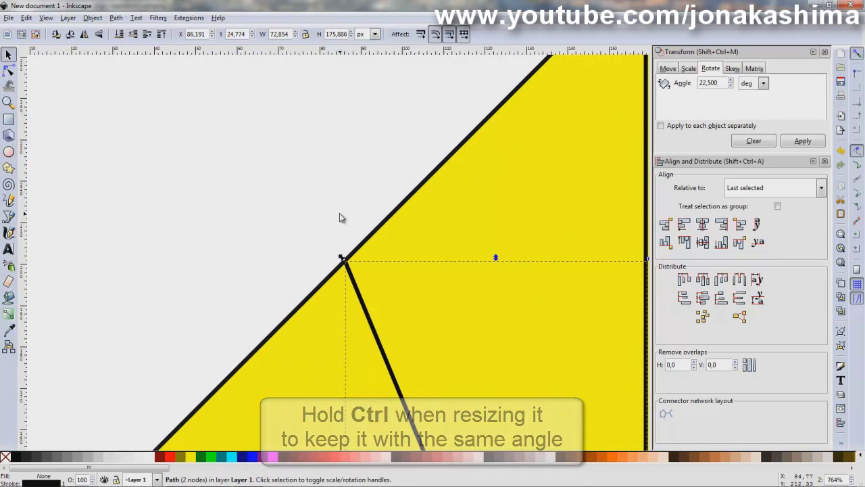
Step: Move a copy of the tilted crease to the left and rotate it 90°
{"action": "scroll", "coordinate": [388, 250], "scroll_direction": "down", "scroll_amount": 6}
{"action": "scroll", "coordinate": [392, 248], "scroll_direction": "down", "scroll_amount": 2}
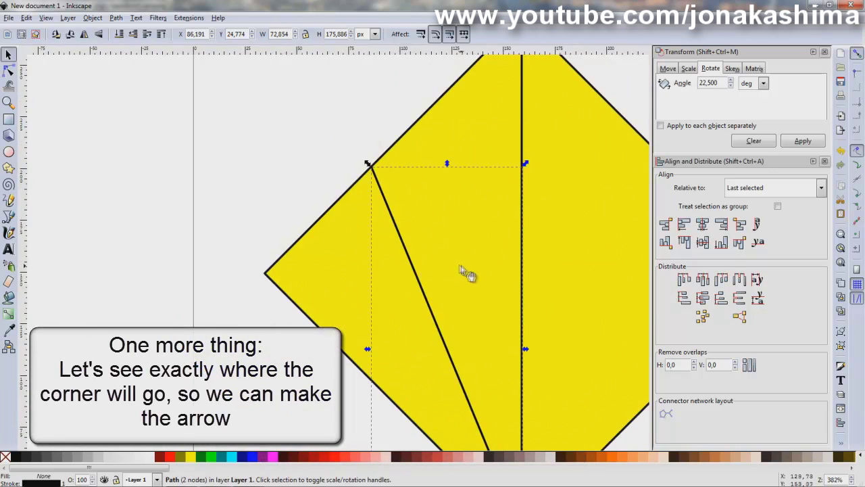
{"action": "scroll", "coordinate": [457, 270], "scroll_direction": "down", "scroll_amount": 3}
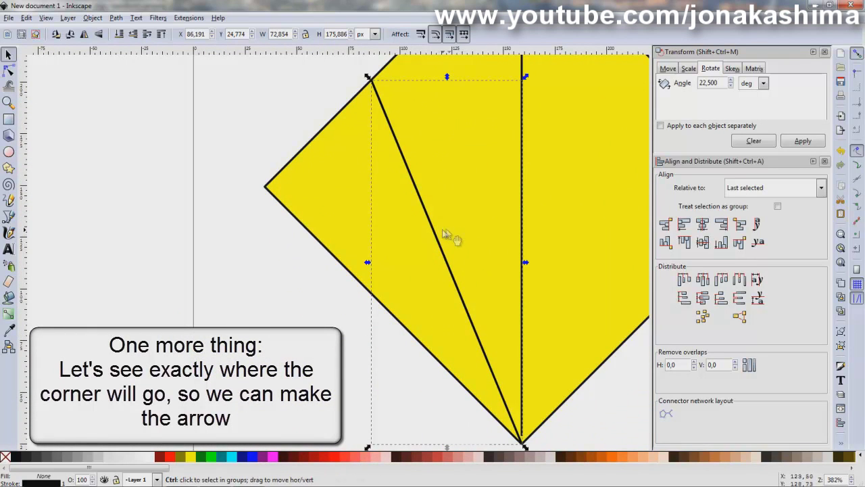
{"action": "left_click_drag", "start_coordinate": [446, 230], "coordinate": [382, 225]}
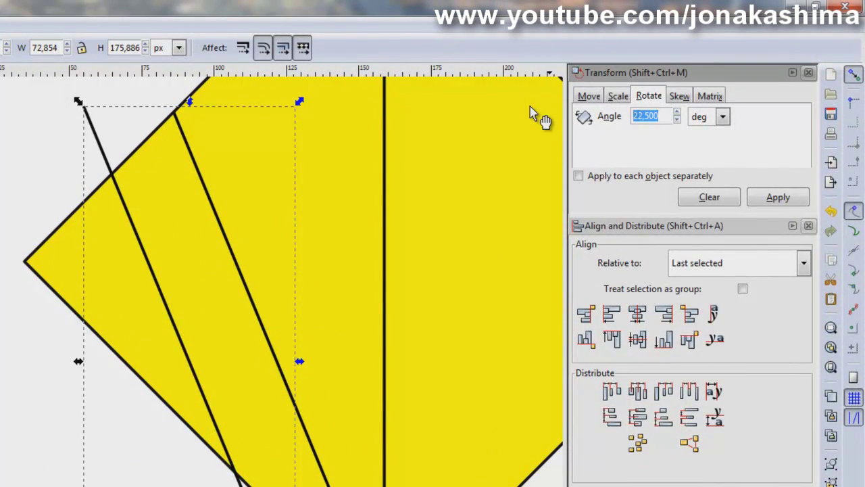
{"action": "type", "text": "90,000"}
{"action": "left_click", "coordinate": [772, 195]}
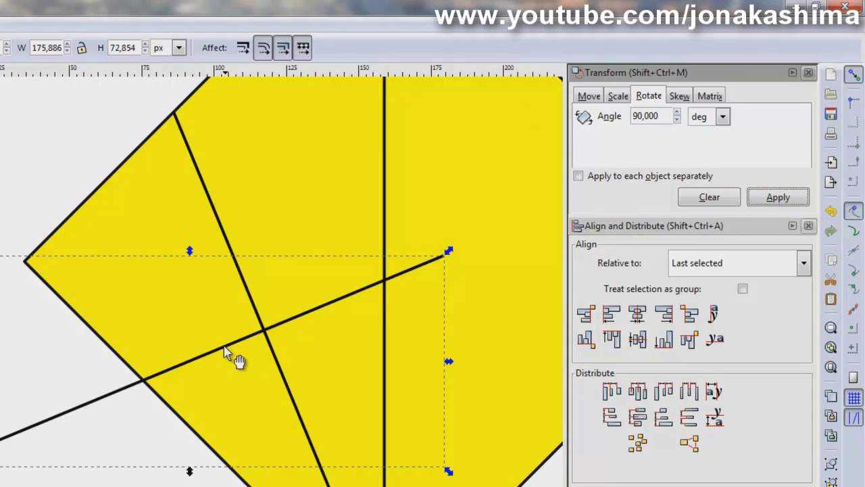
Step: Move the rotated copy up so its end sits on the diamond's left corner
{"action": "left_click_drag", "start_coordinate": [229, 355], "coordinate": [325, 193]}
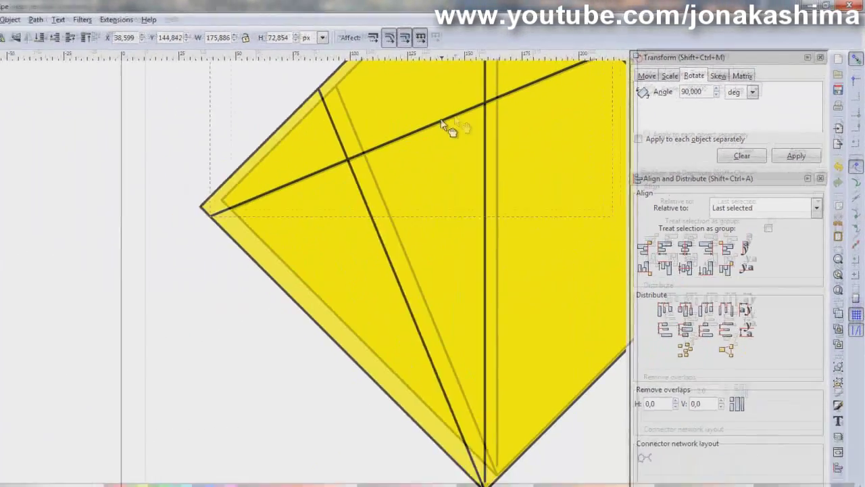
{"action": "scroll", "coordinate": [400, 210], "scroll_direction": "up", "scroll_amount": 3}
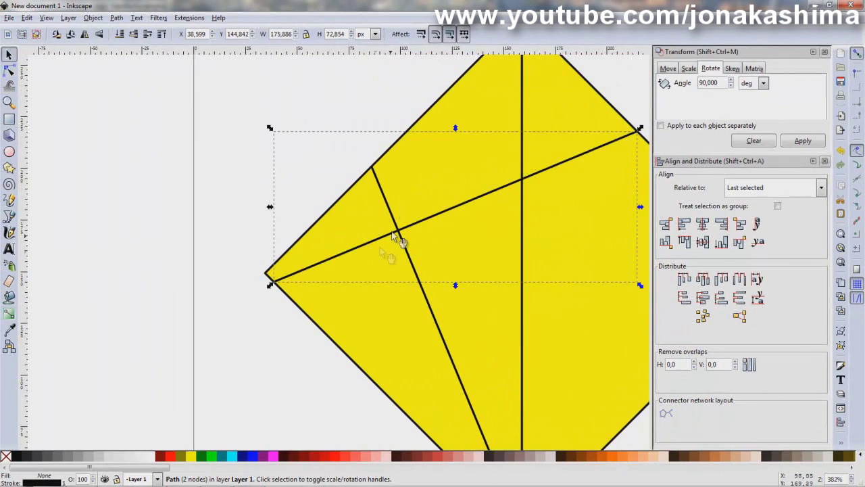
{"action": "left_click_drag", "start_coordinate": [291, 278], "coordinate": [277, 251]}
{"action": "scroll", "coordinate": [271, 275], "scroll_direction": "up", "scroll_amount": 5, "text": "ctrl"}
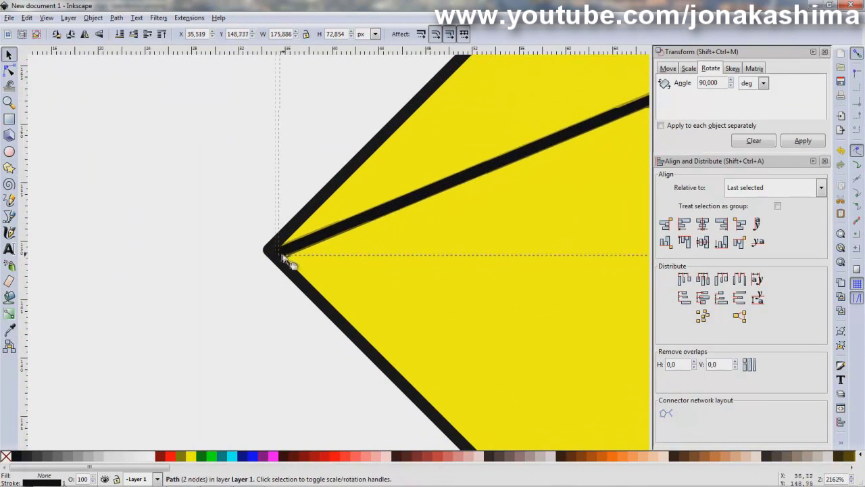
{"action": "scroll", "coordinate": [411, 231], "scroll_direction": "down", "scroll_amount": 6, "text": "ctrl"}
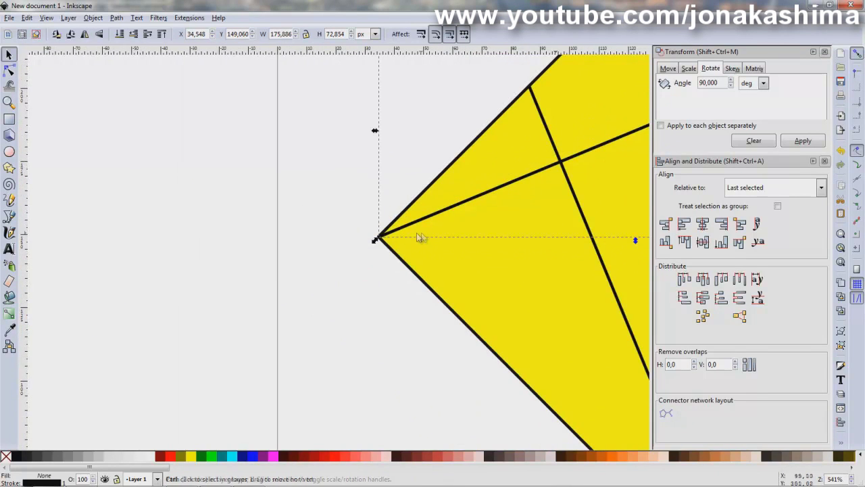
{"action": "scroll", "coordinate": [416, 232], "scroll_direction": "up", "scroll_amount": 3, "text": "ctrl"}
{"action": "scroll", "coordinate": [439, 216], "scroll_direction": "up", "scroll_amount": 2}
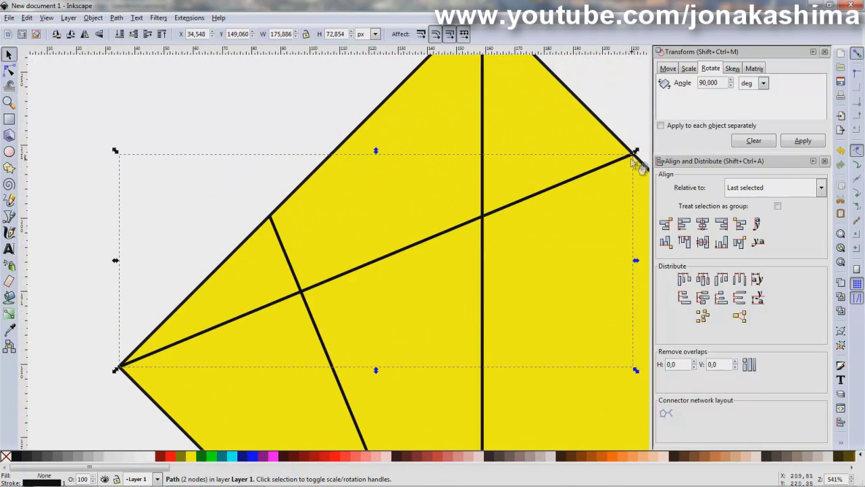
Step: Shrink the line so its other end meets the vertical centre crease
{"action": "left_click_drag", "start_coordinate": [635, 151], "coordinate": [494, 219]}
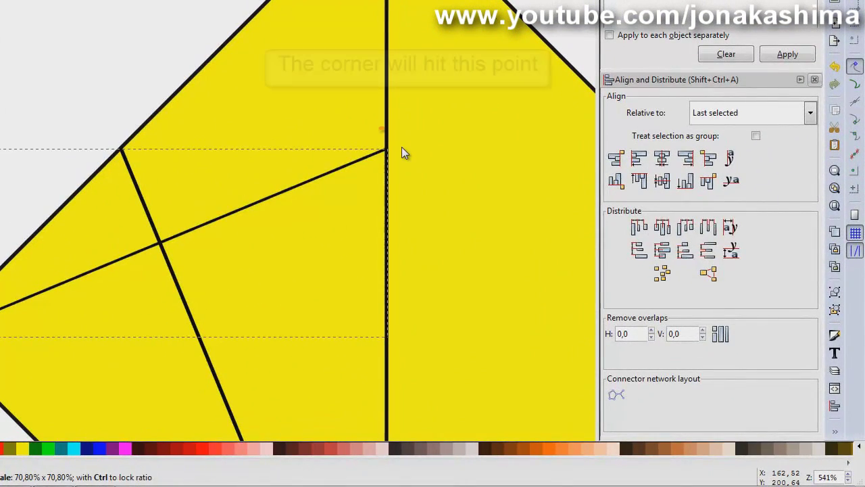
{"action": "left_click_drag", "start_coordinate": [401, 153], "coordinate": [390, 159]}
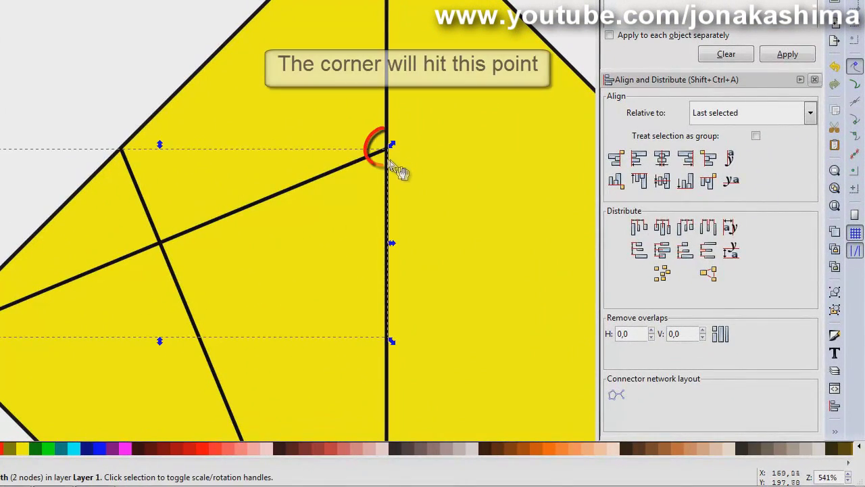
{"action": "scroll", "coordinate": [388, 155], "scroll_direction": "up", "scroll_amount": 4, "text": "ctrl"}
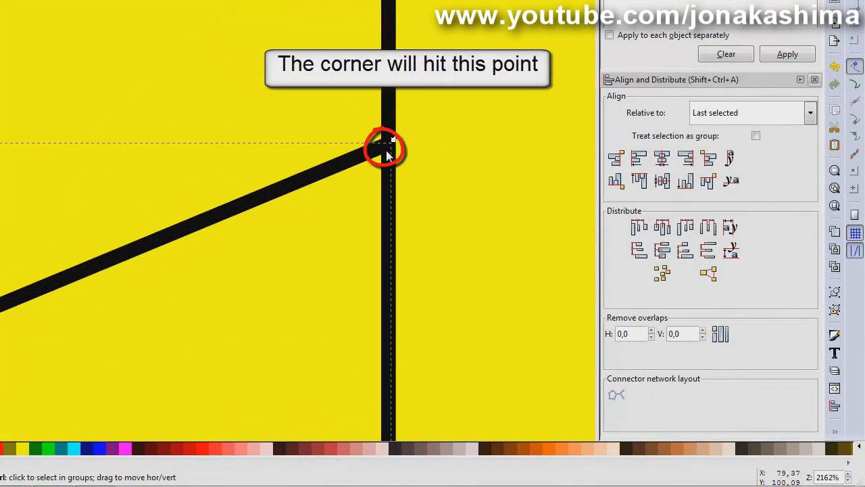
{"action": "left_click_drag", "start_coordinate": [393, 146], "coordinate": [388, 147]}
{"action": "scroll", "coordinate": [388, 152], "scroll_direction": "down", "scroll_amount": 4, "text": "ctrl"}
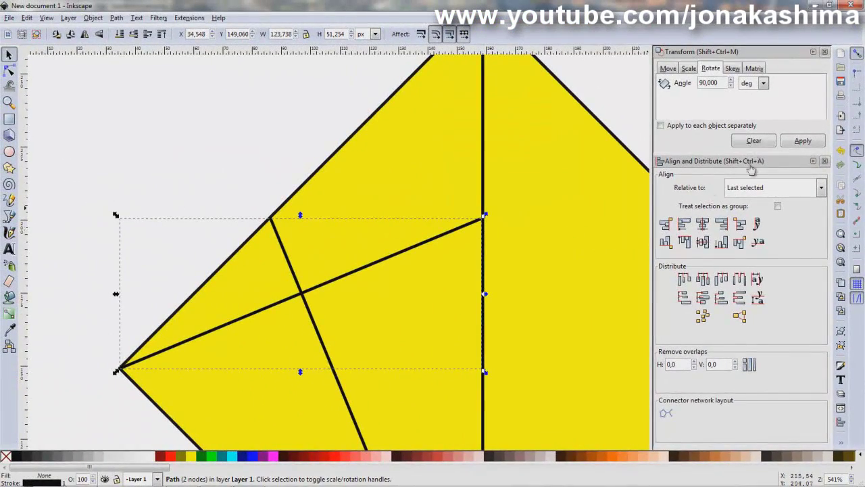
{"action": "key", "text": "ctrl+shift+f"}
Step: Give the corner line an Arrow1Mend end marker and bend it into a curved arc
{"action": "left_click", "coordinate": [762, 159]}
{"action": "left_click", "coordinate": [807, 213]}
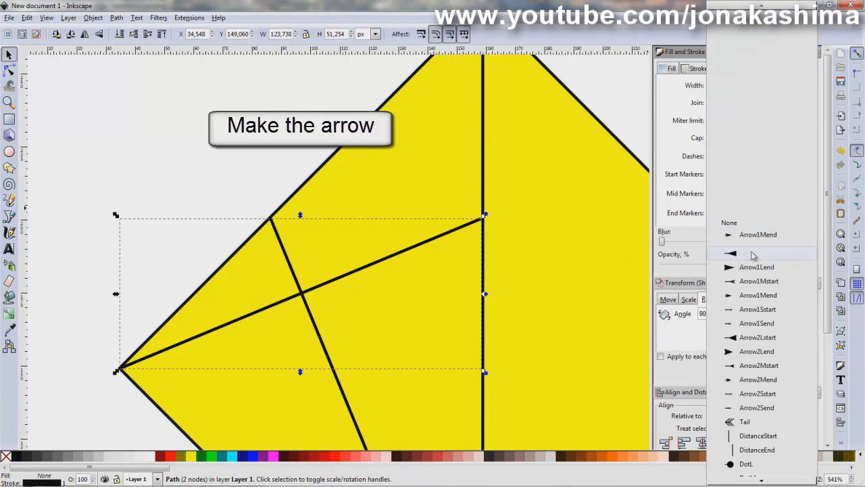
{"action": "left_click", "coordinate": [748, 237]}
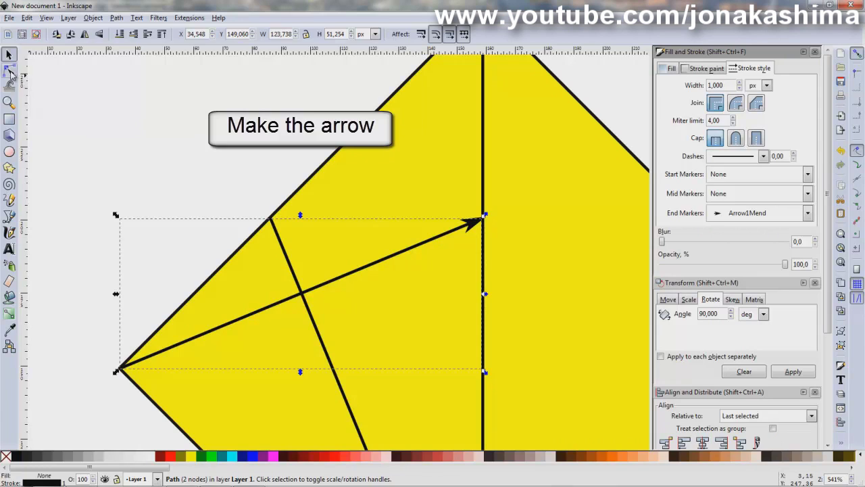
{"action": "left_click", "coordinate": [9, 70]}
{"action": "left_click_drag", "start_coordinate": [309, 299], "coordinate": [306, 271]}
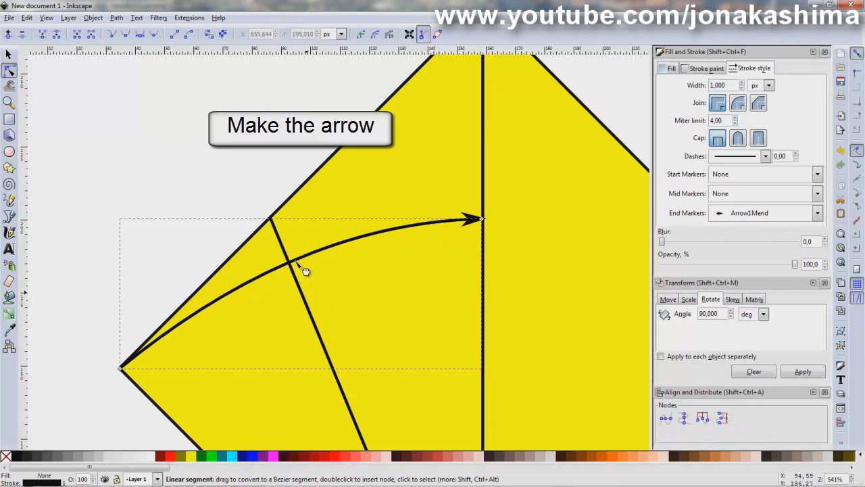
Step: Apply a dash pattern to the tilted crease line, then zoom out to view the diamond
{"action": "key", "text": "s"}
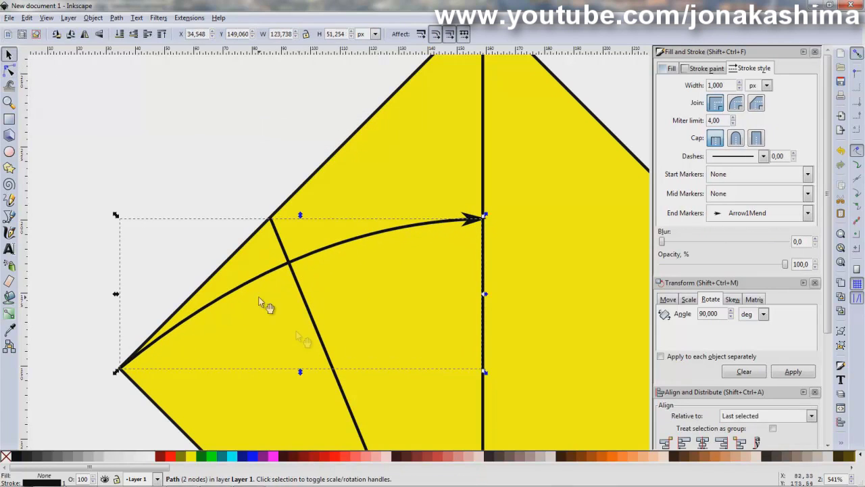
{"action": "left_click", "coordinate": [340, 387]}
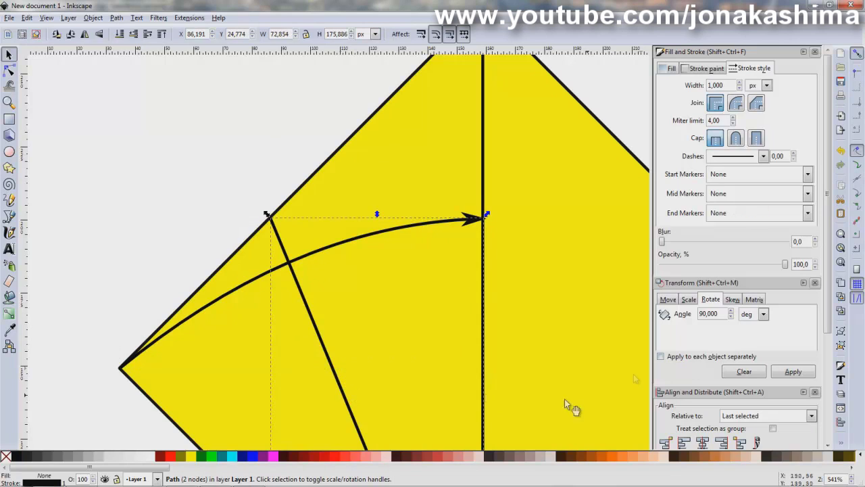
{"action": "left_click", "coordinate": [762, 156]}
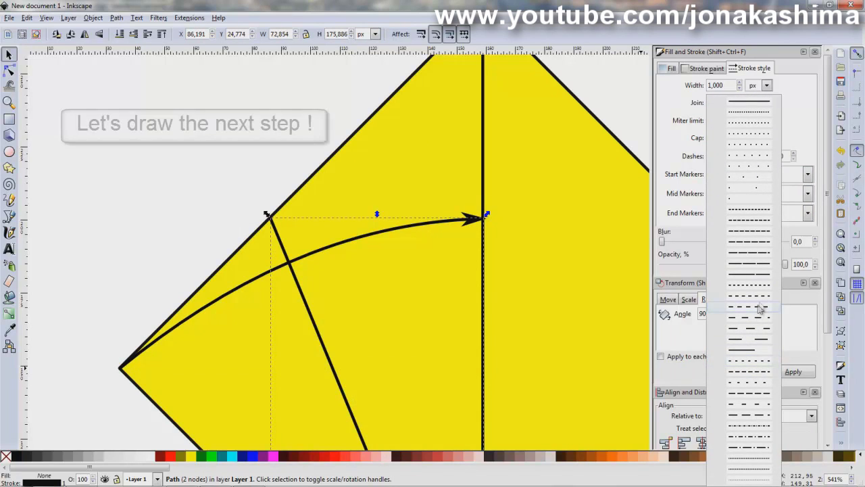
{"action": "left_click", "coordinate": [757, 362]}
{"action": "left_click", "coordinate": [297, 144]}
{"action": "scroll", "coordinate": [297, 143], "scroll_direction": "down", "scroll_amount": 1, "text": "ctrl"}
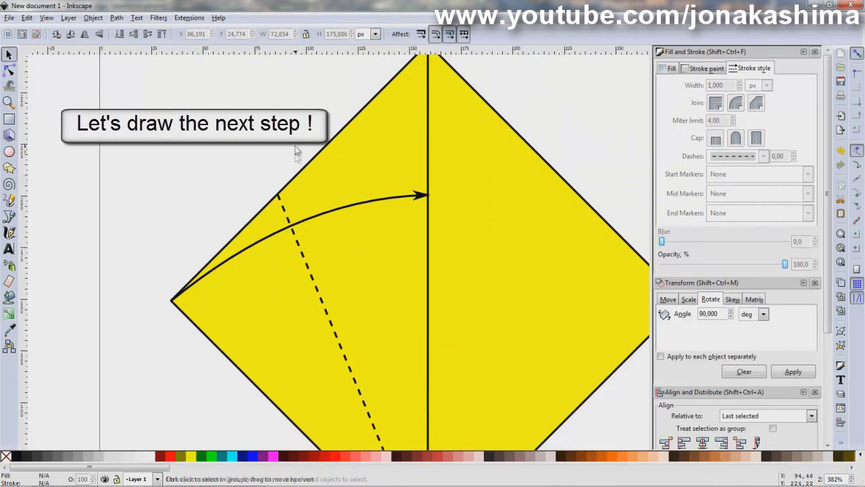
{"action": "scroll", "coordinate": [446, 211], "scroll_direction": "down", "scroll_amount": 2, "text": "ctrl"}
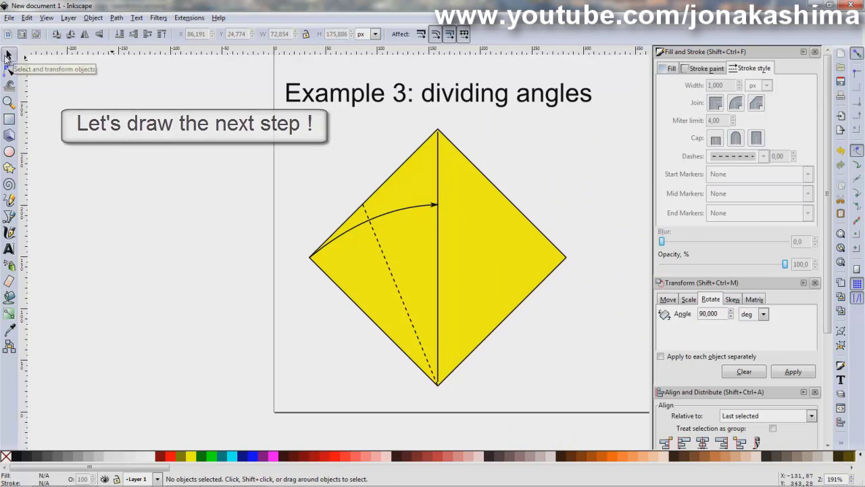
Step: Duplicate the diamond diagram to the right and delete the copy's curved arrow
{"action": "left_click_drag", "start_coordinate": [300, 120], "coordinate": [572, 373]}
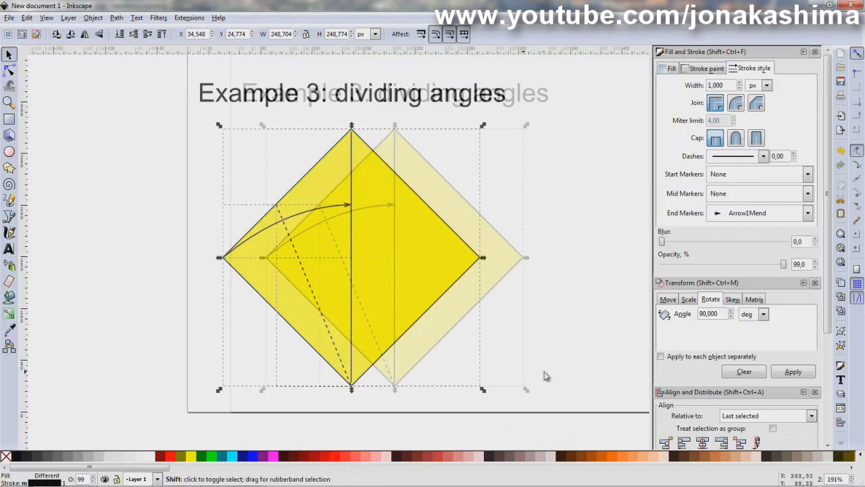
{"action": "key", "text": "ctrl+d"}
{"action": "left_click_drag", "start_coordinate": [292, 268], "coordinate": [555, 268]}
{"action": "left_click", "coordinate": [533, 205]}
{"action": "key", "text": "Delete"}
Step: Draw an outline around the left flap and divide the copied diamond along it
{"action": "left_click", "coordinate": [504, 271]}
{"action": "key", "text": "b"}
{"action": "scroll", "coordinate": [558, 321], "scroll_direction": "up", "scroll_amount": 1, "text": "ctrl"}
{"action": "left_click", "coordinate": [549, 312], "text": "shift"}
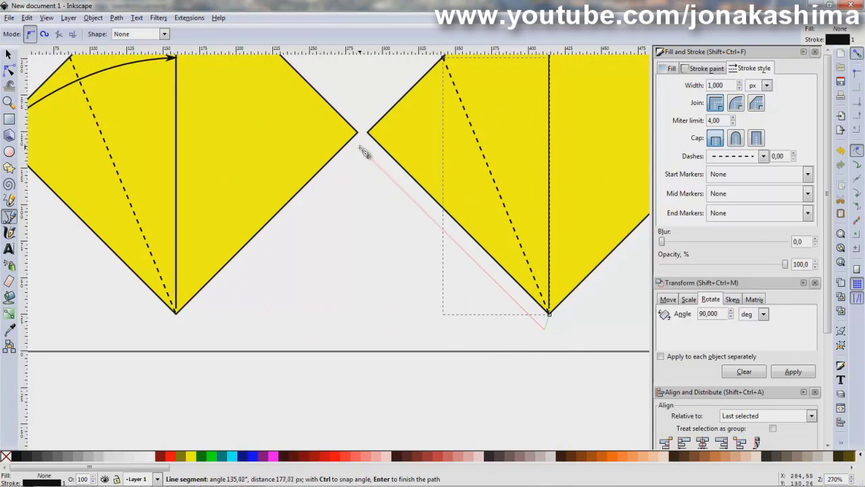
{"action": "scroll", "coordinate": [435, 183], "scroll_direction": "up", "scroll_amount": 4}
{"action": "left_click", "coordinate": [428, 128]}
{"action": "left_click", "coordinate": [363, 244]}
{"action": "left_click", "coordinate": [547, 436]}
{"action": "key", "text": "s"}
{"action": "left_click", "coordinate": [92, 18]}
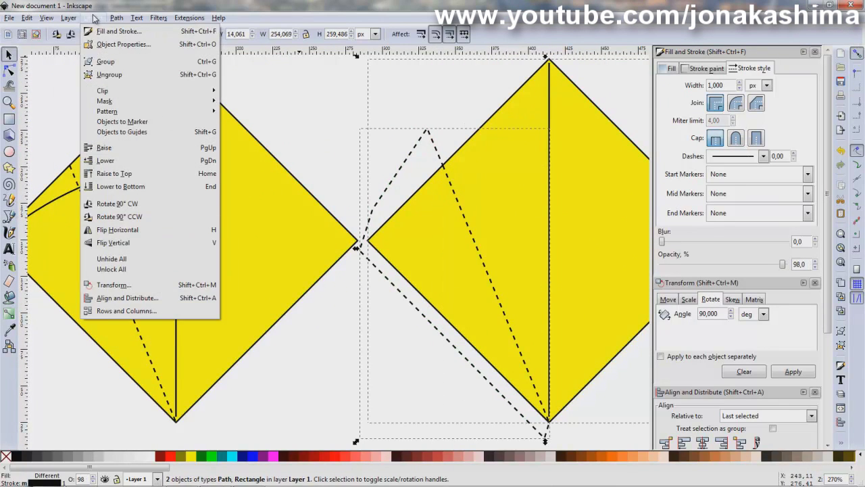
{"action": "left_click", "coordinate": [142, 139]}
Step: Mirror the cut flap horizontally, move it over the diamond and rotate it 45°
{"action": "left_click_drag", "start_coordinate": [434, 267], "coordinate": [423, 272]}
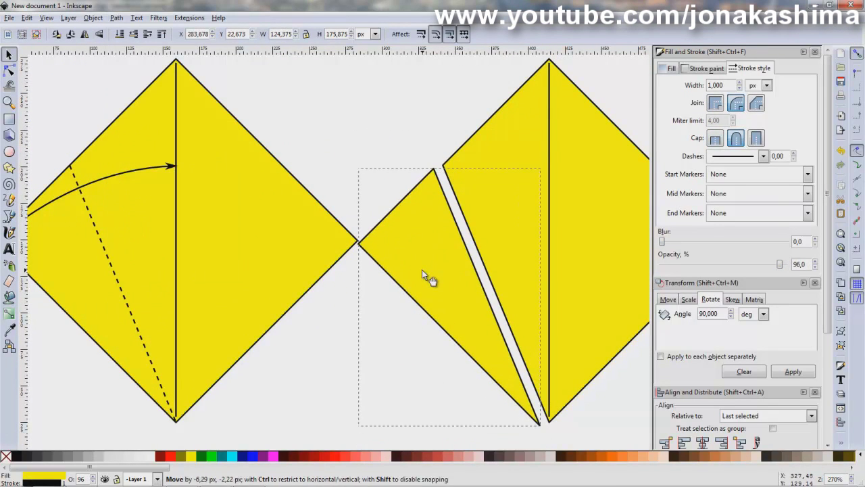
{"action": "left_click", "coordinate": [85, 34]}
{"action": "left_click_drag", "start_coordinate": [460, 239], "coordinate": [489, 217]}
{"action": "left_click", "coordinate": [491, 218]}
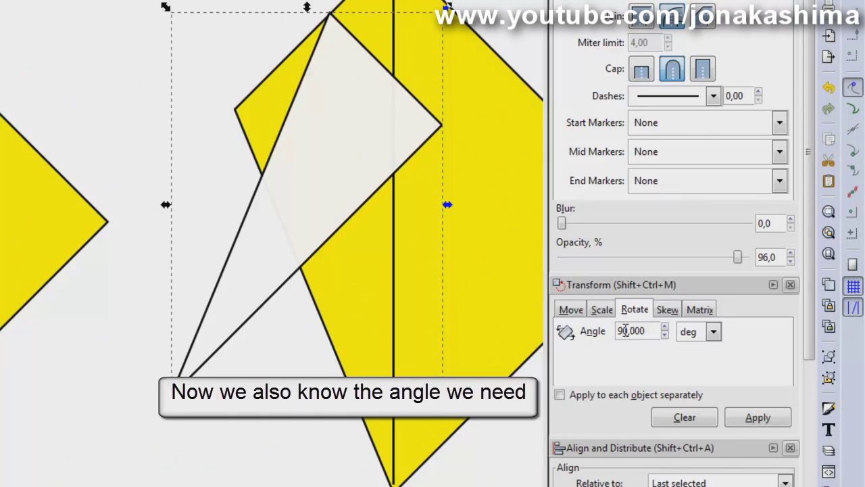
{"action": "left_click_drag", "start_coordinate": [625, 330], "coordinate": [587, 339]}
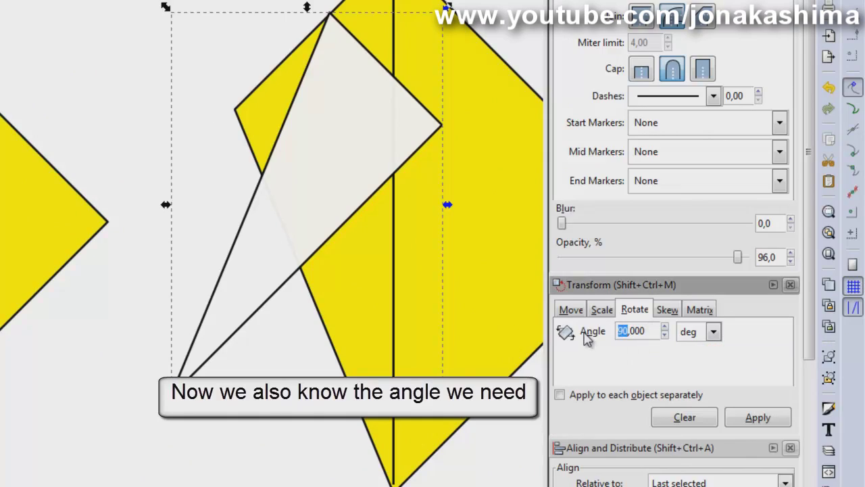
{"action": "type", "text": "5"}
{"action": "left_click", "coordinate": [800, 376]}
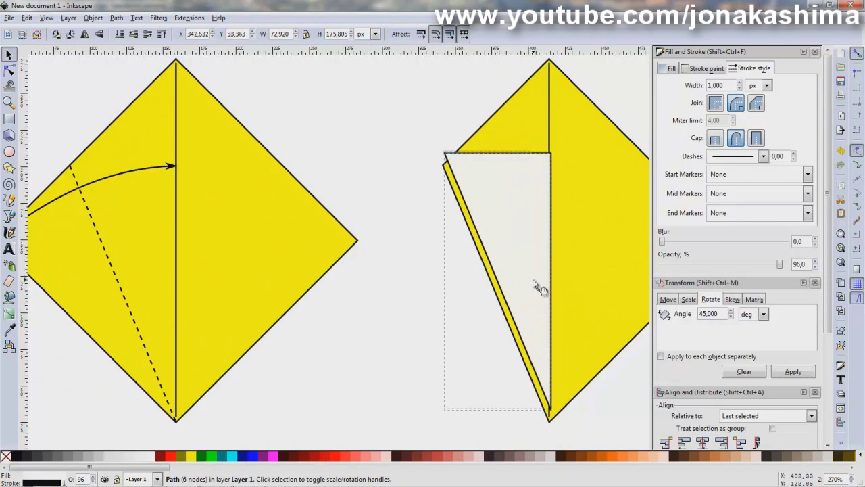
Step: Line the rotated flap's tip up with the diamond's bottom corner
{"action": "scroll", "coordinate": [540, 297], "scroll_direction": "down", "scroll_amount": 3}
{"action": "scroll", "coordinate": [574, 267], "scroll_direction": "up", "scroll_amount": 4, "text": "ctrl"}
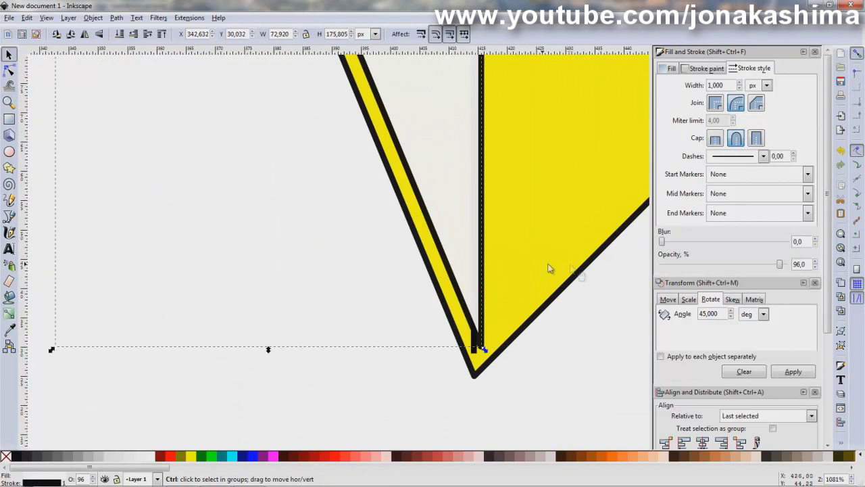
{"action": "left_click_drag", "start_coordinate": [471, 306], "coordinate": [465, 343]}
{"action": "scroll", "coordinate": [523, 266], "scroll_direction": "down", "scroll_amount": 2, "text": "ctrl"}
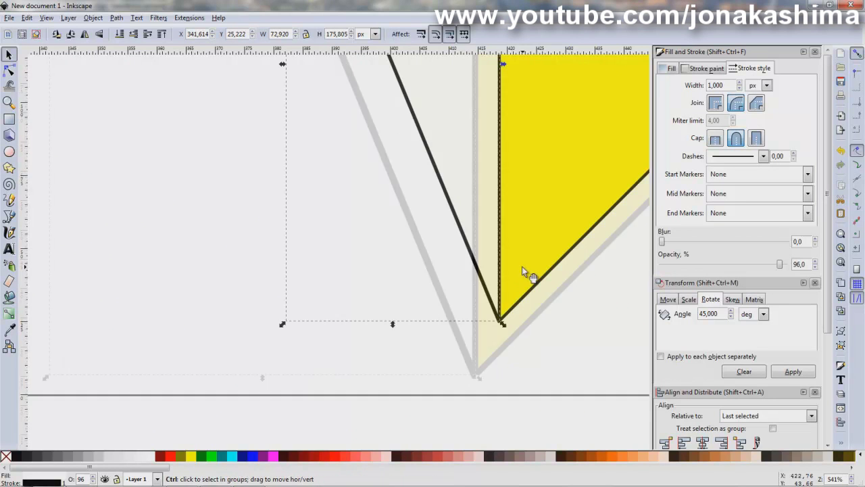
{"action": "scroll", "coordinate": [533, 240], "scroll_direction": "down", "scroll_amount": 2, "text": "ctrl"}
{"action": "left_click", "coordinate": [400, 159]}
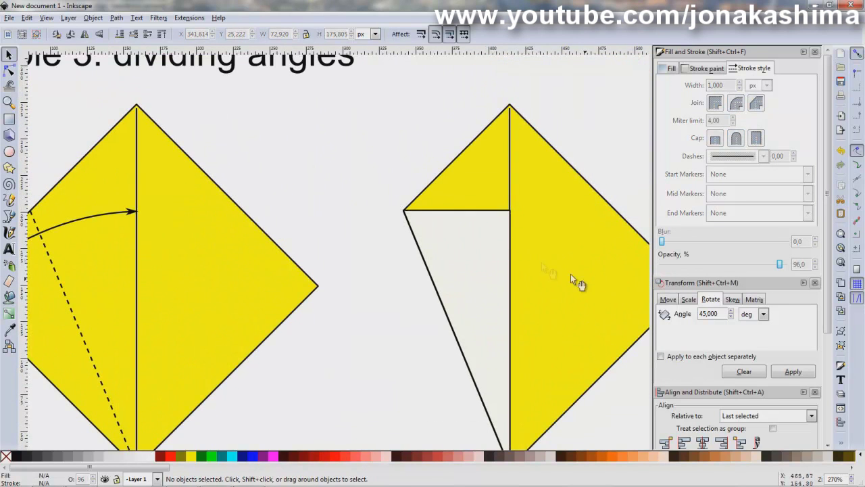
Step: Nudge the flap's top-right node slightly left, off the centre line
{"action": "left_click", "coordinate": [9, 69]}
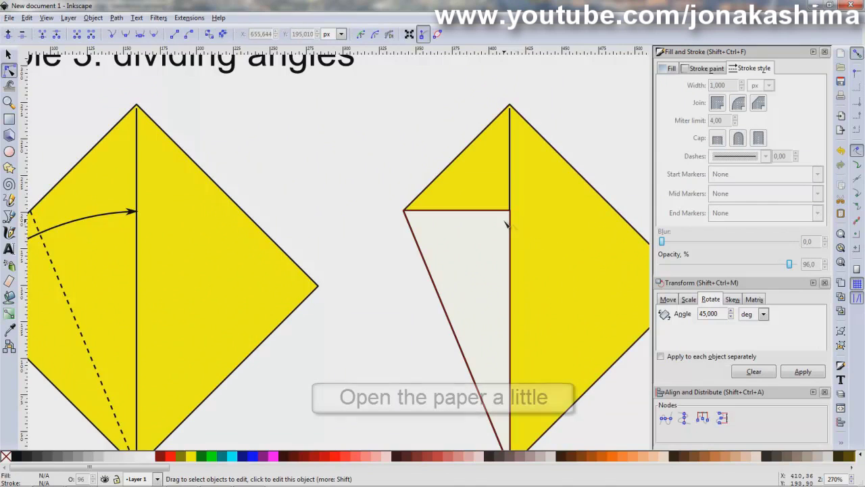
{"action": "scroll", "coordinate": [506, 225], "scroll_direction": "up", "scroll_amount": 3, "text": "ctrl"}
{"action": "scroll", "coordinate": [507, 226], "scroll_direction": "up", "scroll_amount": 3, "text": "ctrl"}
{"action": "left_click", "coordinate": [536, 138]}
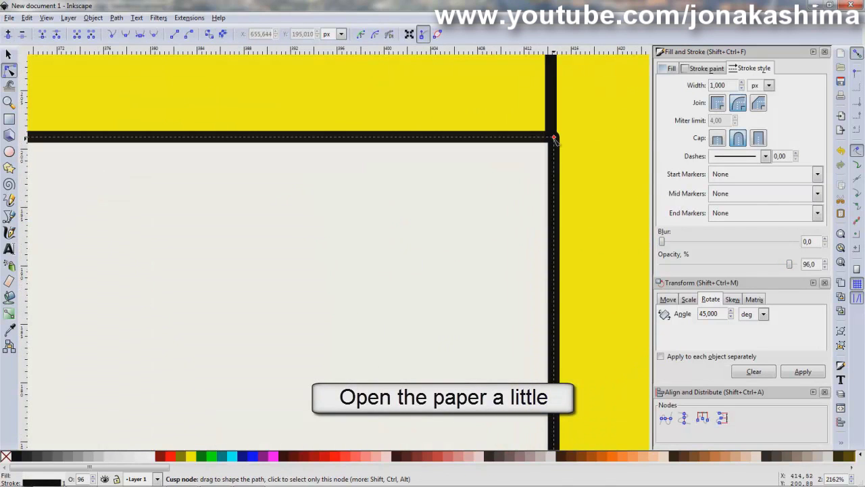
{"action": "left_click_drag", "start_coordinate": [553, 137], "coordinate": [534, 137]}
{"action": "scroll", "coordinate": [500, 147], "scroll_direction": "down", "scroll_amount": 4}
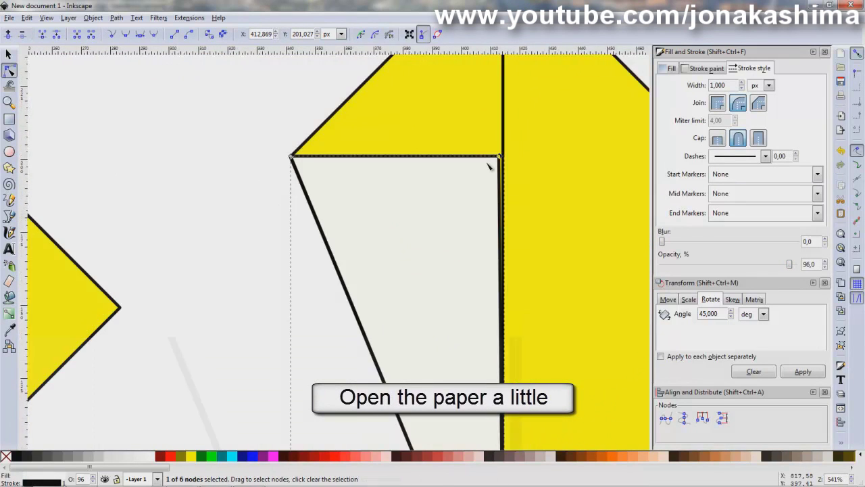
{"action": "scroll", "coordinate": [488, 165], "scroll_direction": "down", "scroll_amount": 4}
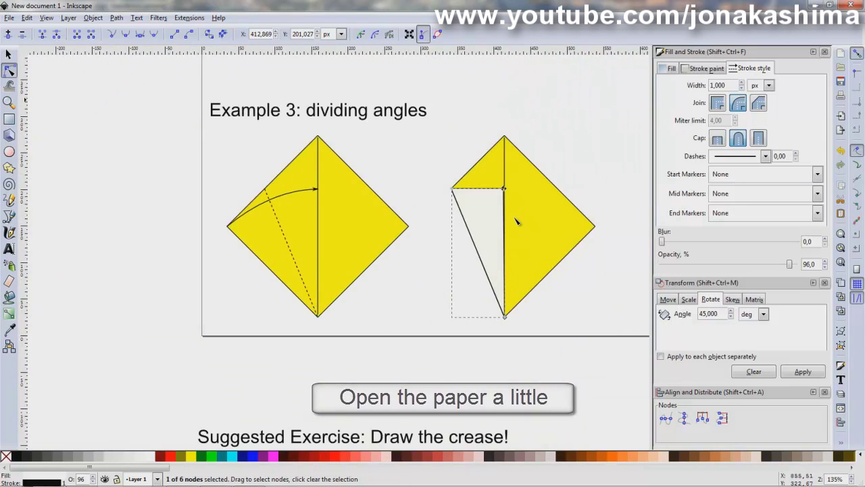
{"action": "scroll", "coordinate": [491, 245], "scroll_direction": "up", "scroll_amount": 2}
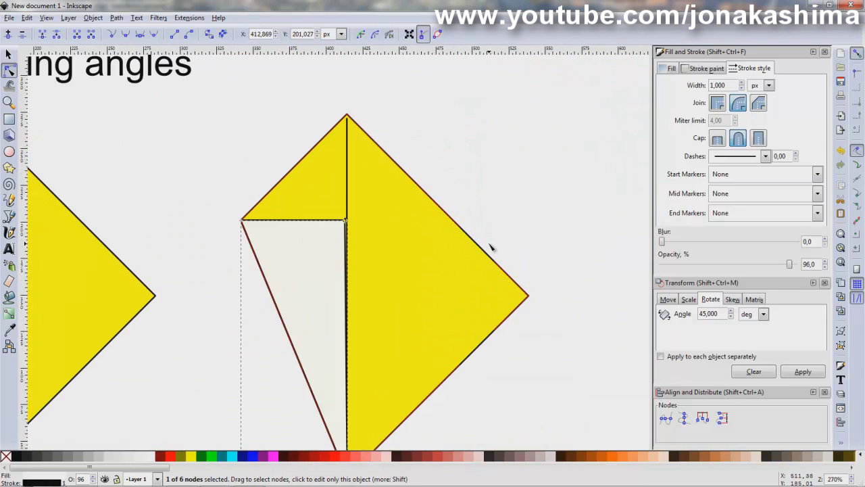
{"action": "scroll", "coordinate": [491, 257], "scroll_direction": "down", "scroll_amount": 2}
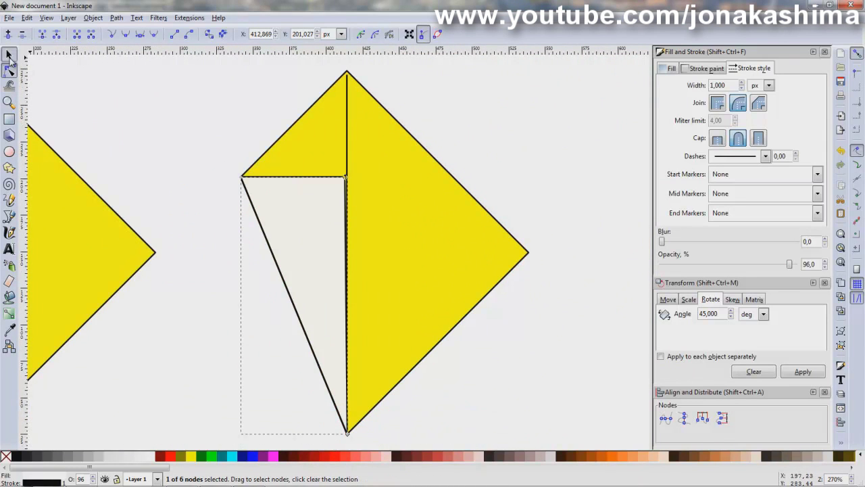
Step: Move the folded flap and second diamond together further left
{"action": "left_click", "coordinate": [10, 57]}
{"action": "left_click_drag", "start_coordinate": [196, 64], "coordinate": [564, 443]}
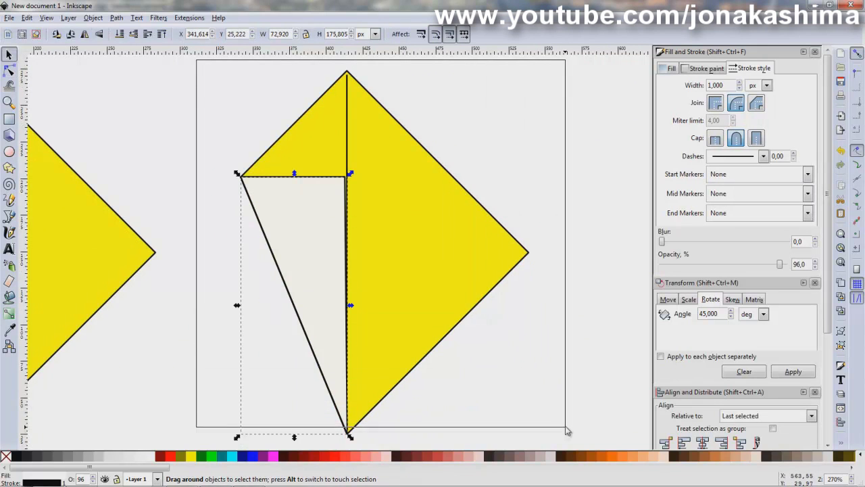
{"action": "left_click_drag", "start_coordinate": [409, 318], "coordinate": [342, 317]}
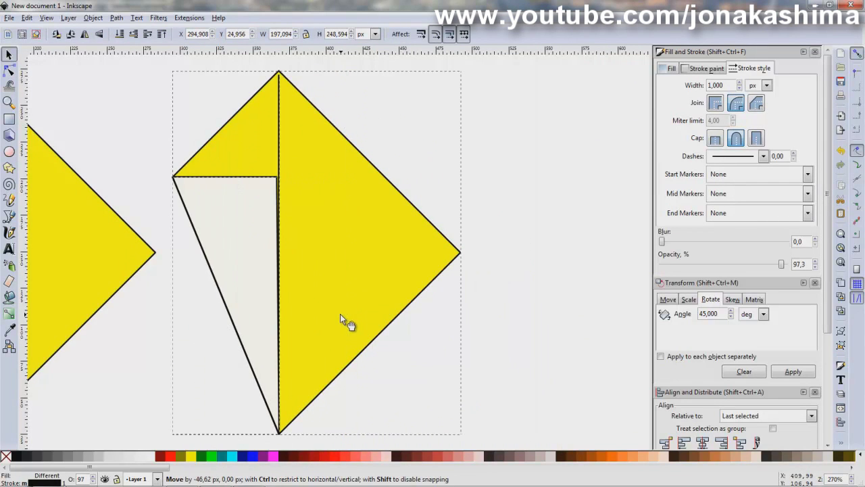
{"action": "scroll", "coordinate": [368, 326], "scroll_direction": "down", "scroll_amount": 2}
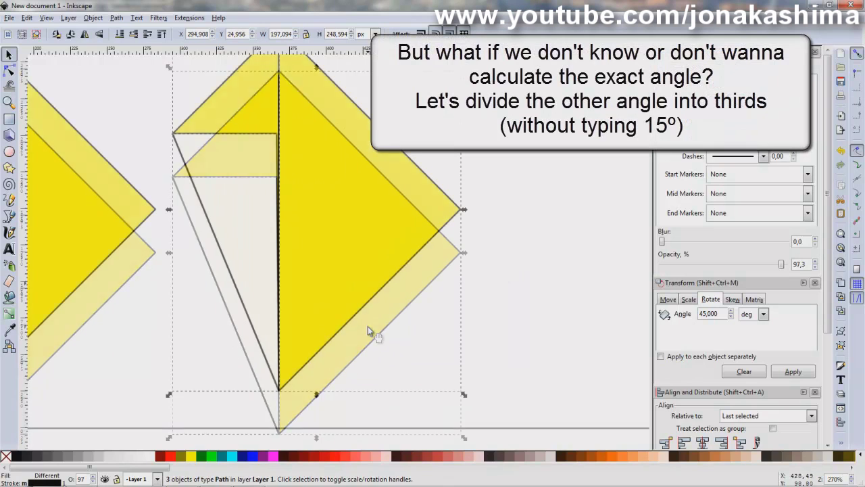
{"action": "scroll", "coordinate": [315, 318], "scroll_direction": "up", "scroll_amount": 2, "text": "ctrl"}
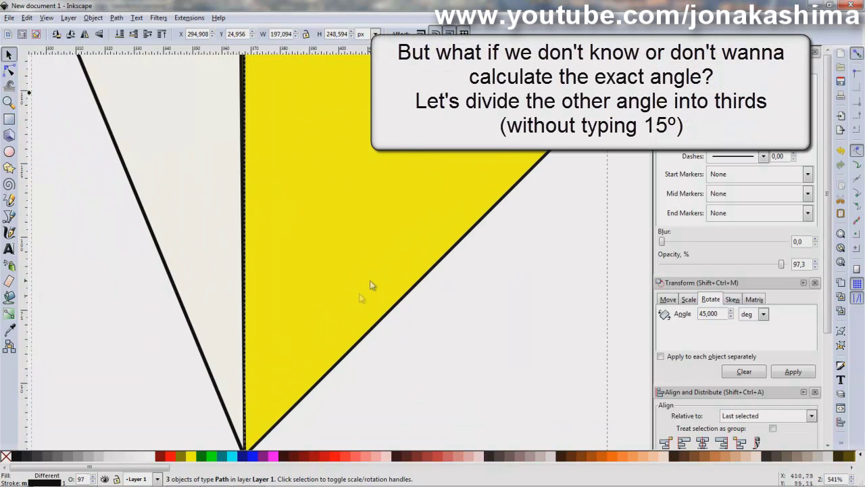
{"action": "scroll", "coordinate": [338, 284], "scroll_direction": "down", "scroll_amount": 5}
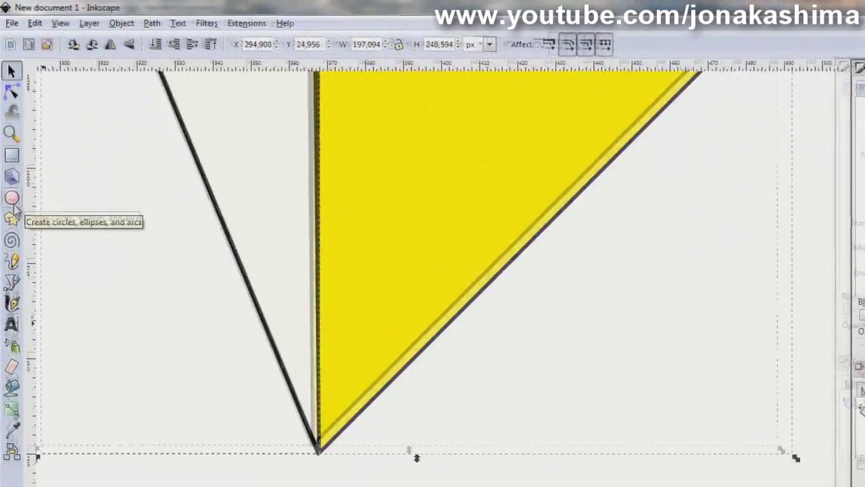
Step: Draw a circle on the bottom tip with solid outline, no fill and 0.2 px stroke
{"action": "left_click", "coordinate": [9, 160]}
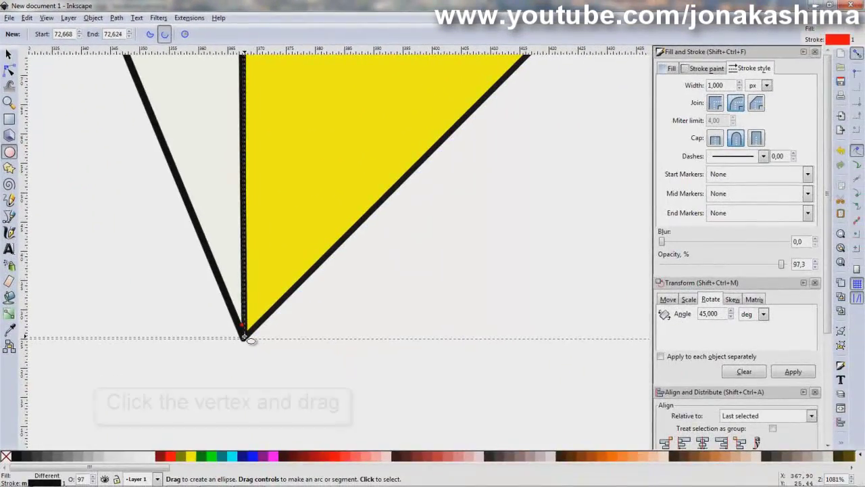
{"action": "mouse_move", "coordinate": [244, 335]}
{"action": "left_mouse_down"}
{"action": "mouse_move", "coordinate": [418, 279]}
{"action": "mouse_move", "coordinate": [420, 185]}
{"action": "mouse_move", "coordinate": [401, 186]}
{"action": "mouse_move", "coordinate": [358, 219]}
{"action": "mouse_move", "coordinate": [299, 295]}
{"action": "mouse_move", "coordinate": [342, 236]}
{"action": "mouse_move", "coordinate": [263, 284]}
{"action": "mouse_move", "coordinate": [286, 279]}
{"action": "mouse_move", "coordinate": [288, 290]}
{"action": "mouse_move", "coordinate": [360, 220]}
{"action": "mouse_move", "coordinate": [308, 247]}
{"action": "mouse_move", "coordinate": [349, 232]}
{"action": "mouse_move", "coordinate": [380, 189]}
{"action": "mouse_move", "coordinate": [395, 184]}
{"action": "left_mouse_up"}
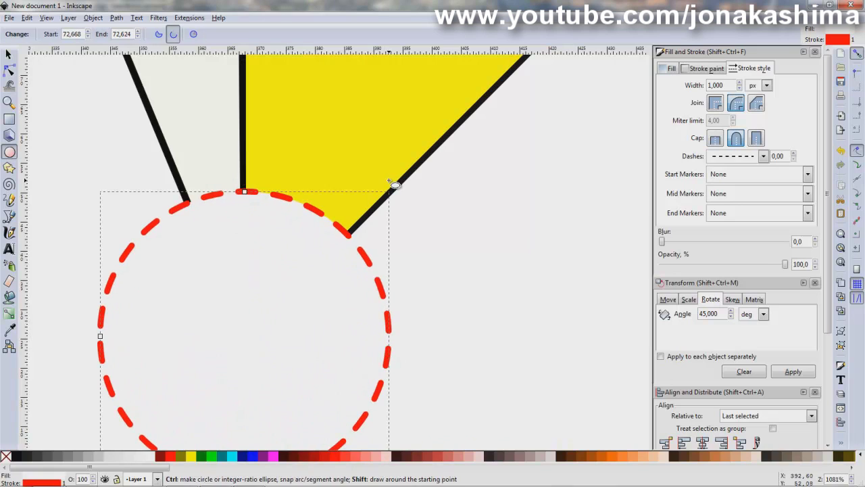
{"action": "left_click", "coordinate": [763, 156]}
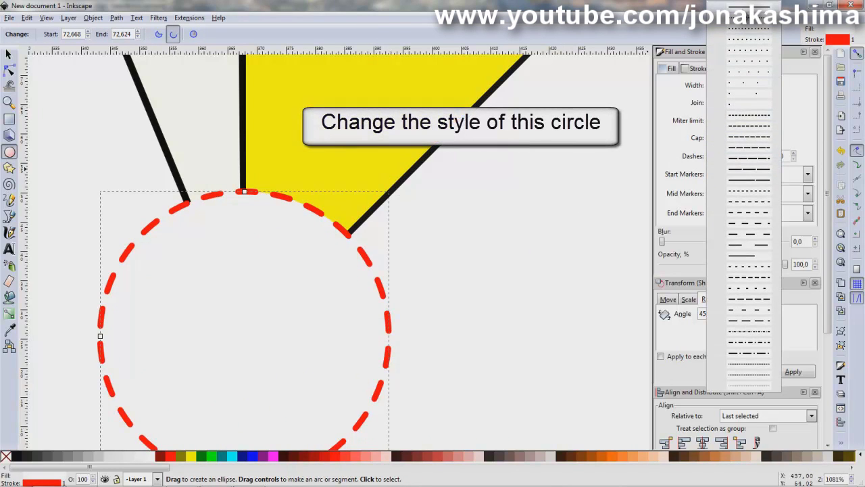
{"action": "left_click", "coordinate": [748, 9]}
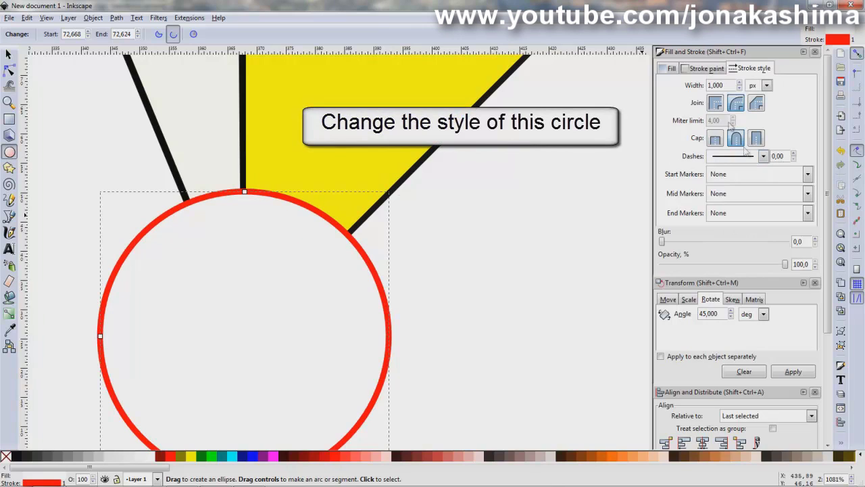
{"action": "left_click", "coordinate": [671, 70]}
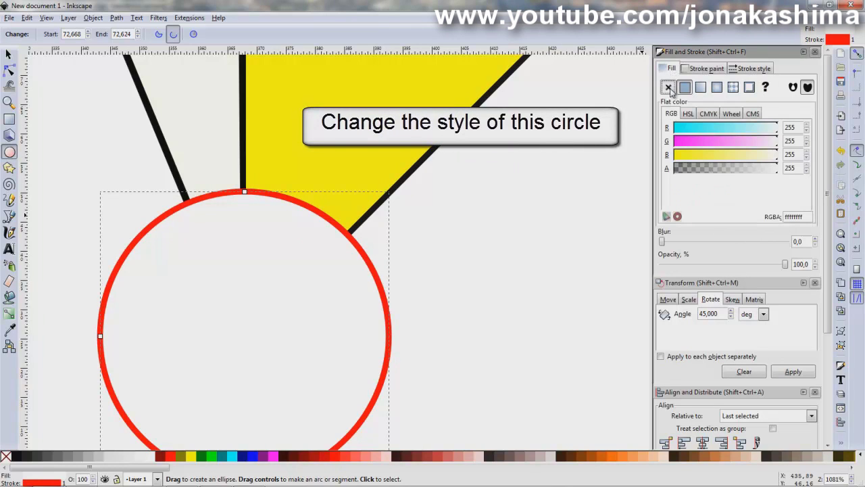
{"action": "left_click", "coordinate": [668, 88]}
{"action": "left_click", "coordinate": [744, 70]}
{"action": "type", "text": "0,2"}
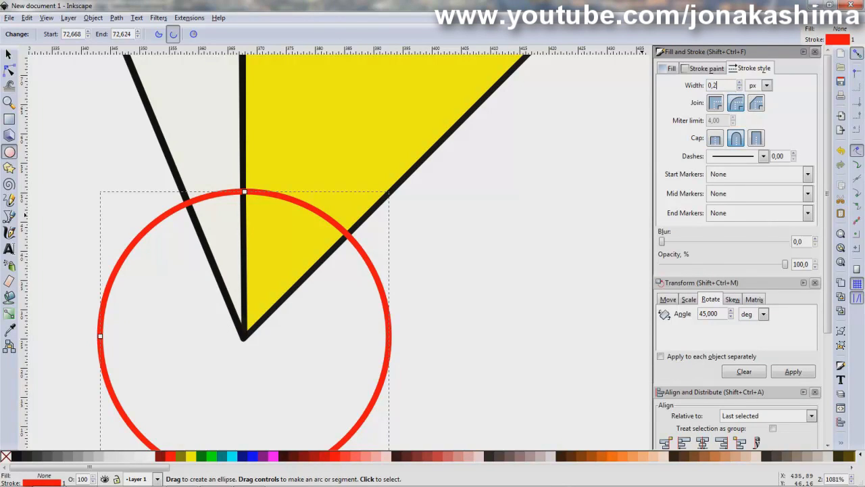
{"action": "key", "text": "Tab"}
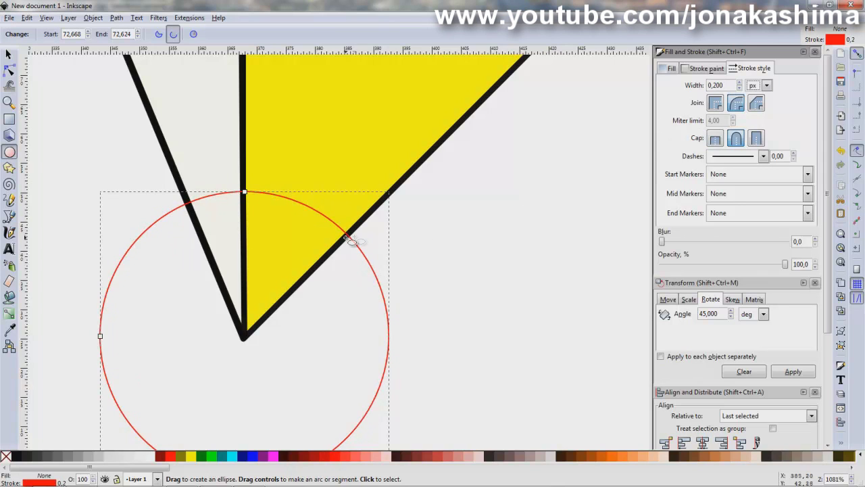
{"action": "scroll", "coordinate": [346, 238], "scroll_direction": "up", "scroll_amount": 2}
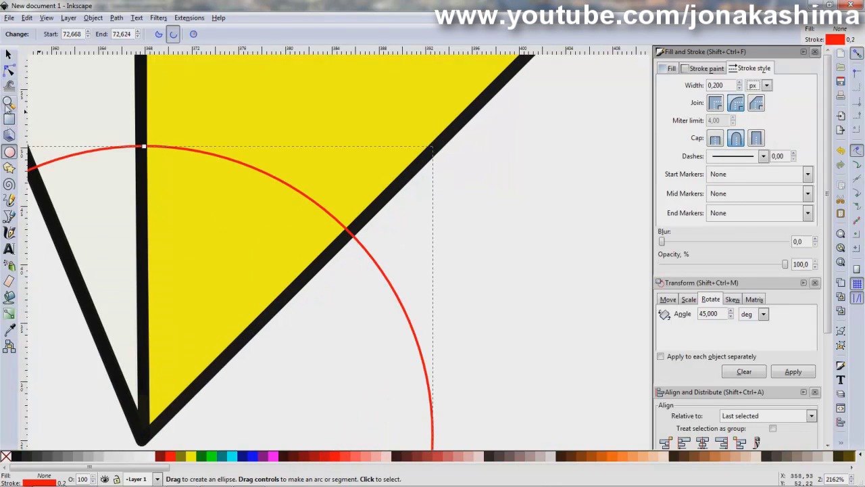
{"action": "left_click", "coordinate": [9, 216]}
Step: Draw a 0.2-width blue line joining the arc's crossings with the vertical and diagonal lines
{"action": "scroll", "coordinate": [196, 203], "scroll_direction": "up", "scroll_amount": 2}
{"action": "scroll", "coordinate": [196, 203], "scroll_direction": "left", "scroll_amount": 3}
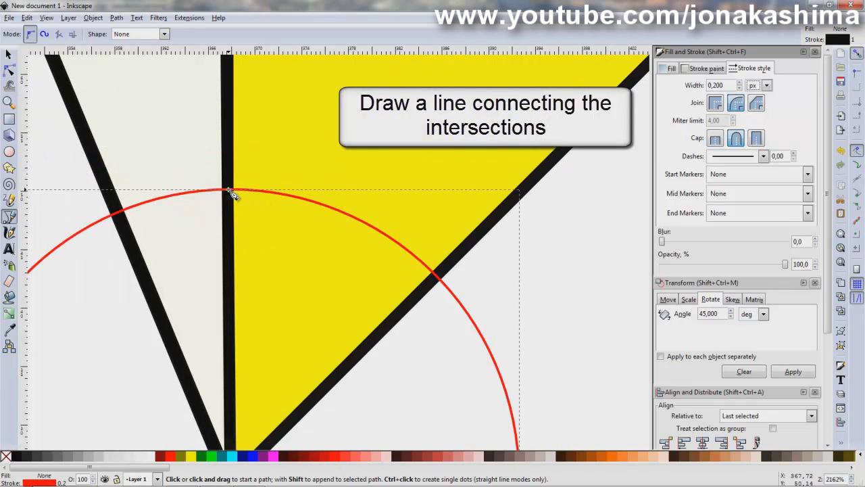
{"action": "left_click", "coordinate": [228, 192]}
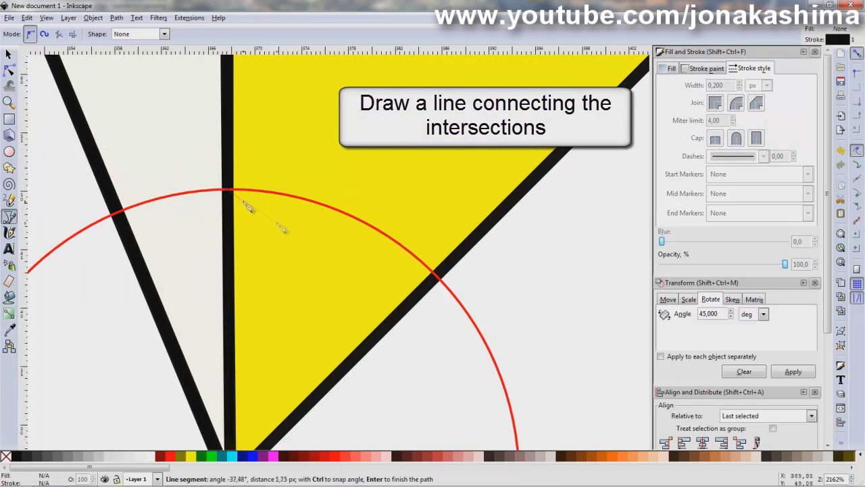
{"action": "double_click", "coordinate": [436, 277]}
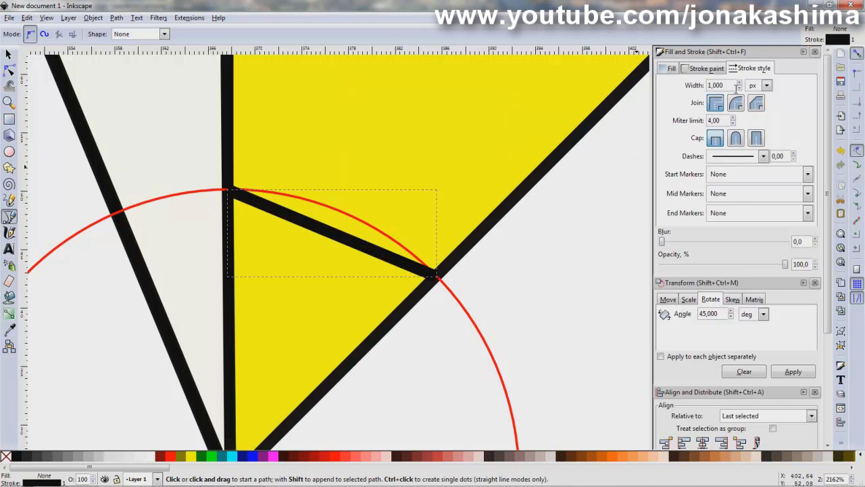
{"action": "double_click", "coordinate": [727, 84]}
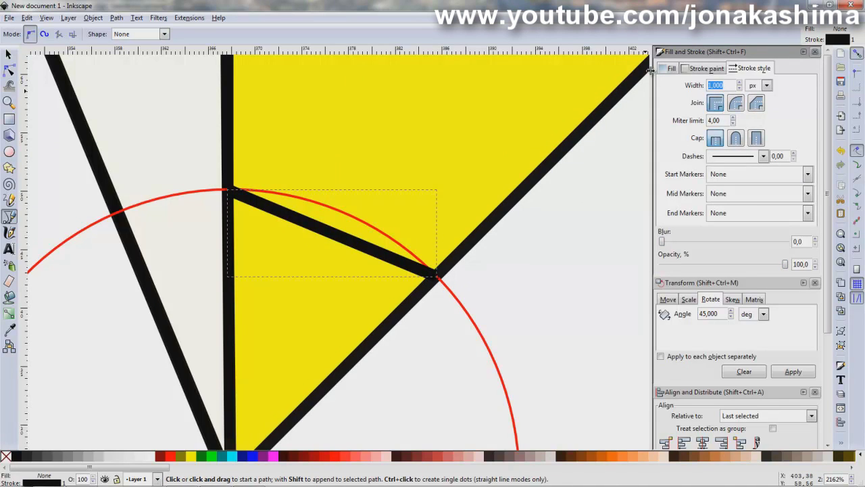
{"action": "type", "text": "0,2"}
{"action": "key", "text": "Tab"}
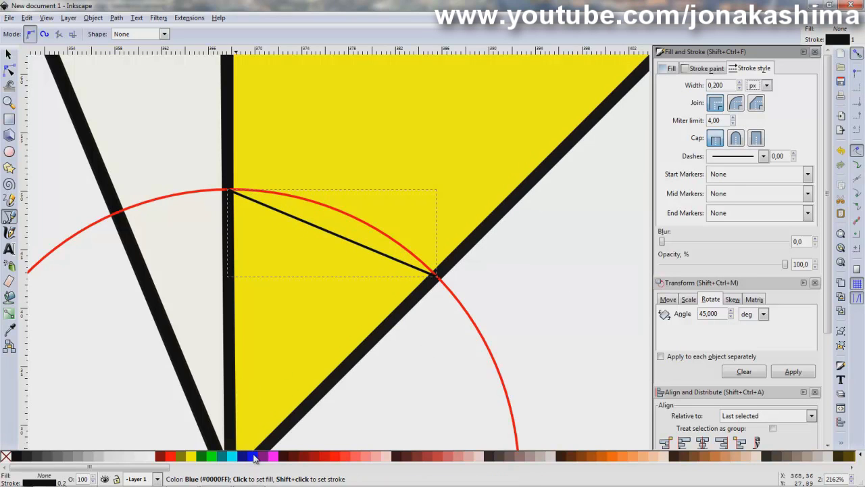
{"action": "scroll", "coordinate": [375, 271], "scroll_direction": "up", "scroll_amount": 1}
{"action": "scroll", "coordinate": [367, 270], "scroll_direction": "up", "scroll_amount": 2}
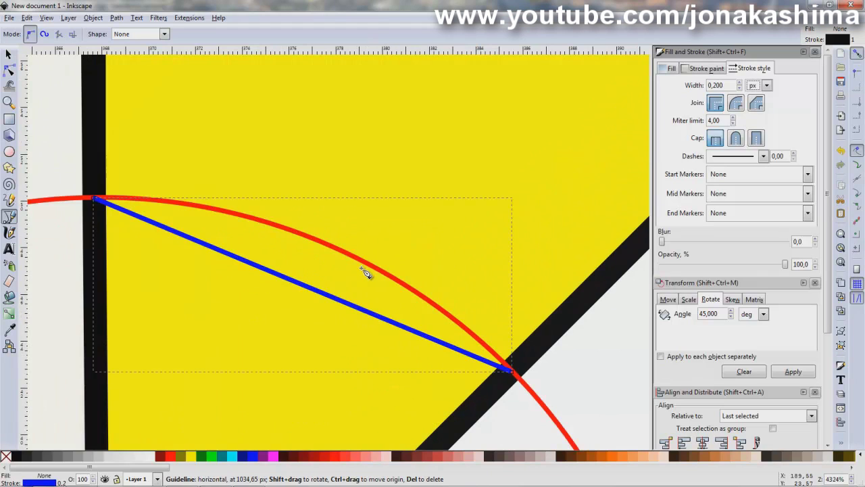
Step: Duplicate the connecting line and offset the copy just below it
{"action": "left_click", "coordinate": [8, 54]}
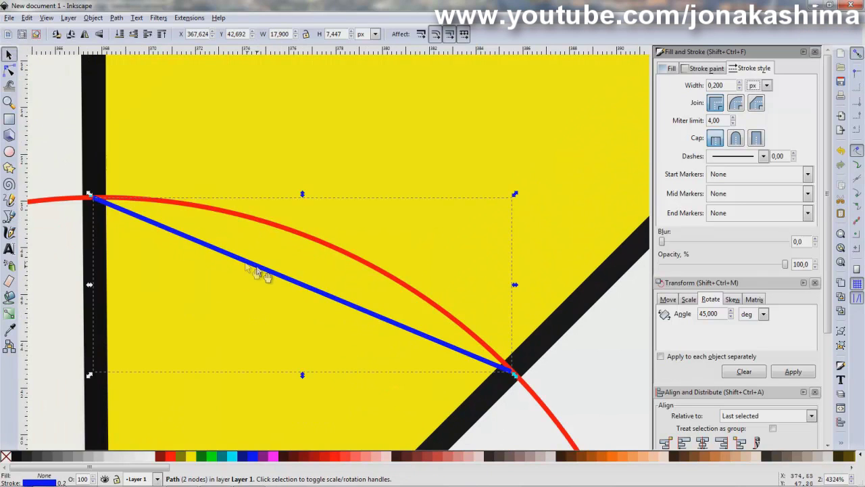
{"action": "key", "text": "ctrl+d"}
{"action": "left_click_drag", "start_coordinate": [268, 274], "coordinate": [259, 306]}
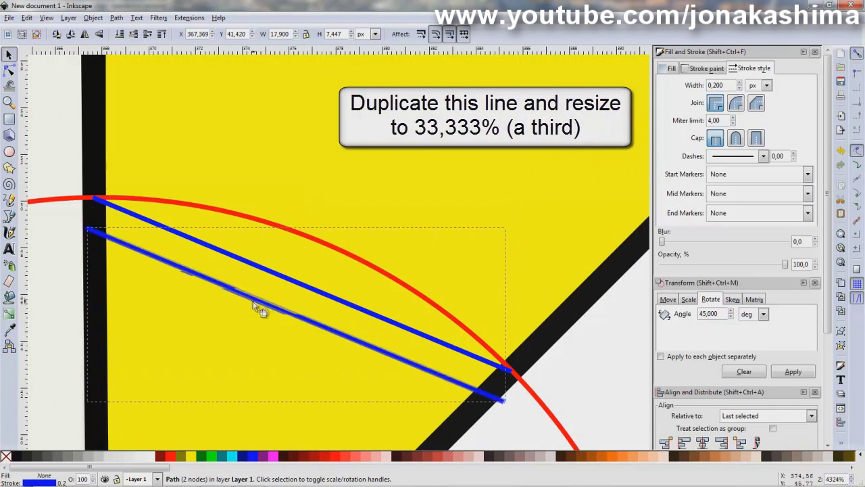
Step: Colour the copy green, scale it to 33.333%, and move it to the blue line's start
{"action": "left_click", "coordinate": [212, 458], "text": "shift"}
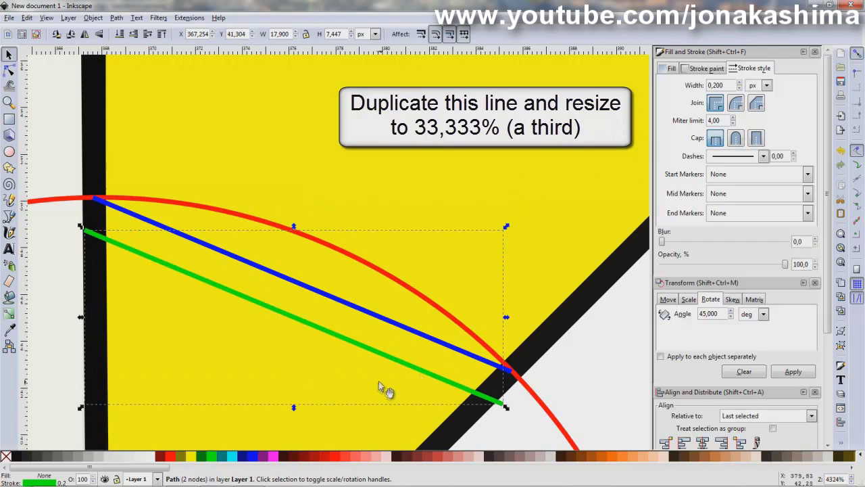
{"action": "left_click", "coordinate": [668, 298]}
{"action": "left_click", "coordinate": [690, 300]}
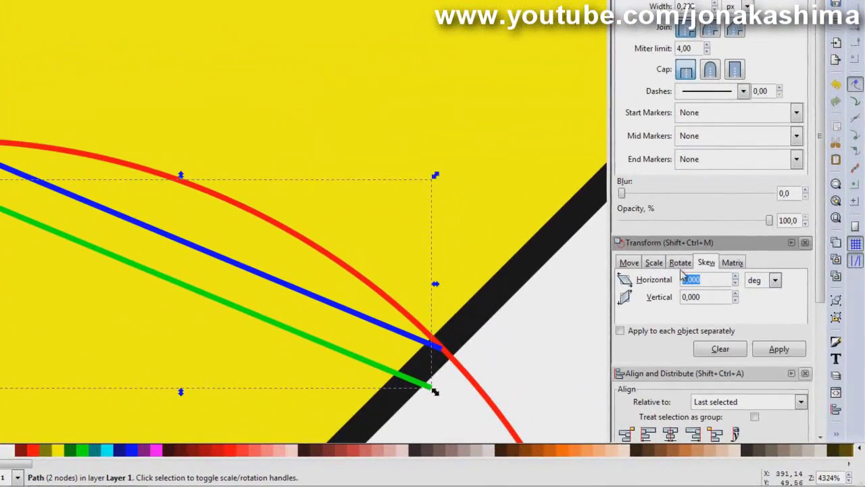
{"action": "left_click", "coordinate": [700, 279]}
{"action": "type", "text": "33,333"}
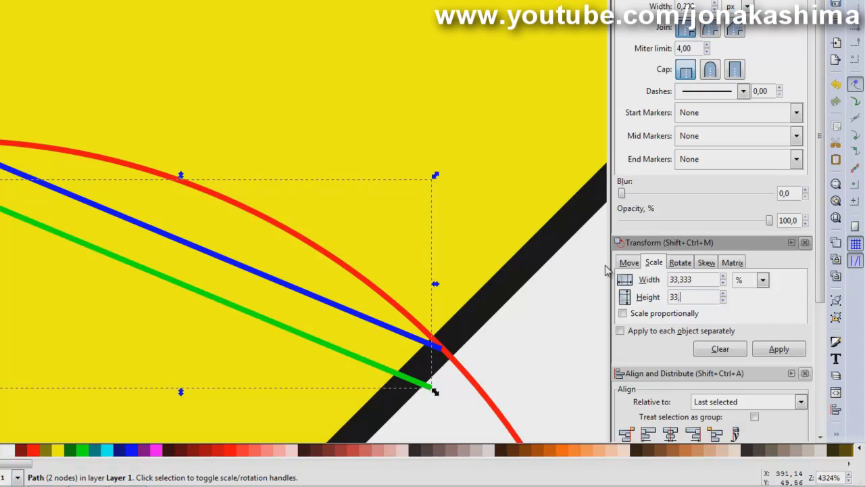
{"action": "left_click", "coordinate": [778, 346]}
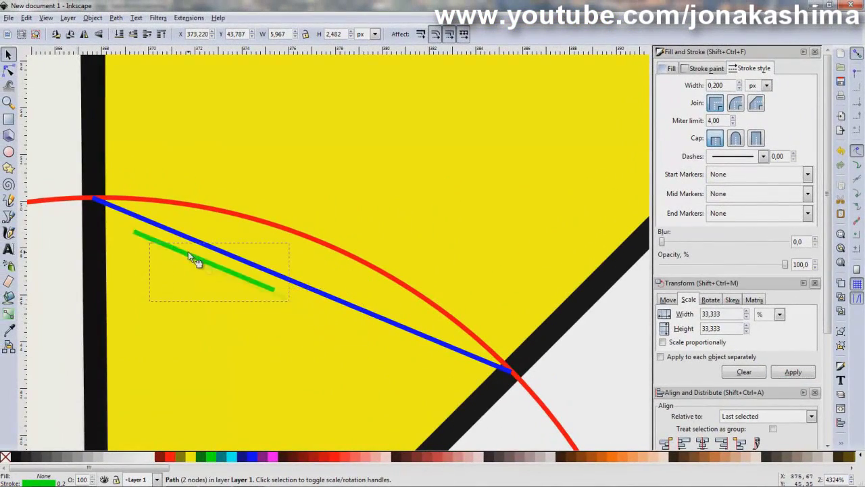
{"action": "left_click_drag", "start_coordinate": [189, 254], "coordinate": [149, 222]}
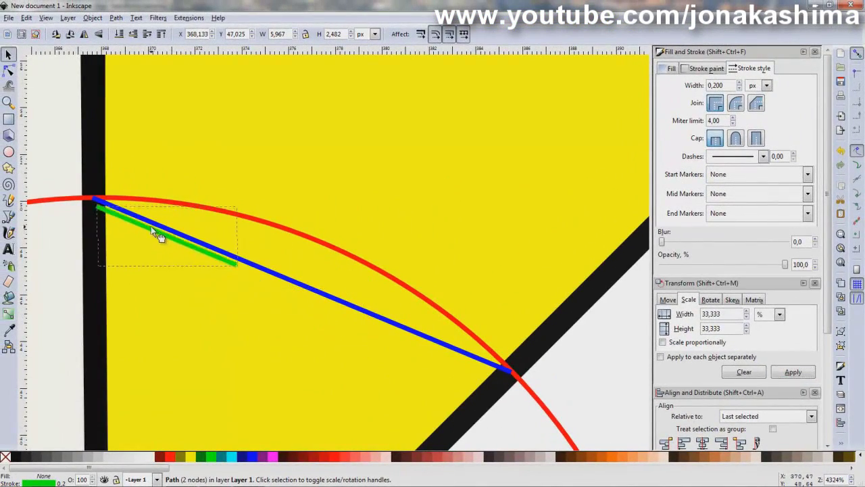
Step: Snap the green third exactly onto the blue chord's left end
{"action": "scroll", "coordinate": [104, 243], "scroll_direction": "left", "scroll_amount": 3}
{"action": "scroll", "coordinate": [118, 238], "scroll_direction": "up", "scroll_amount": 2}
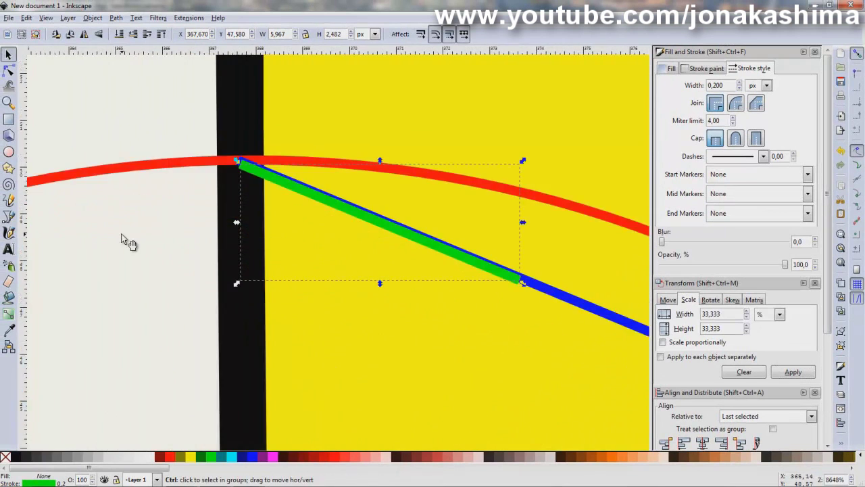
{"action": "scroll", "coordinate": [122, 237], "scroll_direction": "up", "scroll_amount": 2}
{"action": "left_click_drag", "start_coordinate": [402, 110], "coordinate": [405, 110]}
{"action": "scroll", "coordinate": [279, 206], "scroll_direction": "down", "scroll_amount": 2}
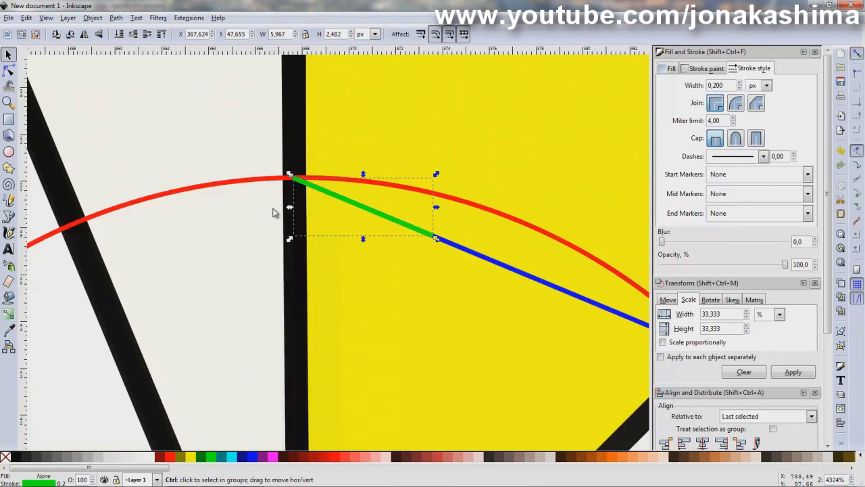
{"action": "scroll", "coordinate": [302, 264], "scroll_direction": "down", "scroll_amount": 2}
{"action": "scroll", "coordinate": [302, 264], "scroll_direction": "right", "scroll_amount": 2}
Step: Place another green third precisely at the chord's right end, leaving the blue middle showing
{"action": "left_click_drag", "start_coordinate": [269, 223], "coordinate": [541, 339]}
{"action": "scroll", "coordinate": [541, 339], "scroll_direction": "up", "scroll_amount": 2}
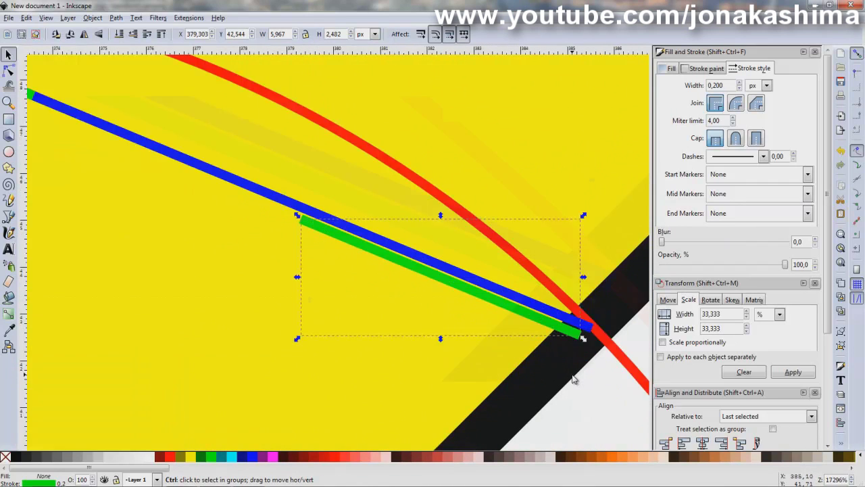
{"action": "scroll", "coordinate": [574, 318], "scroll_direction": "up", "scroll_amount": 2}
{"action": "left_click_drag", "start_coordinate": [580, 295], "coordinate": [608, 284]}
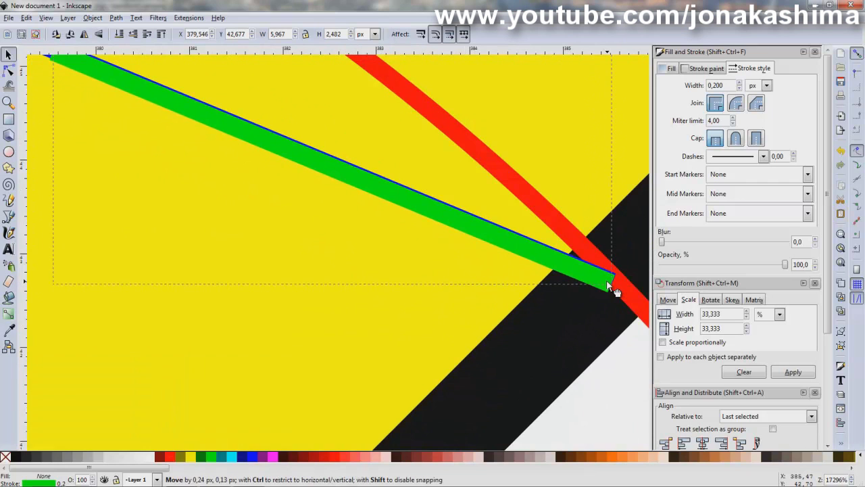
{"action": "scroll", "coordinate": [609, 287], "scroll_direction": "down", "scroll_amount": 4}
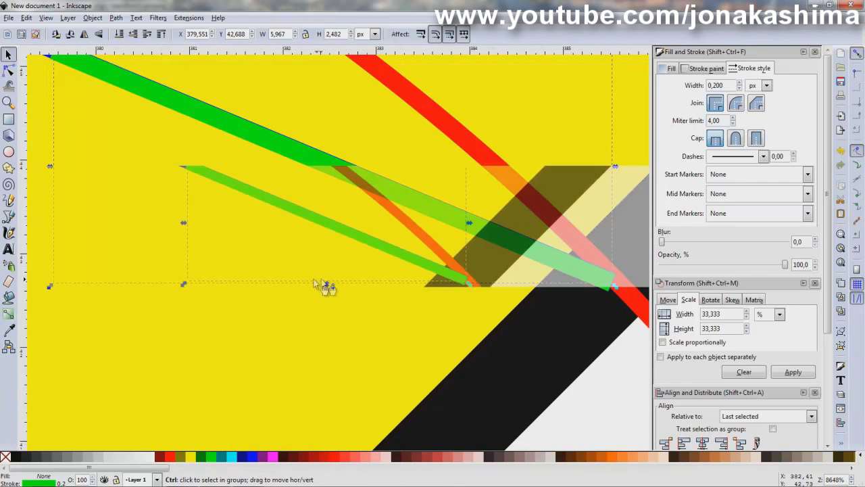
{"action": "scroll", "coordinate": [261, 270], "scroll_direction": "left", "scroll_amount": 5}
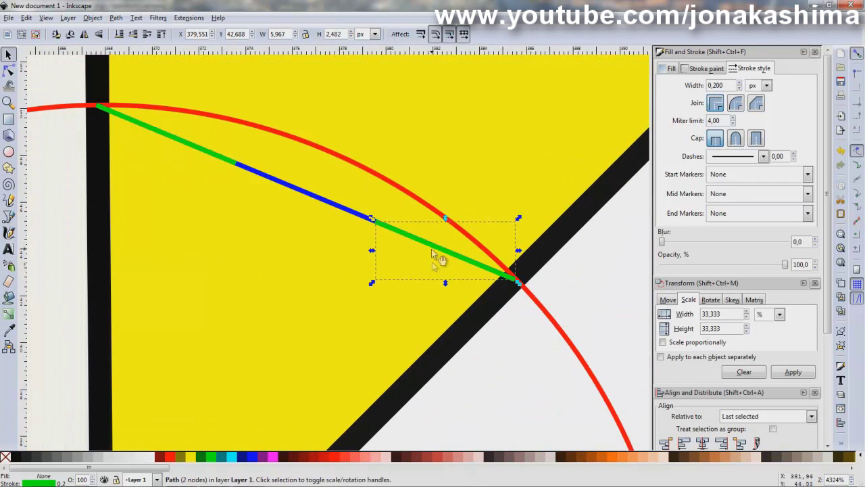
{"action": "mouse_move", "coordinate": [433, 251]}
{"action": "left_mouse_down"}
{"action": "mouse_move", "coordinate": [295, 213]}
{"action": "mouse_move", "coordinate": [289, 194]}
{"action": "left_mouse_up"}
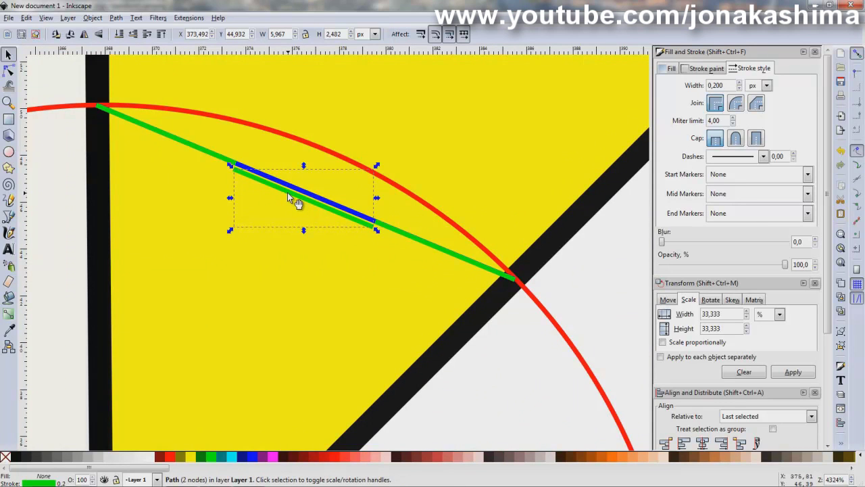
{"action": "key", "text": "Escape"}
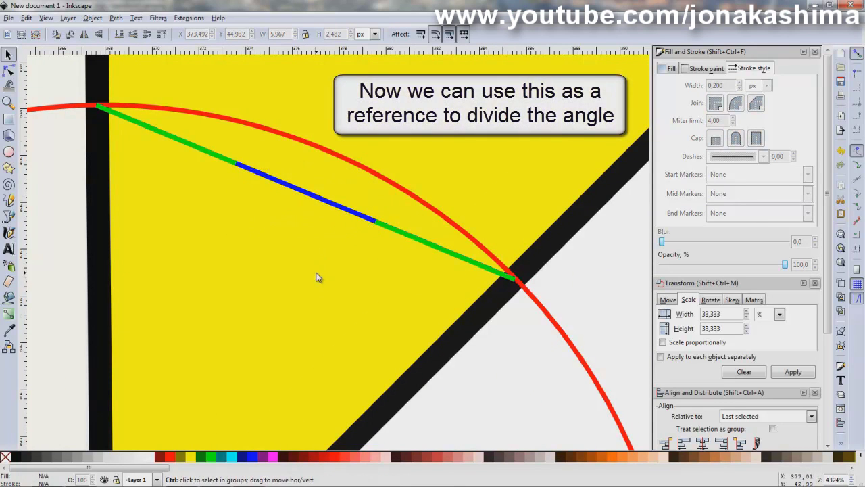
Step: Draw a black line from the angle's vertex to the first third mark
{"action": "scroll", "coordinate": [317, 277], "scroll_direction": "down", "scroll_amount": 4}
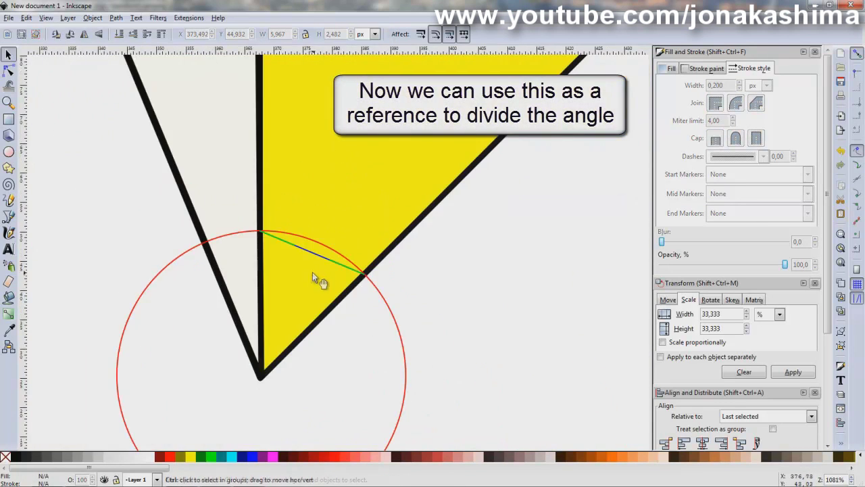
{"action": "left_click", "coordinate": [10, 218]}
{"action": "scroll", "coordinate": [249, 336], "scroll_direction": "up", "scroll_amount": 2}
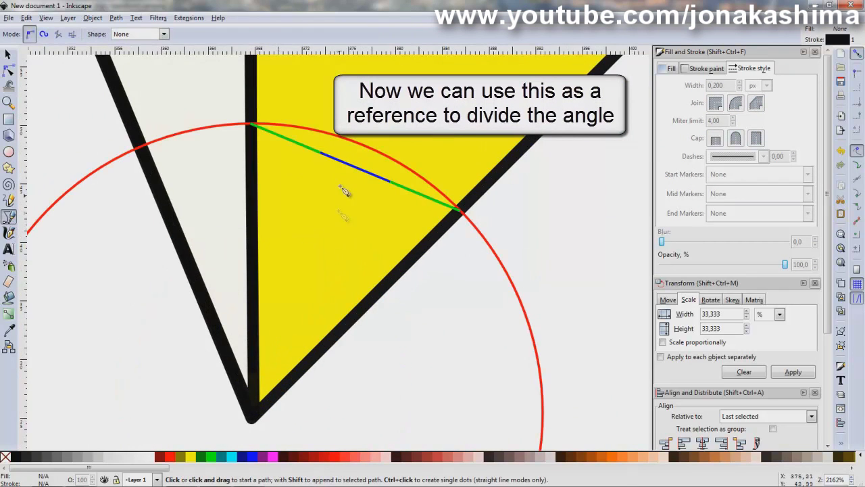
{"action": "left_click", "coordinate": [251, 419]}
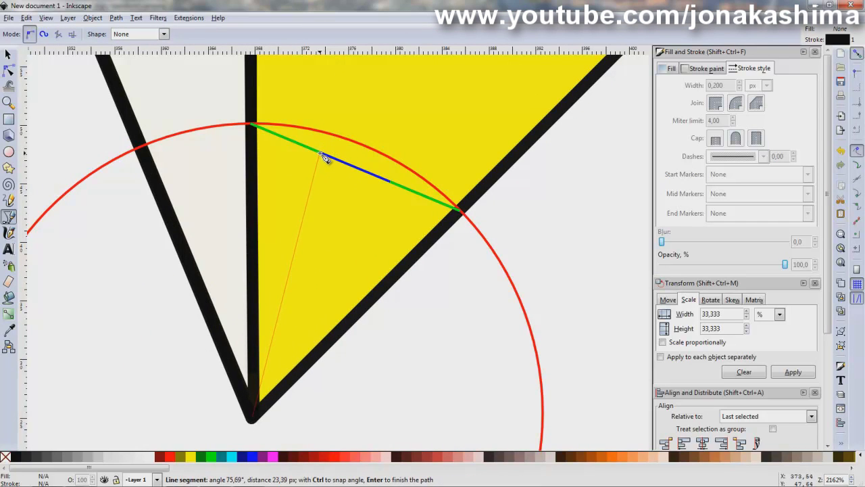
{"action": "scroll", "coordinate": [323, 156], "scroll_direction": "up", "scroll_amount": 2}
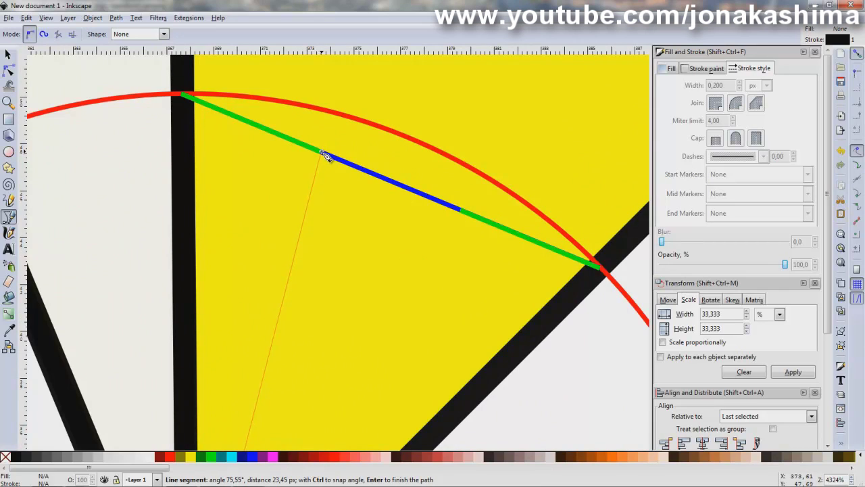
{"action": "scroll", "coordinate": [324, 155], "scroll_direction": "up", "scroll_amount": 1}
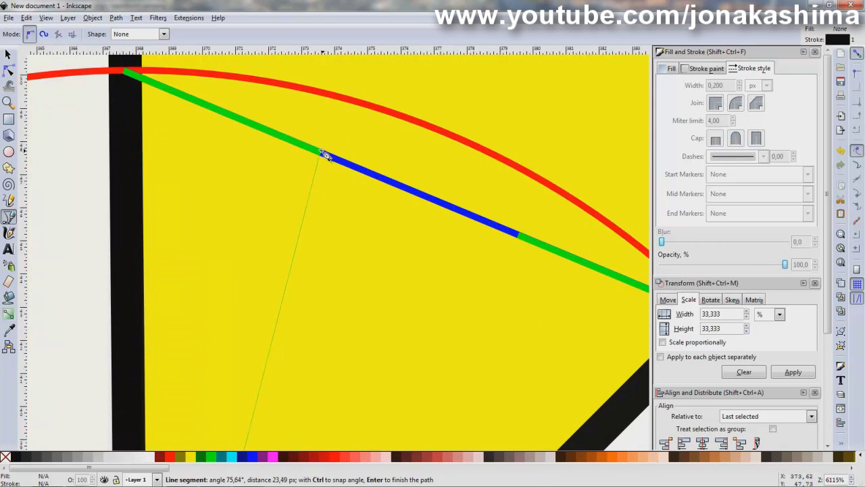
{"action": "double_click", "coordinate": [323, 154]}
Step: Draw a second black line from the other third mark back to the vertex
{"action": "left_click", "coordinate": [513, 240]}
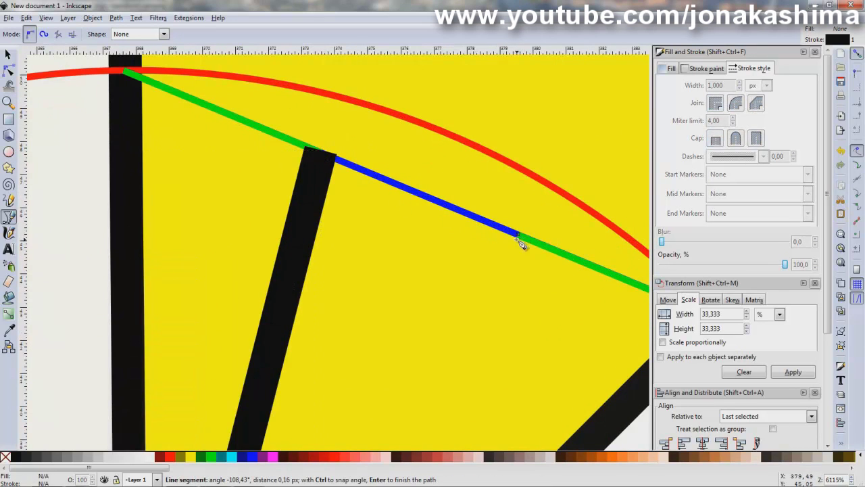
{"action": "scroll", "coordinate": [406, 331], "scroll_direction": "down", "scroll_amount": 3}
{"action": "scroll", "coordinate": [358, 317], "scroll_direction": "down", "scroll_amount": 10}
{"action": "scroll", "coordinate": [342, 309], "scroll_direction": "down", "scroll_amount": 1}
{"action": "scroll", "coordinate": [277, 308], "scroll_direction": "down", "scroll_amount": 1}
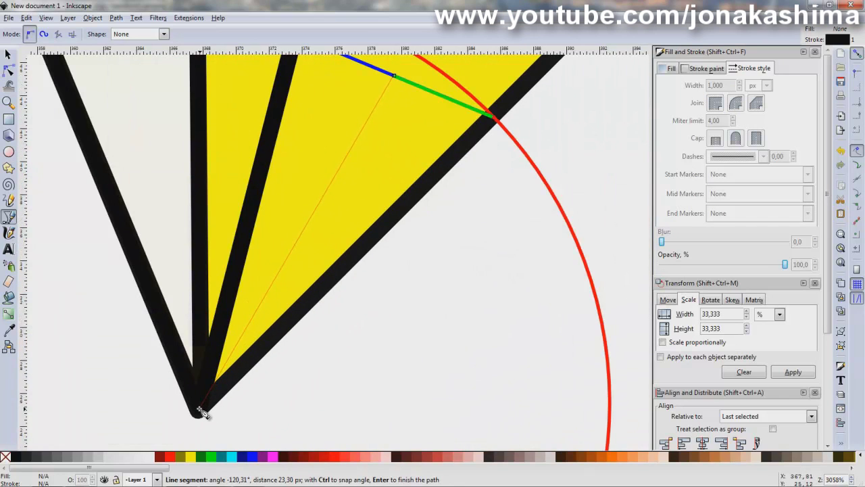
{"action": "double_click", "coordinate": [202, 411]}
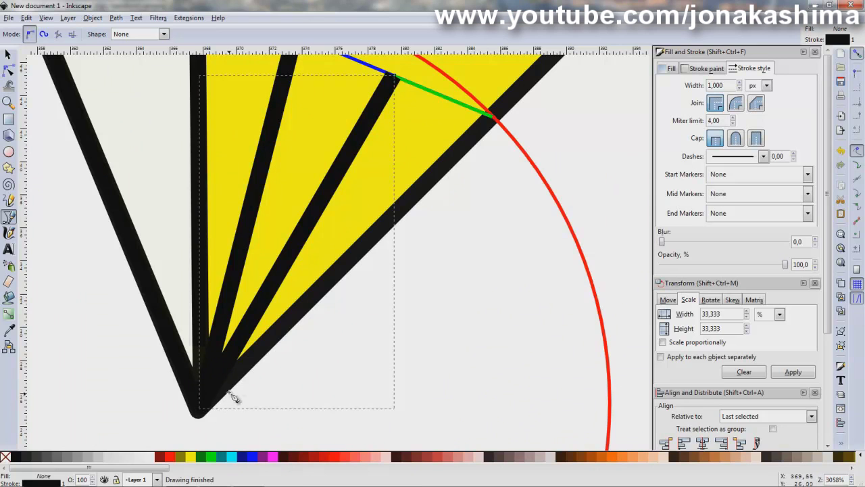
{"action": "left_click", "coordinate": [9, 55]}
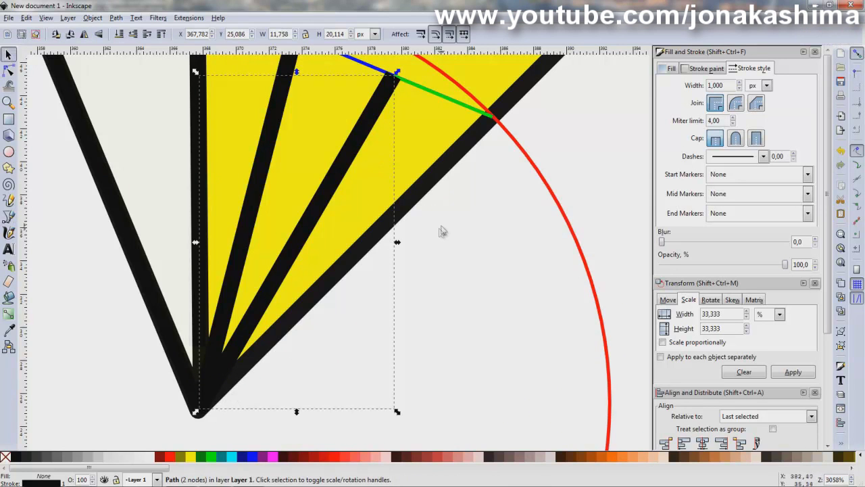
Step: Stretch the short crease line near the apex toward the wedge's edge
{"action": "left_click", "coordinate": [462, 228]}
{"action": "scroll", "coordinate": [462, 228], "scroll_direction": "down", "scroll_amount": 1}
{"action": "scroll", "coordinate": [462, 228], "scroll_direction": "down", "scroll_amount": 2}
{"action": "scroll", "coordinate": [473, 228], "scroll_direction": "down", "scroll_amount": 1}
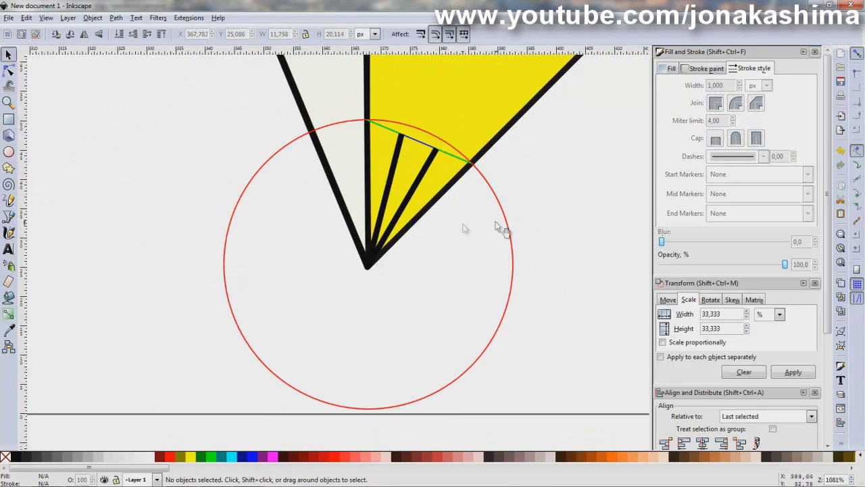
{"action": "scroll", "coordinate": [493, 228], "scroll_direction": "up", "scroll_amount": 2}
{"action": "scroll", "coordinate": [506, 222], "scroll_direction": "down", "scroll_amount": 1}
{"action": "scroll", "coordinate": [511, 222], "scroll_direction": "up", "scroll_amount": 3}
{"action": "scroll", "coordinate": [524, 225], "scroll_direction": "down", "scroll_amount": 2}
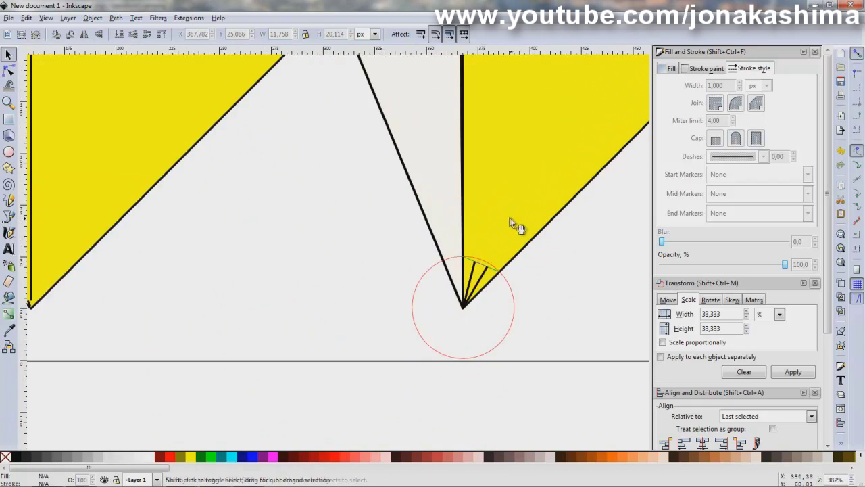
{"action": "scroll", "coordinate": [473, 226], "scroll_direction": "right", "scroll_amount": 5}
{"action": "scroll", "coordinate": [455, 225], "scroll_direction": "up", "scroll_amount": 3}
{"action": "scroll", "coordinate": [379, 309], "scroll_direction": "left", "scroll_amount": 2}
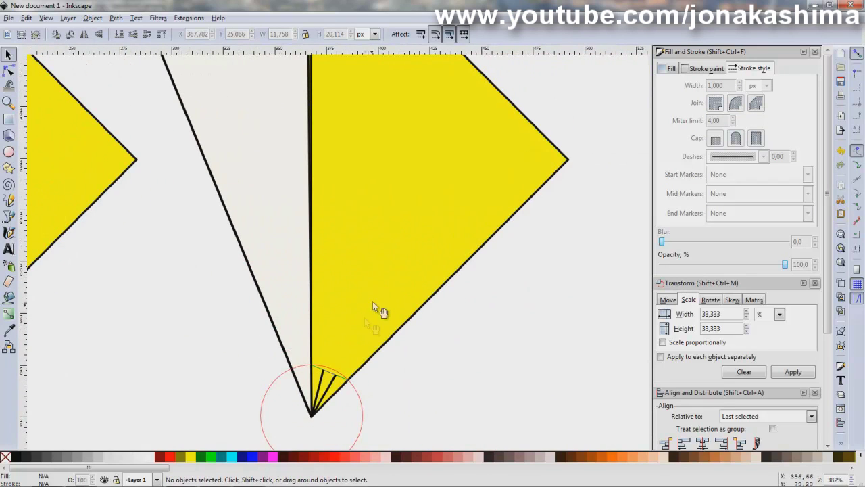
{"action": "left_click", "coordinate": [335, 382]}
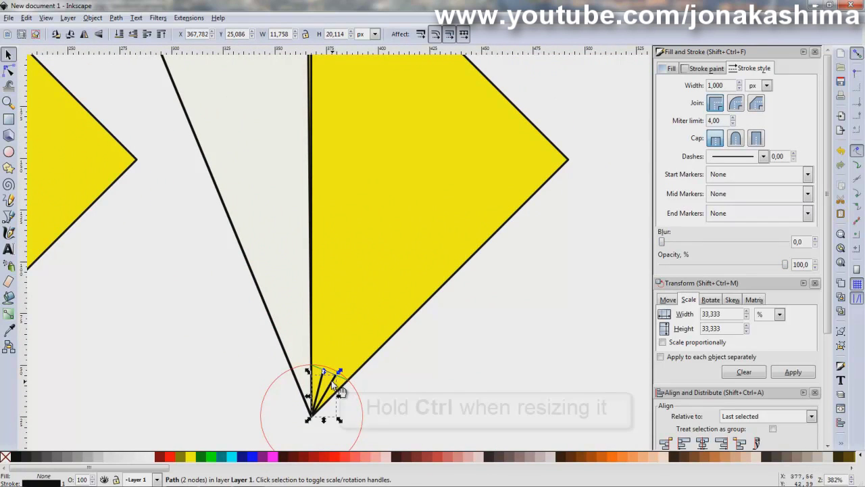
{"action": "left_click_drag", "start_coordinate": [340, 392], "coordinate": [456, 206]}
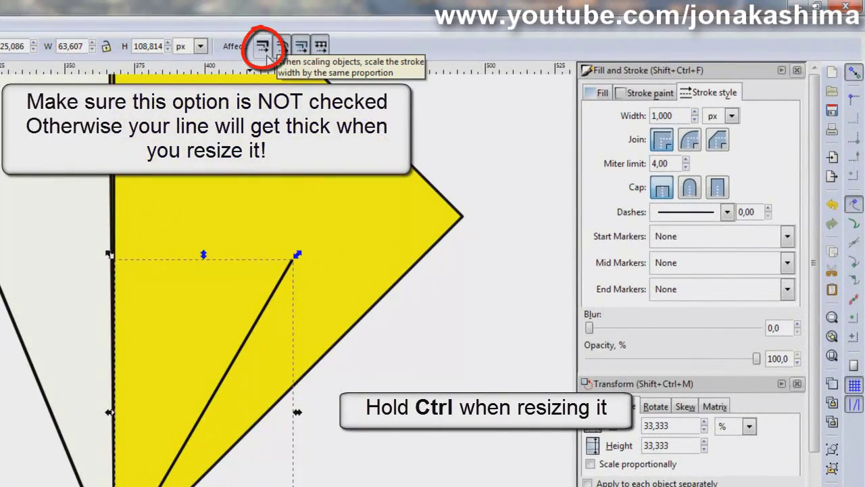
Step: Turn on stroke scaling and retry the enlargement, undoing the thickened lines
{"action": "left_click", "coordinate": [267, 52]}
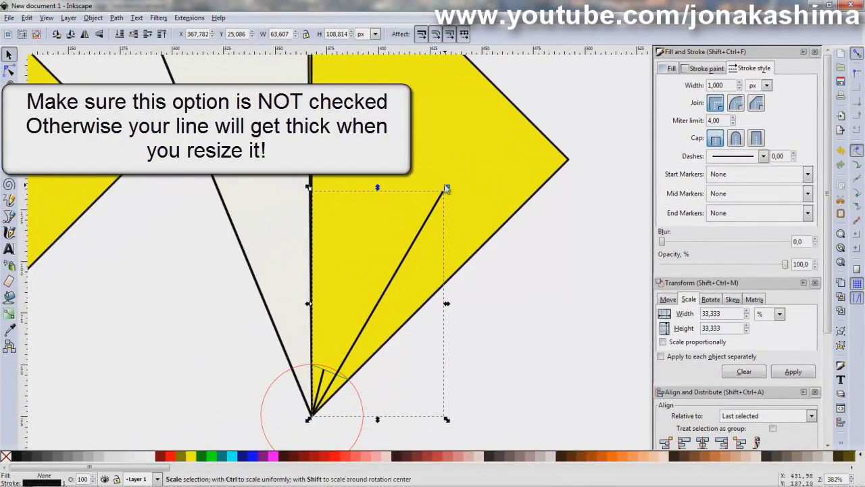
{"action": "left_click_drag", "start_coordinate": [447, 187], "coordinate": [514, 96]}
{"action": "key", "text": "ctrl+z"}
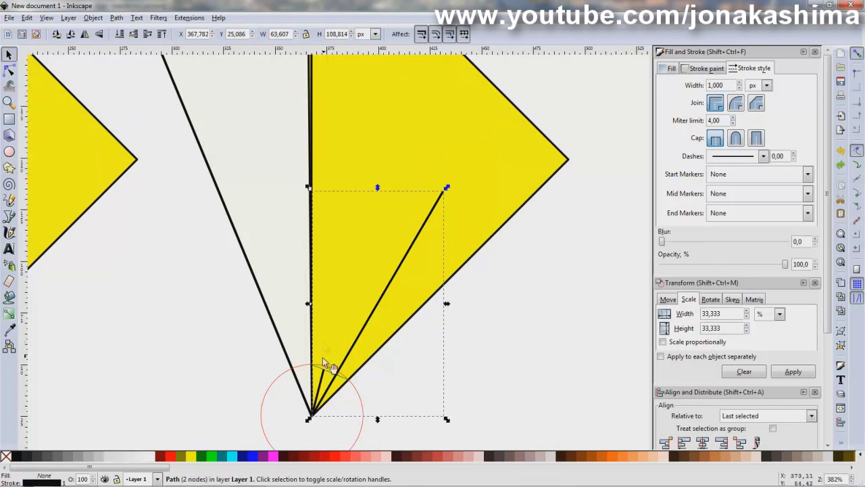
{"action": "left_click_drag", "start_coordinate": [328, 367], "coordinate": [397, 92]}
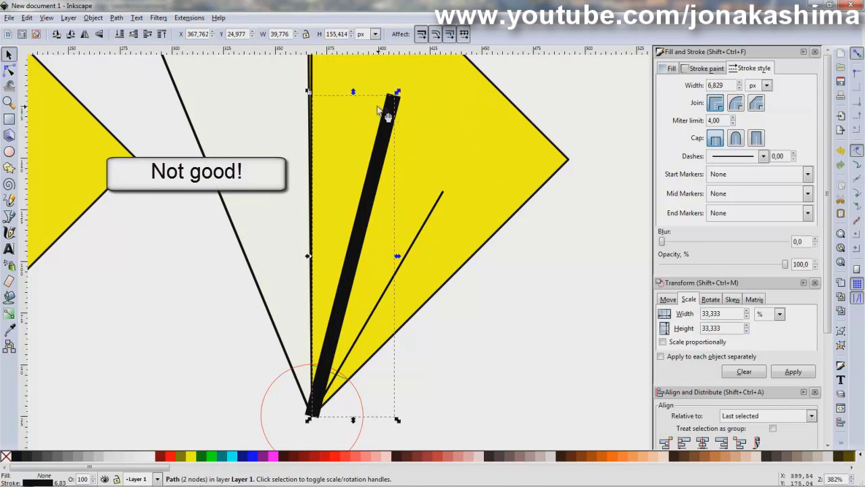
{"action": "key", "text": "ctrl+z"}
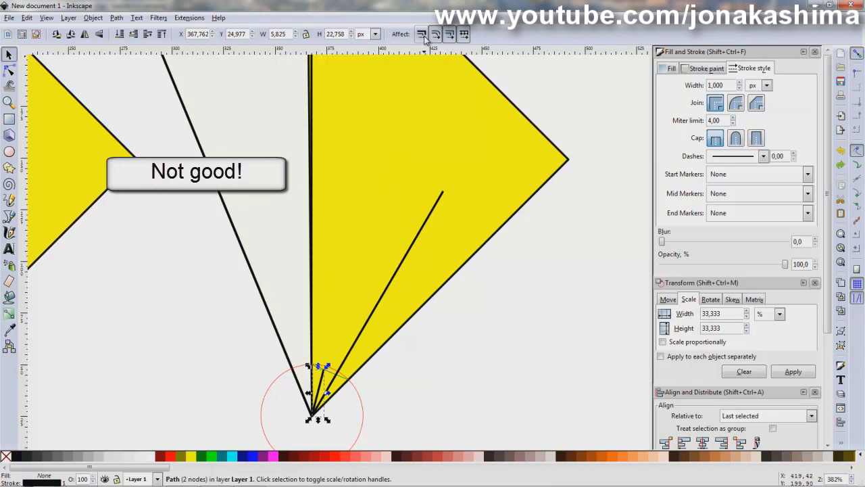
Step: With stroke scaling off, extend both crease lines to the diamond edge at normal thickness
{"action": "left_click", "coordinate": [421, 34]}
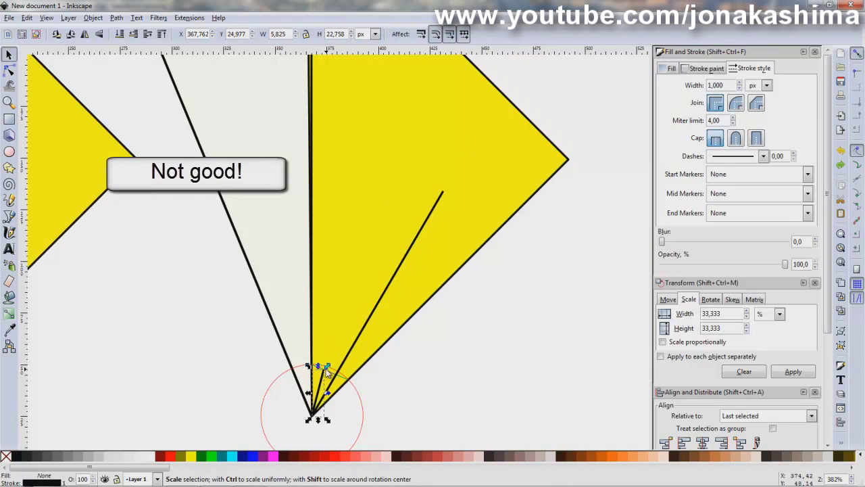
{"action": "left_click_drag", "start_coordinate": [327, 367], "coordinate": [398, 90]}
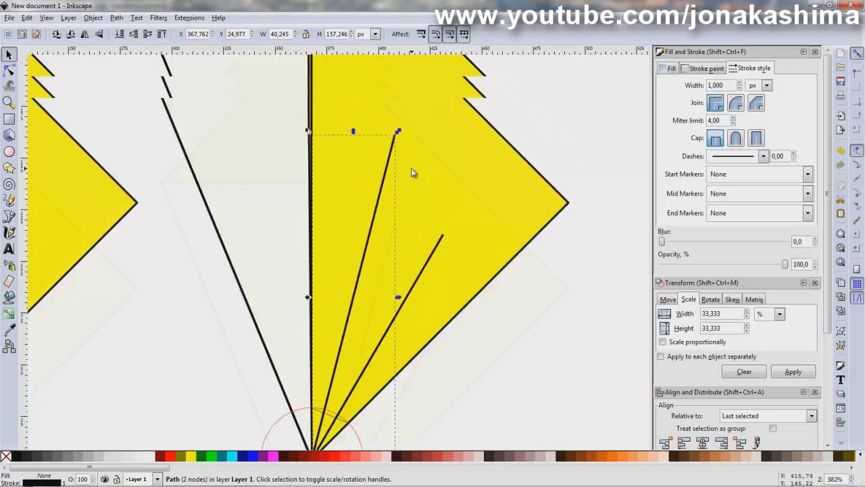
{"action": "scroll", "coordinate": [411, 172], "scroll_direction": "up", "scroll_amount": 3}
{"action": "left_click_drag", "start_coordinate": [398, 219], "coordinate": [451, 155]}
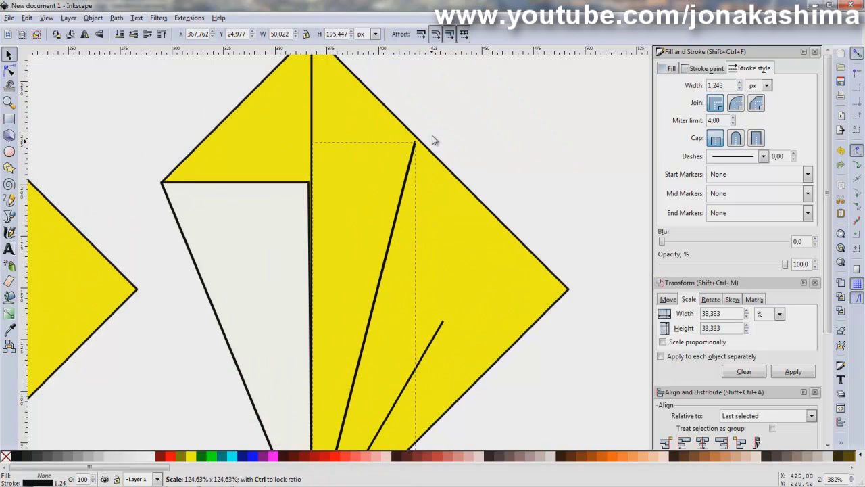
{"action": "left_click_drag", "start_coordinate": [427, 132], "coordinate": [427, 131]}
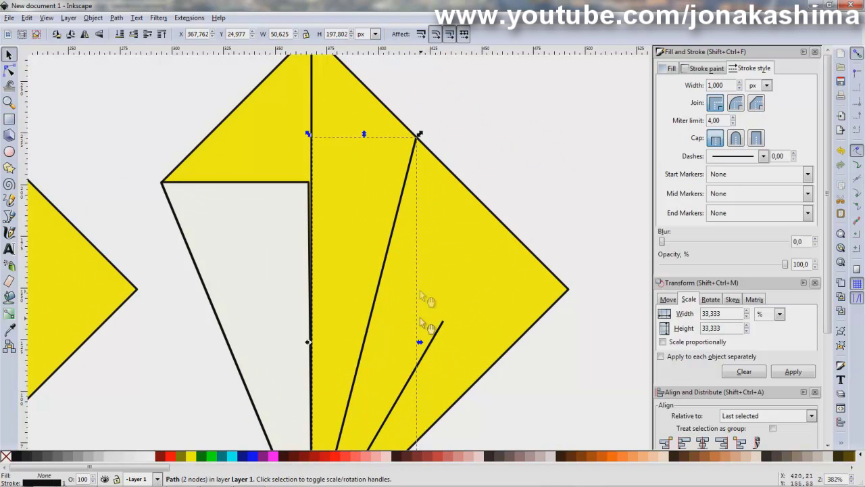
{"action": "key", "text": "ctrl"}
{"action": "left_click_drag", "start_coordinate": [494, 230], "coordinate": [506, 217]}
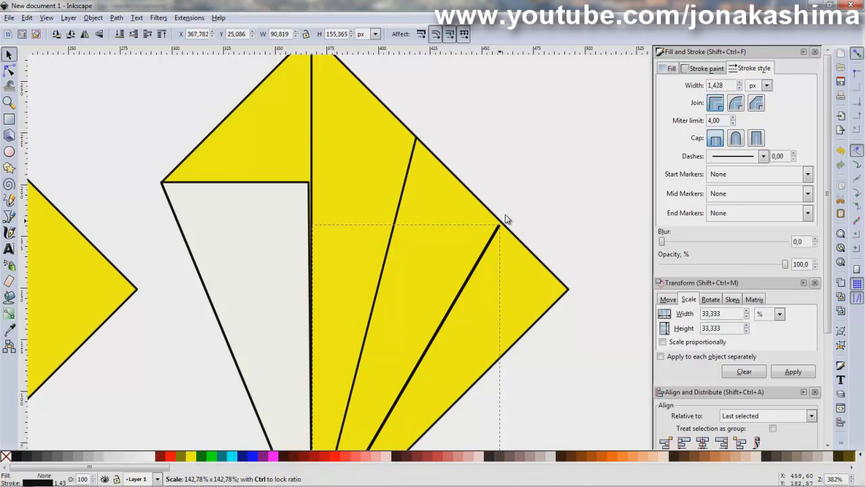
{"action": "left_click_drag", "start_coordinate": [506, 218], "coordinate": [507, 217]}
{"action": "left_click", "coordinate": [541, 223]}
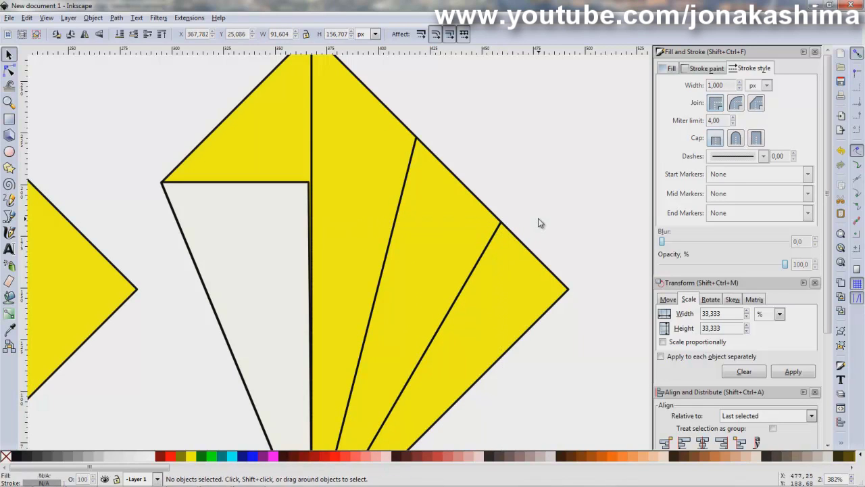
Step: Delete the red construction circle and one green construction segment
{"action": "scroll", "coordinate": [520, 289], "scroll_direction": "down", "scroll_amount": 1}
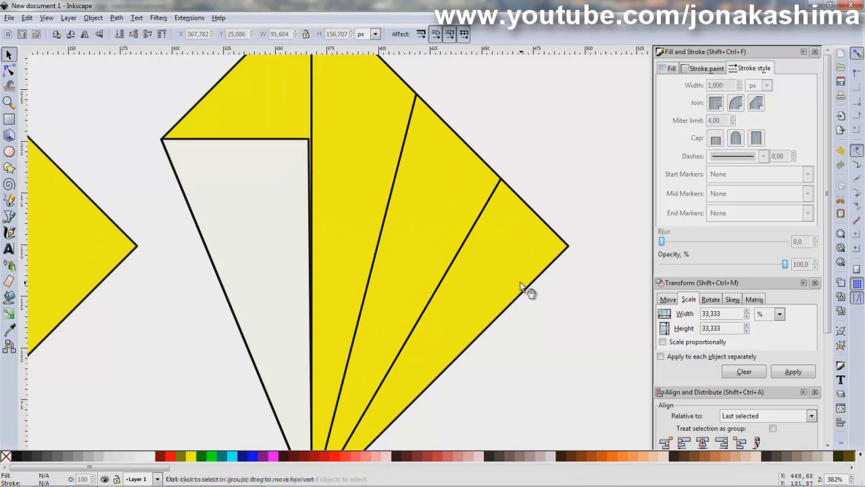
{"action": "scroll", "coordinate": [521, 289], "scroll_direction": "down", "scroll_amount": 2, "text": "ctrl"}
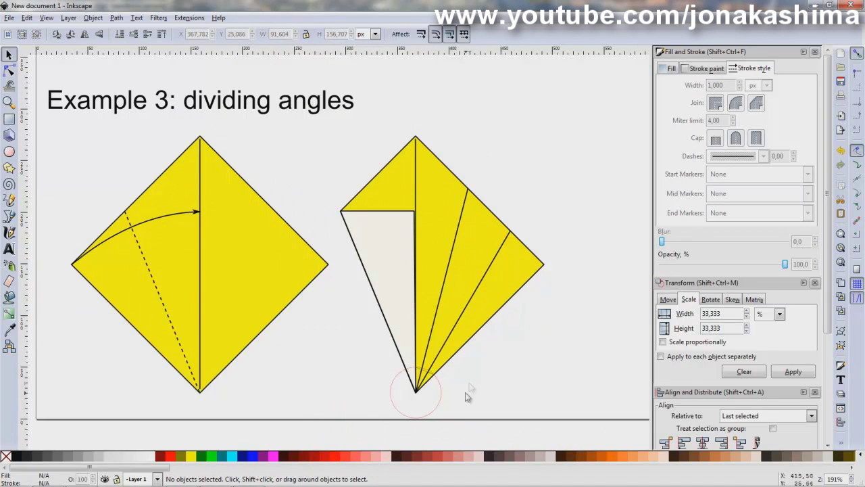
{"action": "scroll", "coordinate": [429, 389], "scroll_direction": "up", "scroll_amount": 2, "text": "ctrl"}
{"action": "scroll", "coordinate": [429, 386], "scroll_direction": "up", "scroll_amount": 2, "text": "ctrl"}
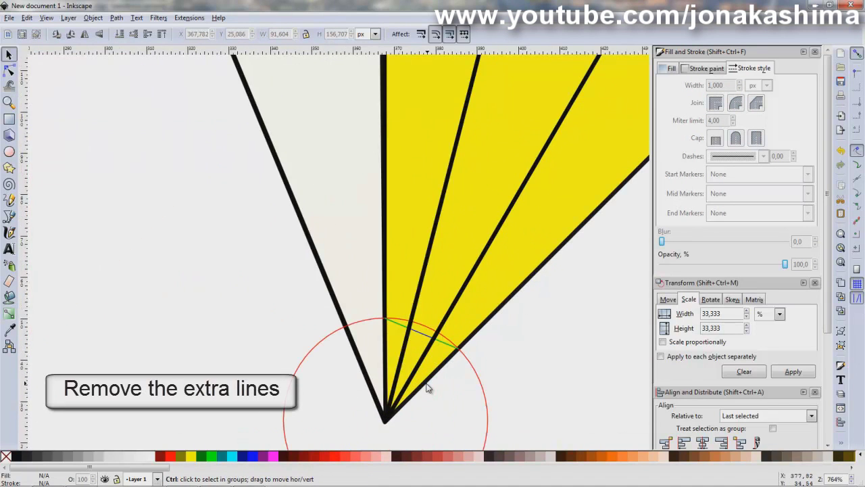
{"action": "left_click", "coordinate": [427, 325]}
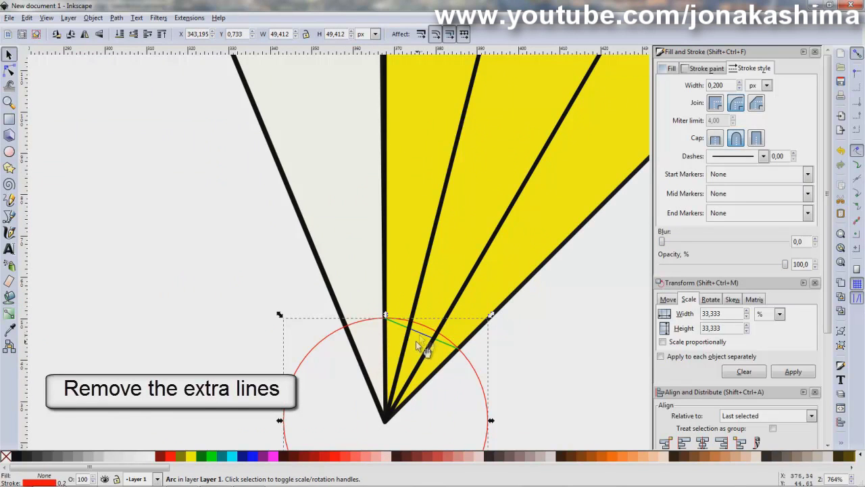
{"action": "key", "text": "Delete"}
{"action": "left_click", "coordinate": [418, 332]}
{"action": "key", "text": "Delete"}
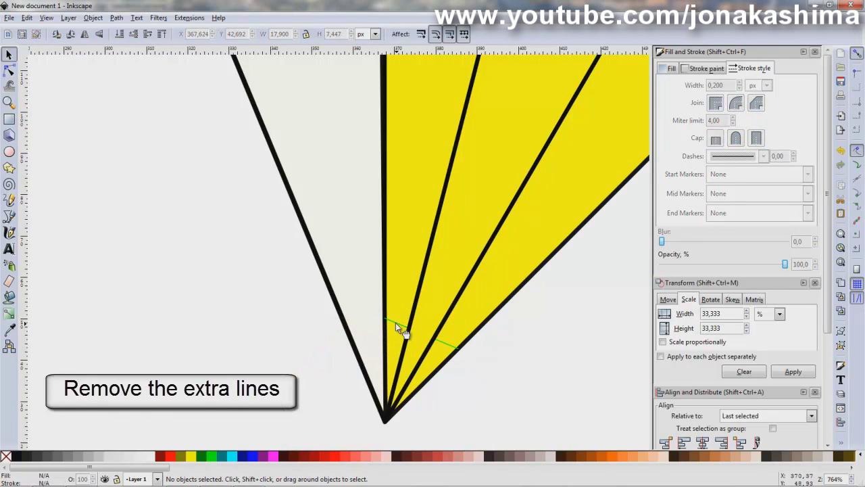
Step: Delete the leftover green segment and make the two creases dashed and dash-dot
{"action": "left_click", "coordinate": [396, 324]}
{"action": "key", "text": "Delete"}
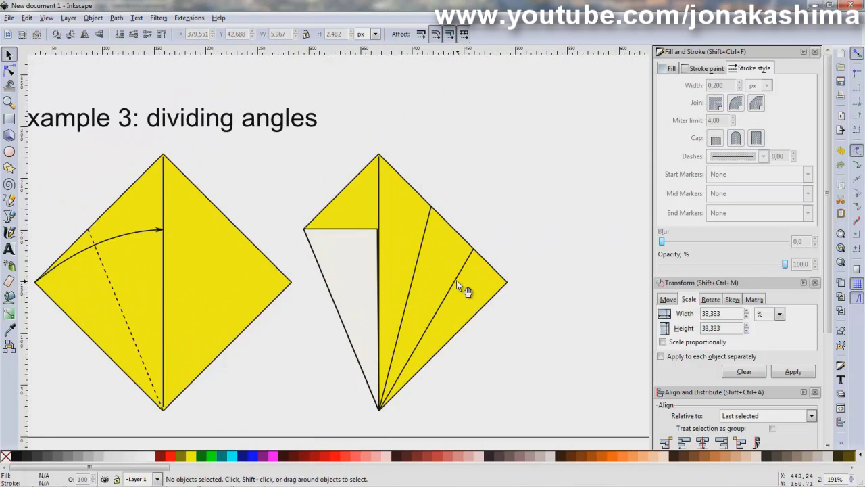
{"action": "left_click", "coordinate": [456, 281]}
{"action": "left_click", "coordinate": [763, 156]}
{"action": "left_click", "coordinate": [747, 370]}
{"action": "key", "text": "Tab"}
{"action": "left_click", "coordinate": [763, 156]}
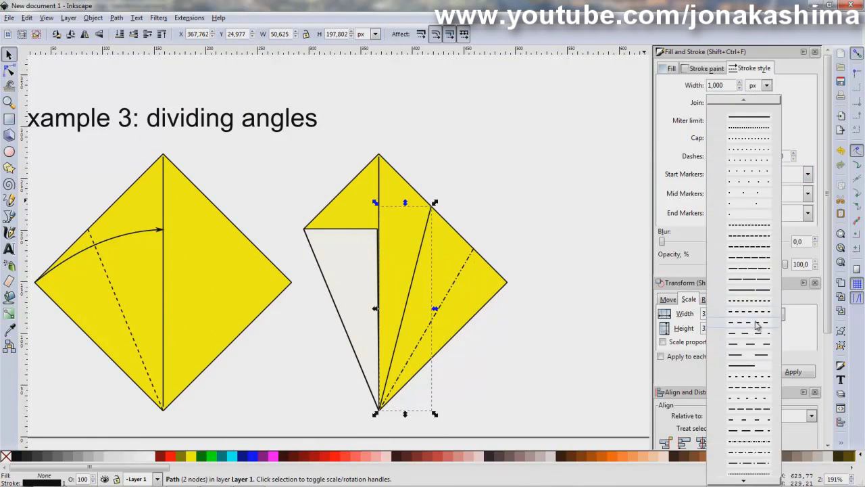
{"action": "left_click", "coordinate": [756, 322]}
{"action": "key", "text": "Escape"}
Step: Draw a zigzag arrow path beside the second figure
{"action": "key", "text": "b"}
{"action": "left_click", "coordinate": [448, 192]}
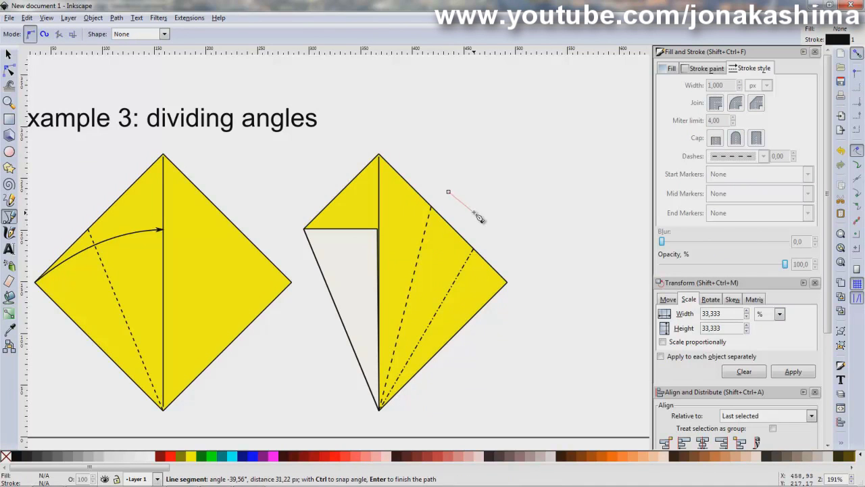
{"action": "double_click", "coordinate": [477, 225]}
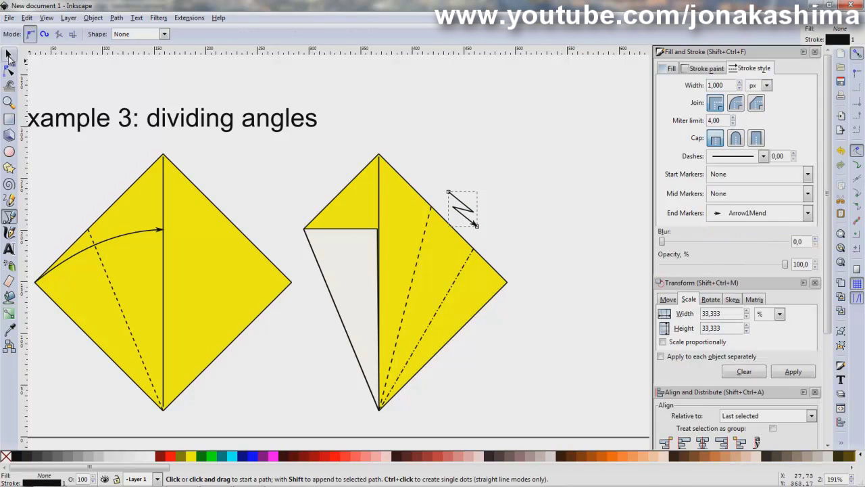
{"action": "left_click", "coordinate": [9, 54]}
Step: Duplicate the second figure to its right and remove the copy's extra zigzag arrow
{"action": "left_click_drag", "start_coordinate": [297, 140], "coordinate": [549, 428]}
{"action": "key", "text": "ctrl+d"}
{"action": "left_click_drag", "start_coordinate": [394, 272], "coordinate": [618, 272]}
{"action": "scroll", "coordinate": [444, 272], "scroll_direction": "right", "scroll_amount": 5}
{"action": "left_click", "coordinate": [513, 209]}
{"action": "key", "text": "Delete"}
{"action": "left_click", "coordinate": [9, 217]}
{"action": "scroll", "coordinate": [529, 274], "scroll_direction": "up", "scroll_amount": 4}
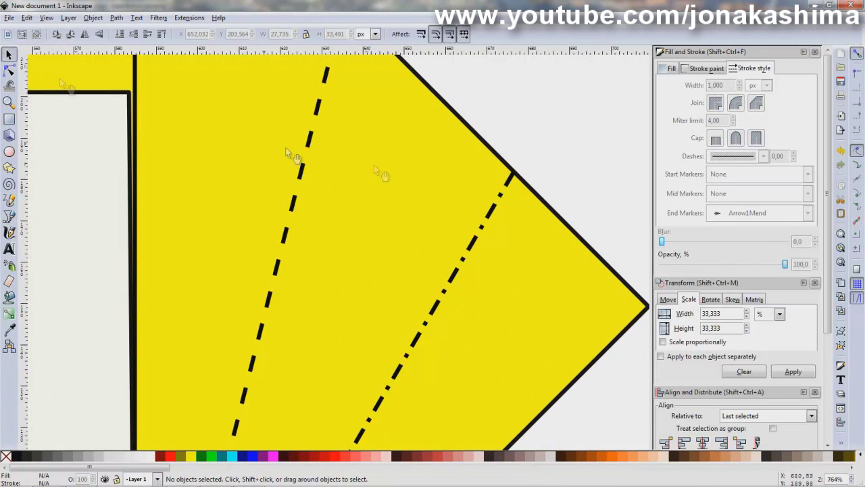
Step: Add a line to the bottom corner, combine the lines, and shift the right flap right
{"action": "left_click", "coordinate": [513, 171]}
{"action": "scroll", "coordinate": [560, 119], "scroll_direction": "up", "scroll_amount": 2}
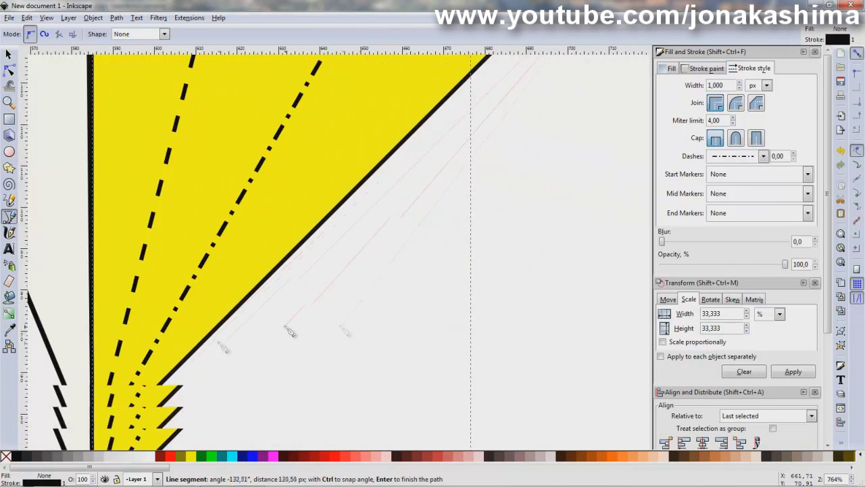
{"action": "scroll", "coordinate": [93, 395], "scroll_direction": "down", "scroll_amount": 2}
{"action": "double_click", "coordinate": [91, 388]}
{"action": "scroll", "coordinate": [392, 399], "scroll_direction": "down", "scroll_amount": 2}
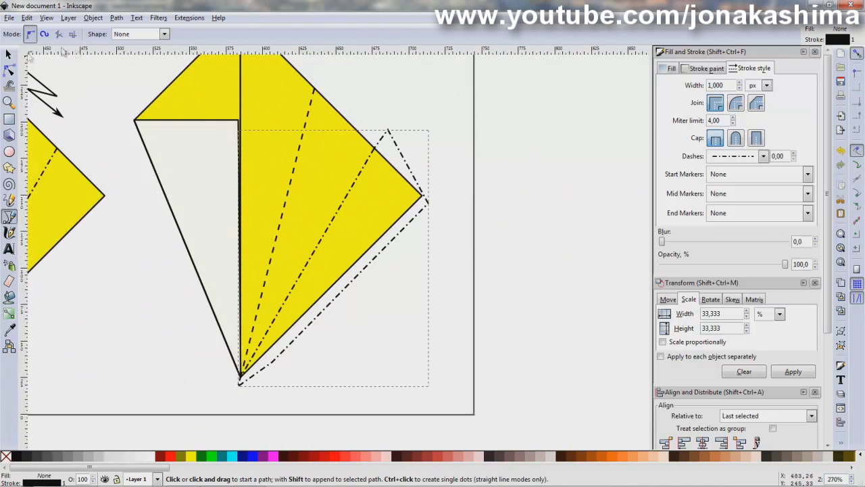
{"action": "left_click", "coordinate": [10, 54]}
{"action": "left_click", "coordinate": [116, 18]}
{"action": "left_click", "coordinate": [128, 155]}
{"action": "key", "text": "Escape"}
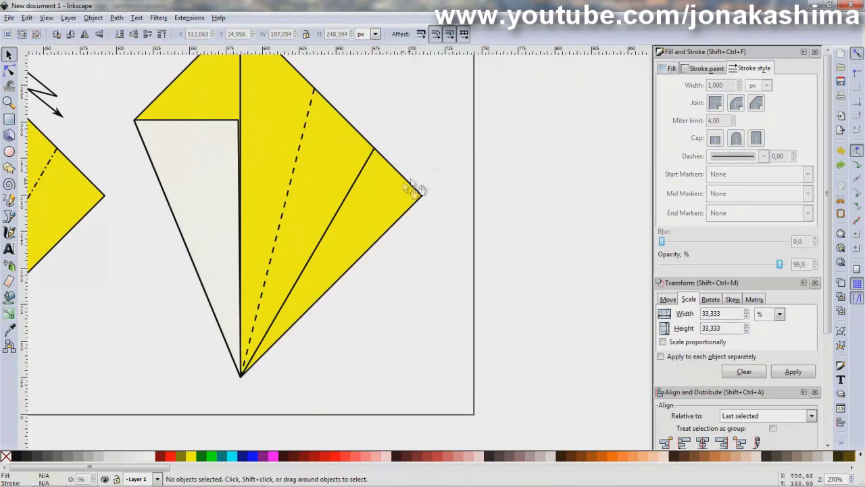
{"action": "left_click_drag", "start_coordinate": [413, 188], "coordinate": [477, 191]}
Step: Draw the dashed crease path across the flap
{"action": "left_click", "coordinate": [298, 141]}
{"action": "key", "text": "b"}
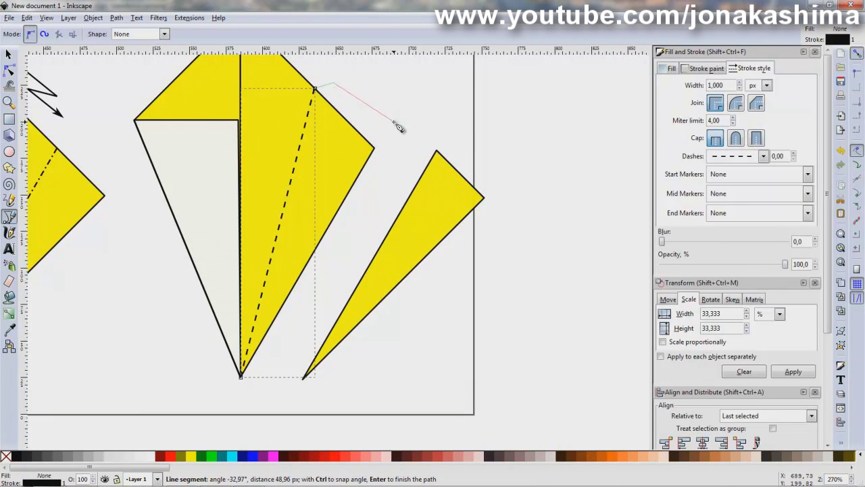
{"action": "scroll", "coordinate": [372, 155], "scroll_direction": "up", "scroll_amount": 2}
{"action": "left_click", "coordinate": [370, 156]}
{"action": "left_click", "coordinate": [397, 236]}
{"action": "scroll", "coordinate": [397, 237], "scroll_direction": "down", "scroll_amount": 3}
{"action": "double_click", "coordinate": [251, 360]}
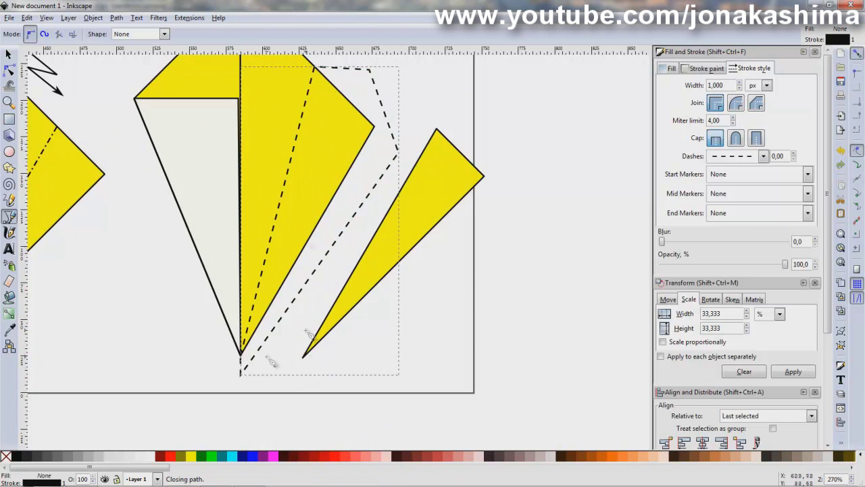
{"action": "scroll", "coordinate": [271, 271], "scroll_direction": "up", "scroll_amount": 3}
Step: Divide the flap along the dashed crease and flip the cut-off piece horizontally
{"action": "left_click", "coordinate": [116, 17]}
{"action": "left_click", "coordinate": [134, 127]}
{"action": "left_click_drag", "start_coordinate": [384, 195], "coordinate": [425, 162]}
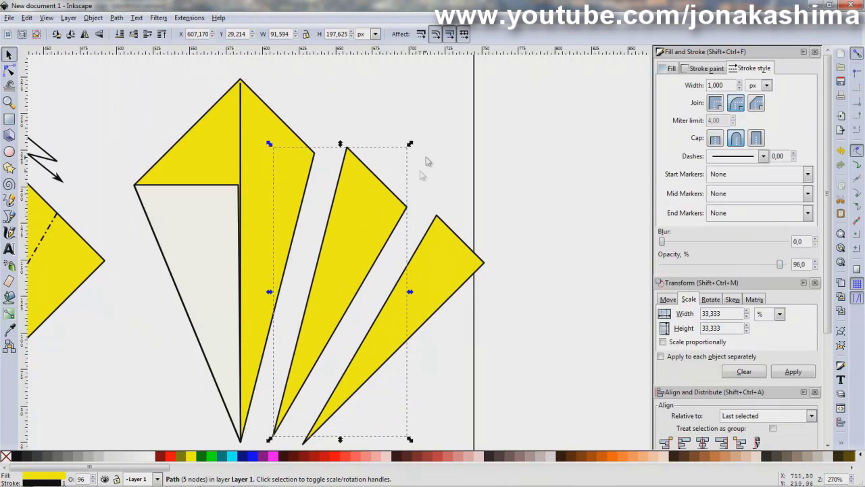
{"action": "scroll", "coordinate": [425, 162], "scroll_direction": "down", "scroll_amount": 1}
{"action": "left_click", "coordinate": [84, 34]}
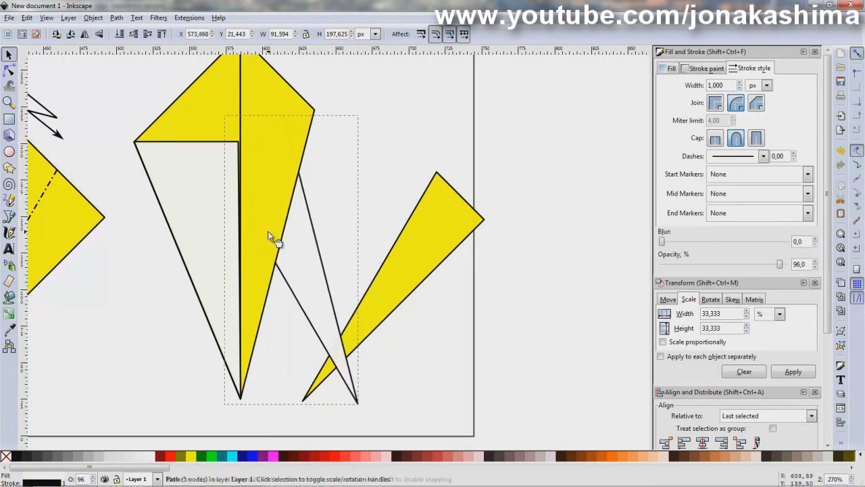
Step: Move the flipped white flap so its bottom corner sits on the kite's bottom point
{"action": "left_click_drag", "start_coordinate": [378, 324], "coordinate": [250, 320]}
{"action": "scroll", "coordinate": [311, 279], "scroll_direction": "down", "scroll_amount": 2}
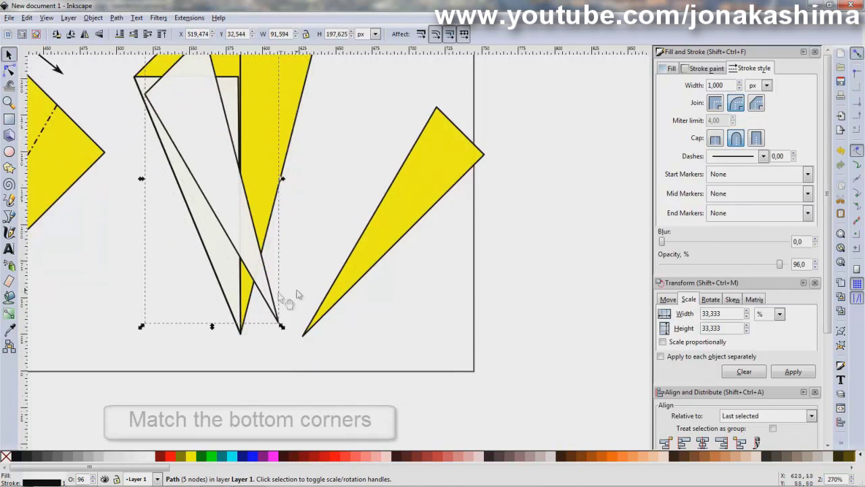
{"action": "scroll", "coordinate": [286, 299], "scroll_direction": "up", "scroll_amount": 3, "text": "ctrl"}
{"action": "scroll", "coordinate": [260, 329], "scroll_direction": "up", "scroll_amount": 3, "text": "ctrl"}
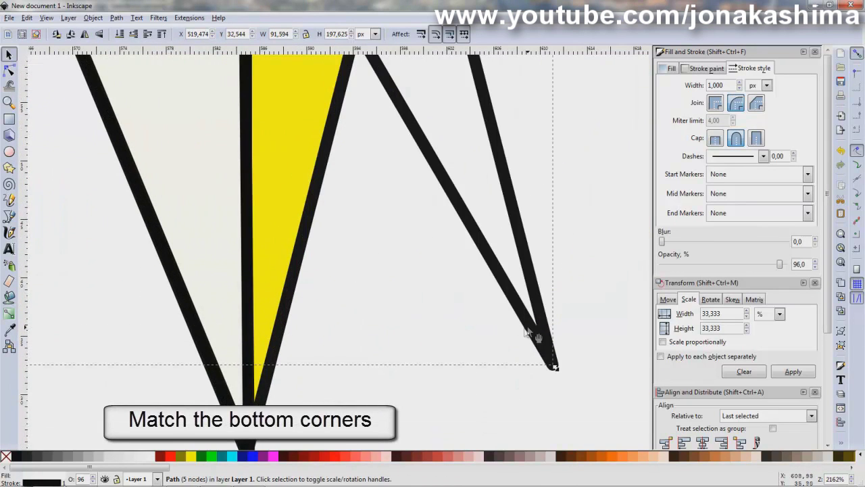
{"action": "left_click_drag", "start_coordinate": [525, 331], "coordinate": [428, 331]}
{"action": "left_click_drag", "start_coordinate": [548, 309], "coordinate": [235, 392]}
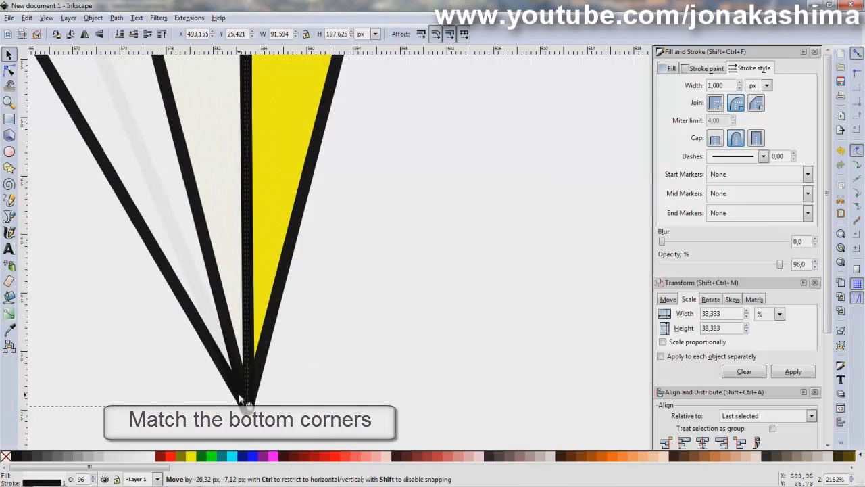
{"action": "left_click_drag", "start_coordinate": [236, 392], "coordinate": [243, 405]}
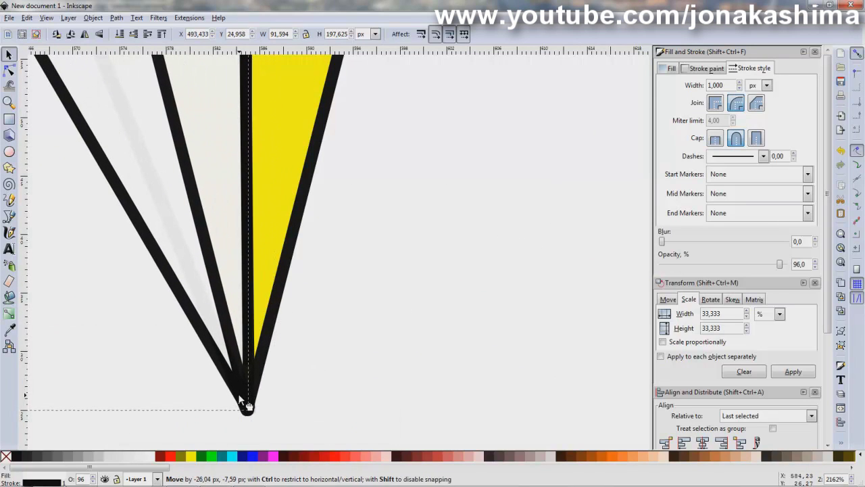
{"action": "scroll", "coordinate": [238, 318], "scroll_direction": "down", "scroll_amount": 6, "text": "ctrl"}
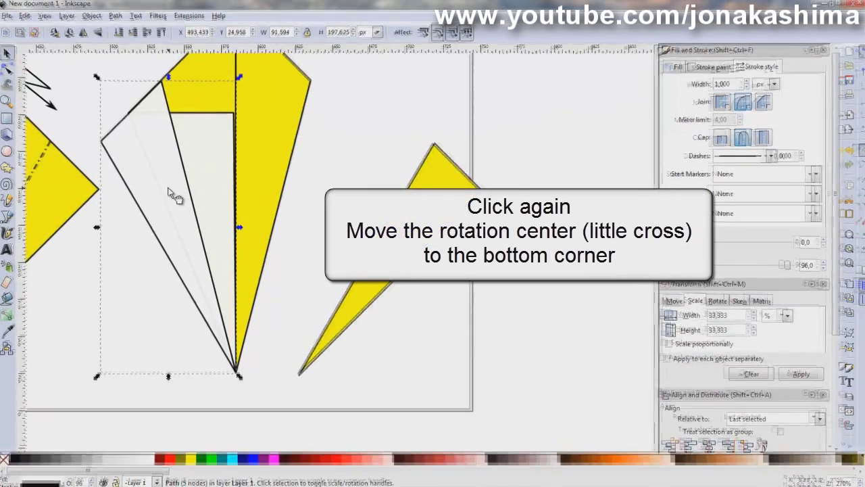
Step: Rotate the white flap about its bottom corner into the folded position
{"action": "left_click", "coordinate": [174, 196]}
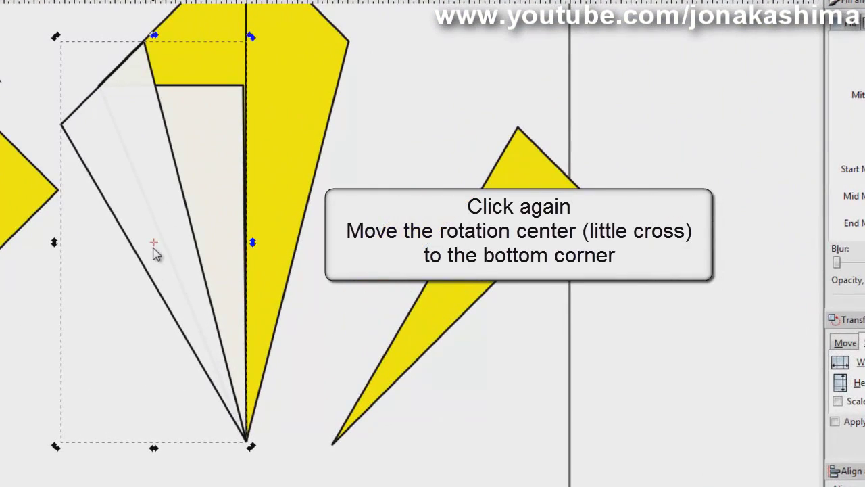
{"action": "left_click_drag", "start_coordinate": [206, 414], "coordinate": [245, 437]}
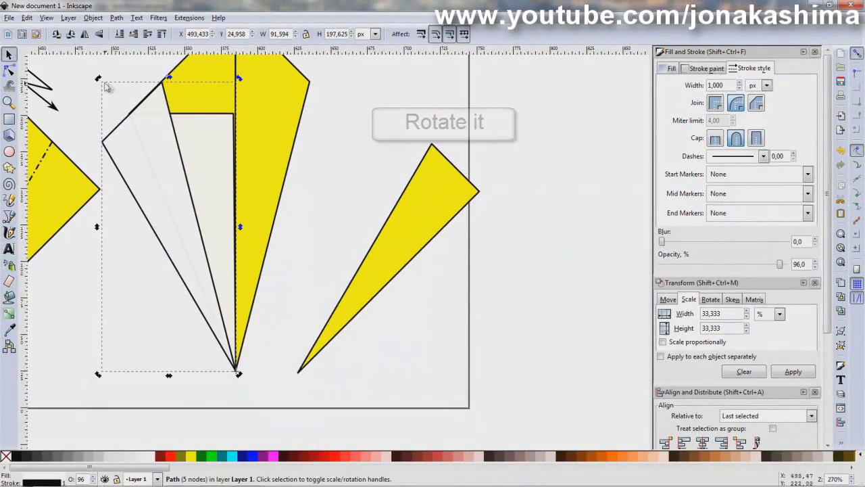
{"action": "left_click_drag", "start_coordinate": [98, 80], "coordinate": [252, 109]}
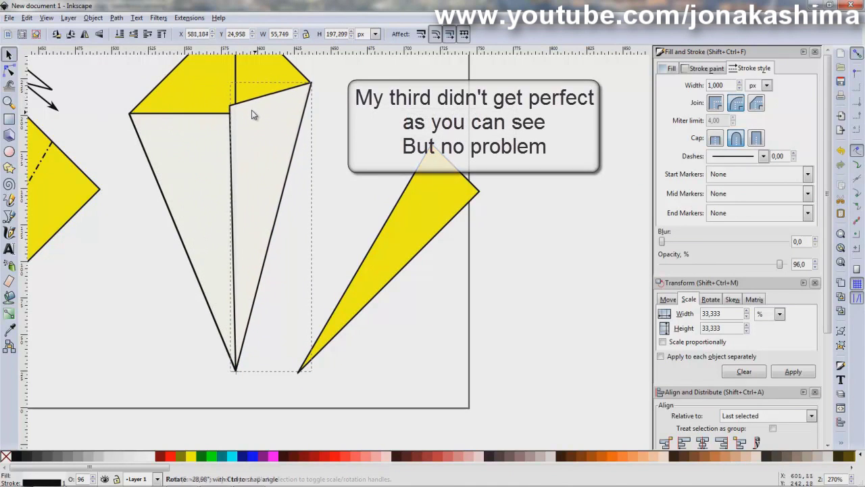
{"action": "left_click_drag", "start_coordinate": [252, 110], "coordinate": [255, 116]}
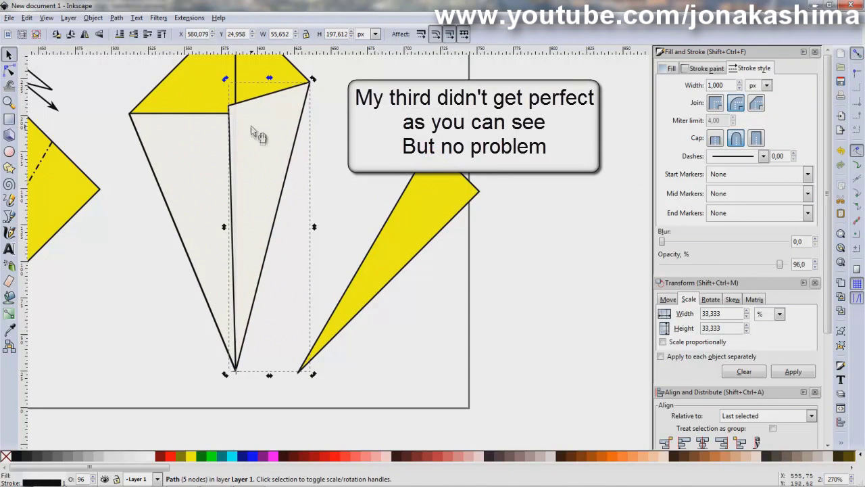
{"action": "scroll", "coordinate": [253, 166], "scroll_direction": "up", "scroll_amount": 2, "text": "ctrl"}
{"action": "scroll", "coordinate": [241, 166], "scroll_direction": "up", "scroll_amount": 5}
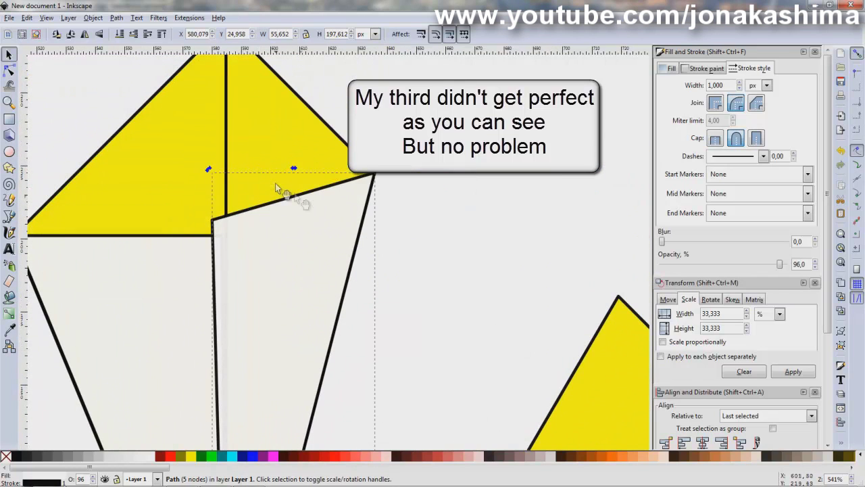
{"action": "left_click", "coordinate": [9, 71]}
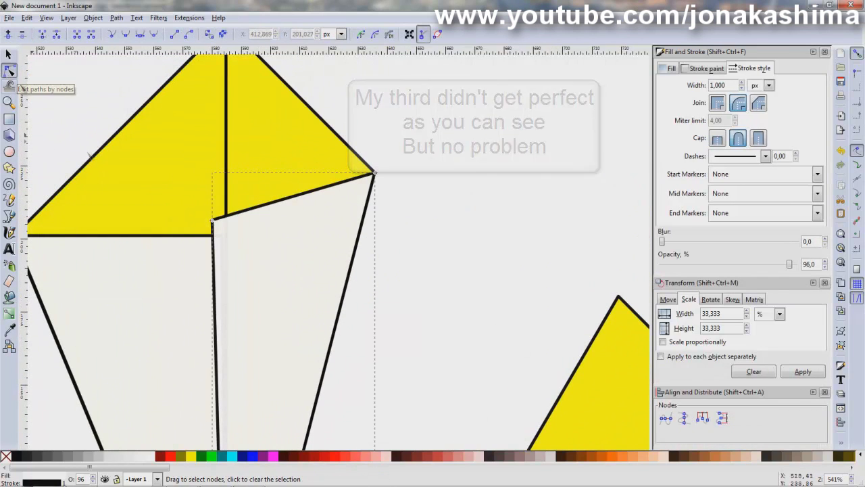
Step: Drag the white flap's top corner node exactly onto the centre line
{"action": "scroll", "coordinate": [226, 234], "scroll_direction": "up", "scroll_amount": 2, "text": "ctrl"}
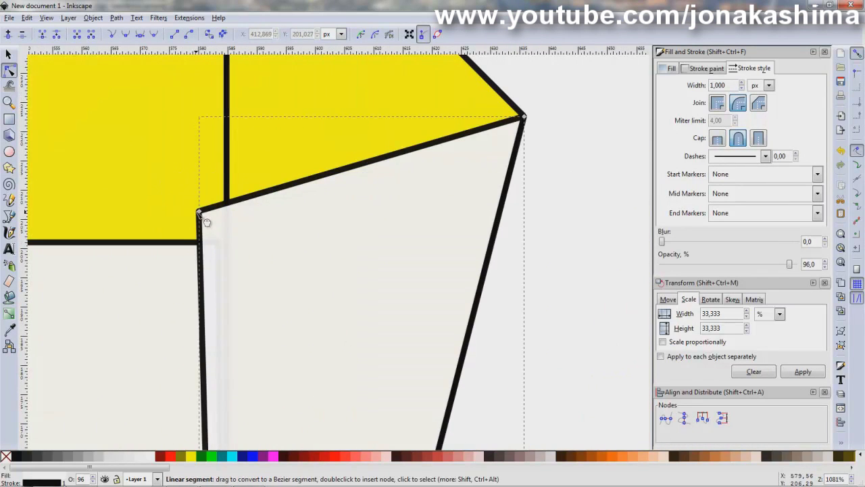
{"action": "left_click_drag", "start_coordinate": [207, 211], "coordinate": [228, 212]}
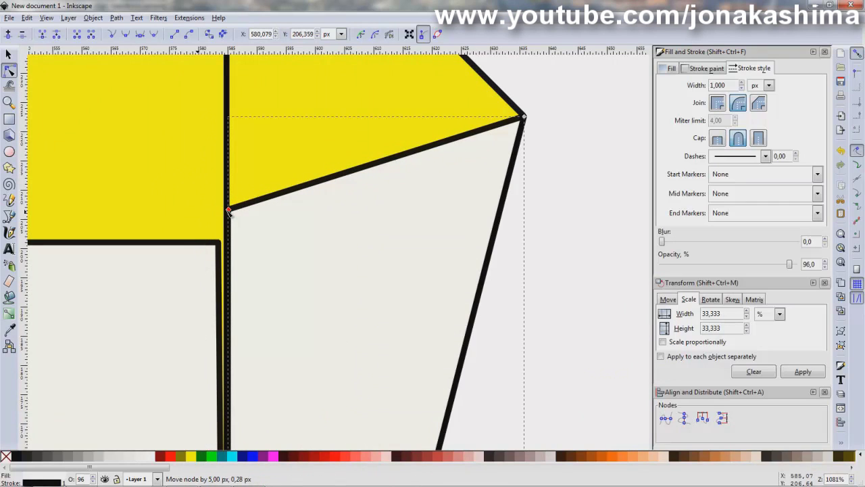
{"action": "left_click_drag", "start_coordinate": [229, 211], "coordinate": [231, 212]}
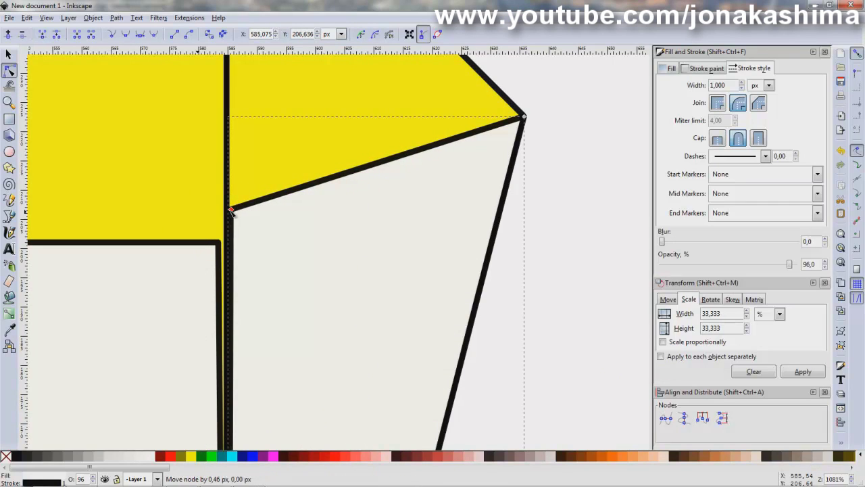
{"action": "left_click", "coordinate": [554, 233]}
Step: Drag the remaining yellow triangle so its tip reaches the kite's bottom point
{"action": "scroll", "coordinate": [554, 238], "scroll_direction": "down", "scroll_amount": 2, "text": "ctrl"}
{"action": "scroll", "coordinate": [534, 267], "scroll_direction": "down", "scroll_amount": 1, "text": "ctrl"}
{"action": "scroll", "coordinate": [528, 275], "scroll_direction": "down", "scroll_amount": 1}
{"action": "key", "text": "s"}
{"action": "mouse_move", "coordinate": [541, 405]}
{"action": "left_mouse_down"}
{"action": "mouse_move", "coordinate": [473, 347]}
{"action": "mouse_move", "coordinate": [317, 271]}
{"action": "mouse_move", "coordinate": [388, 318]}
{"action": "left_mouse_up"}
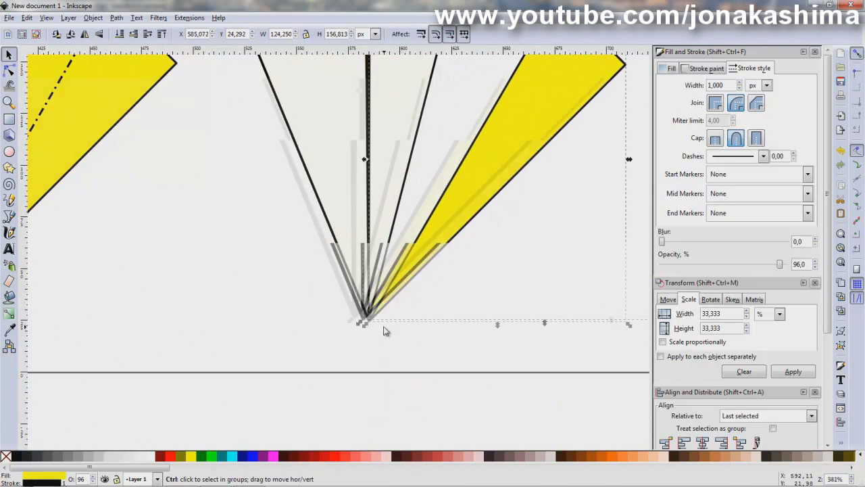
Step: Rotate the last yellow triangle about its tip into the kite
{"action": "scroll", "coordinate": [343, 295], "scroll_direction": "up", "scroll_amount": 1, "text": "ctrl"}
{"action": "scroll", "coordinate": [498, 270], "scroll_direction": "up", "scroll_amount": 1, "text": "ctrl"}
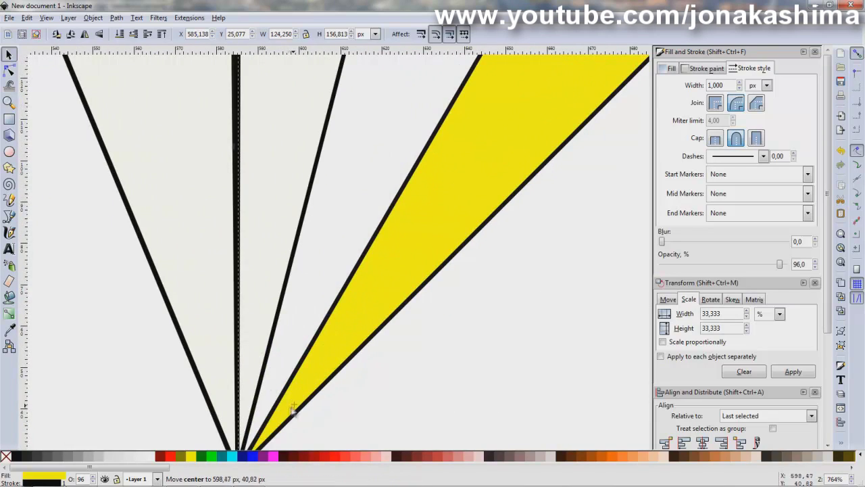
{"action": "scroll", "coordinate": [298, 321], "scroll_direction": "down", "scroll_amount": 1, "text": "ctrl"}
{"action": "scroll", "coordinate": [521, 236], "scroll_direction": "down", "scroll_amount": 1, "text": "ctrl"}
{"action": "left_click", "coordinate": [521, 237]}
{"action": "scroll", "coordinate": [522, 236], "scroll_direction": "up", "scroll_amount": 3}
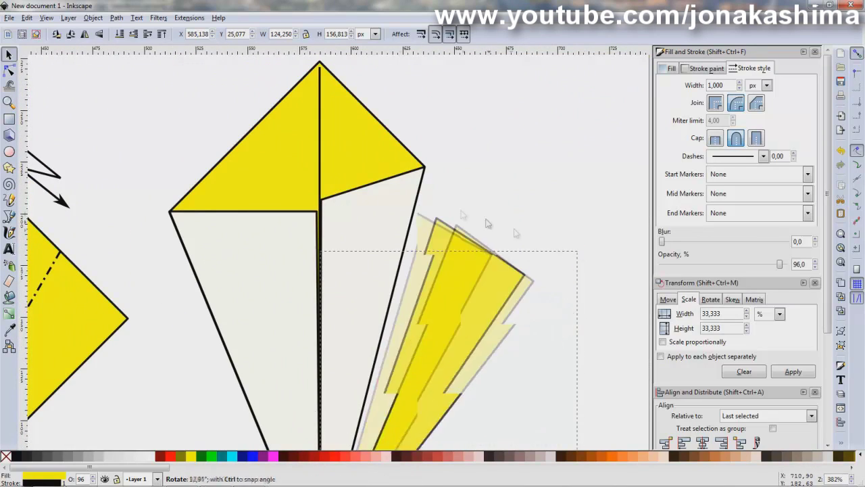
{"action": "left_click_drag", "start_coordinate": [580, 244], "coordinate": [433, 203]}
{"action": "key", "text": "Escape"}
Step: Pull the yellow flap's outer corner node slightly left so the stacked layers show
{"action": "scroll", "coordinate": [421, 214], "scroll_direction": "down", "scroll_amount": 1, "text": "ctrl"}
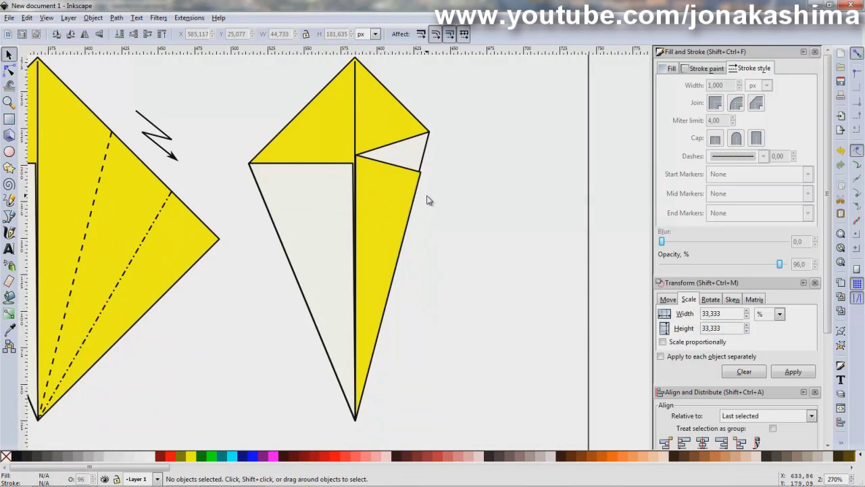
{"action": "scroll", "coordinate": [426, 200], "scroll_direction": "up", "scroll_amount": 1, "text": "ctrl"}
{"action": "left_click", "coordinate": [9, 71]}
{"action": "left_click", "coordinate": [417, 156]}
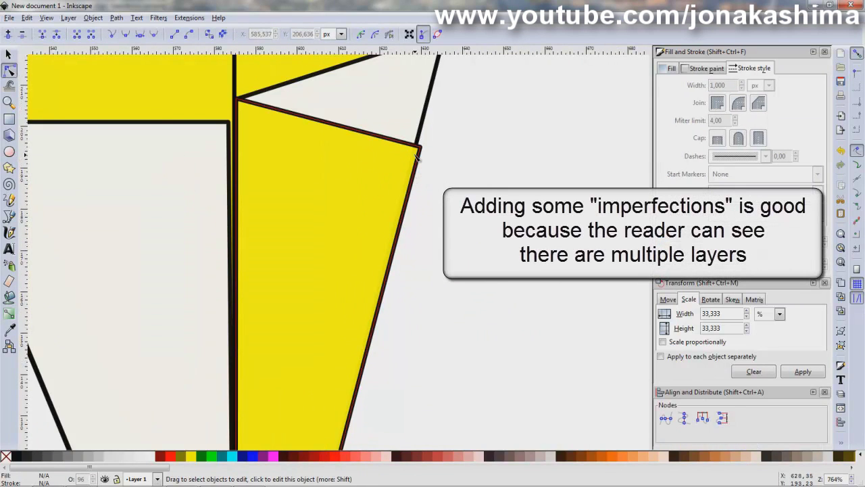
{"action": "left_click", "coordinate": [420, 152]}
{"action": "left_click_drag", "start_coordinate": [419, 150], "coordinate": [408, 148]}
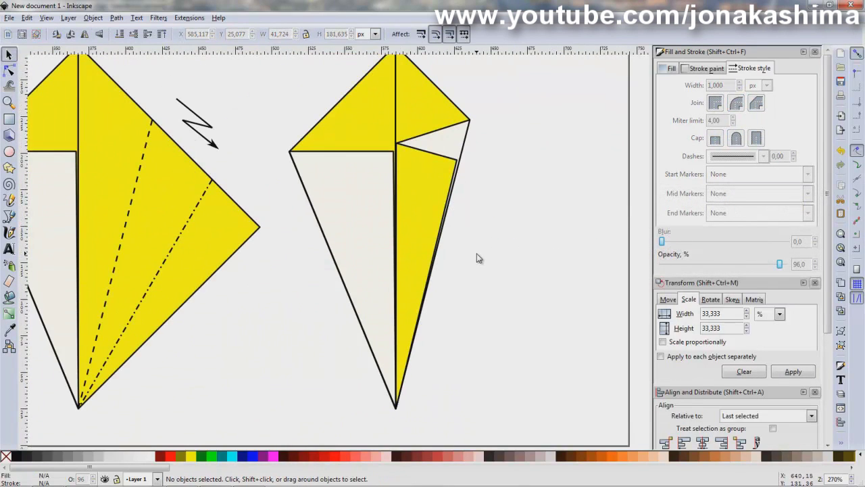
{"action": "scroll", "coordinate": [477, 258], "scroll_direction": "down", "scroll_amount": 2}
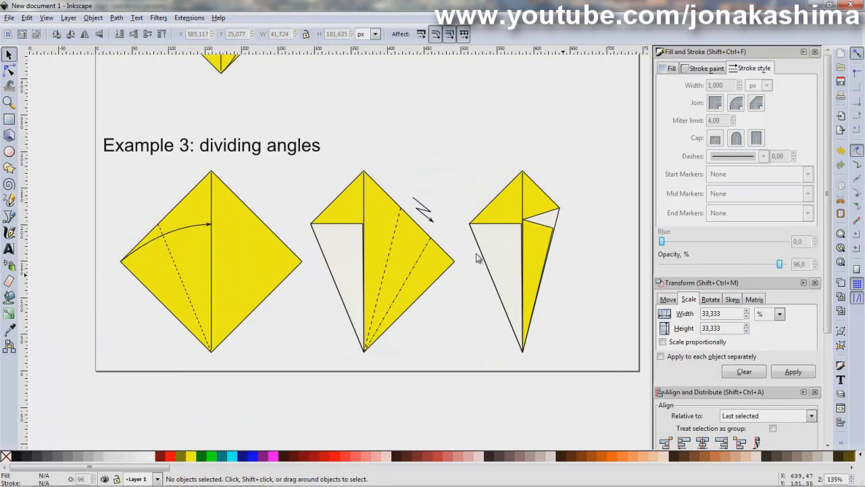
Step: Scroll to the 'Suggested Exercise: Draw the crease!' page and start a line at the pinch mark
{"action": "scroll", "coordinate": [476, 257], "scroll_direction": "down", "scroll_amount": 4}
{"action": "scroll", "coordinate": [471, 257], "scroll_direction": "down", "scroll_amount": 2}
{"action": "scroll", "coordinate": [471, 257], "scroll_direction": "down", "scroll_amount": 4}
{"action": "scroll", "coordinate": [466, 260], "scroll_direction": "down", "scroll_amount": 3}
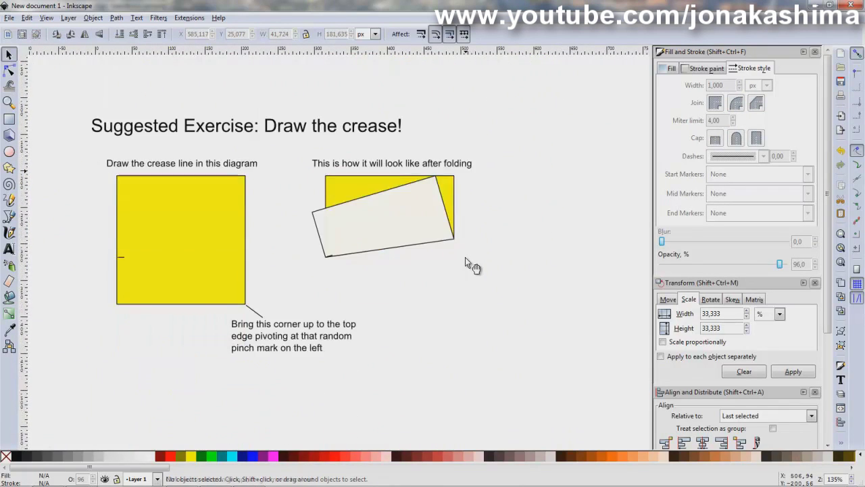
{"action": "scroll", "coordinate": [465, 258], "scroll_direction": "up", "scroll_amount": 2, "text": "ctrl"}
{"action": "scroll", "coordinate": [465, 257], "scroll_direction": "left", "scroll_amount": 5}
{"action": "scroll", "coordinate": [466, 258], "scroll_direction": "left", "scroll_amount": 5}
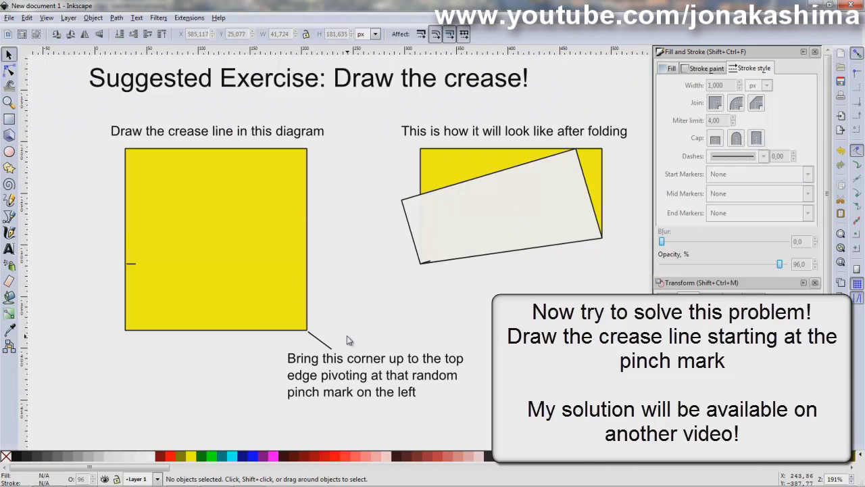
{"action": "left_click", "coordinate": [9, 218]}
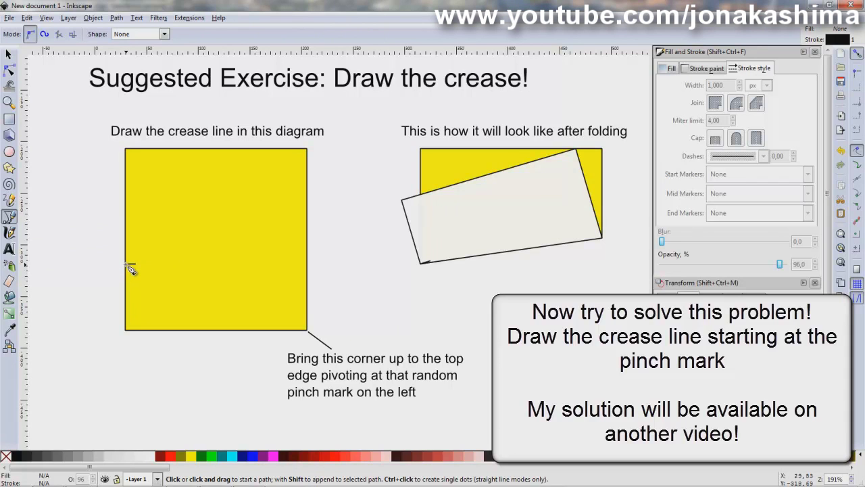
{"action": "left_click", "coordinate": [126, 263]}
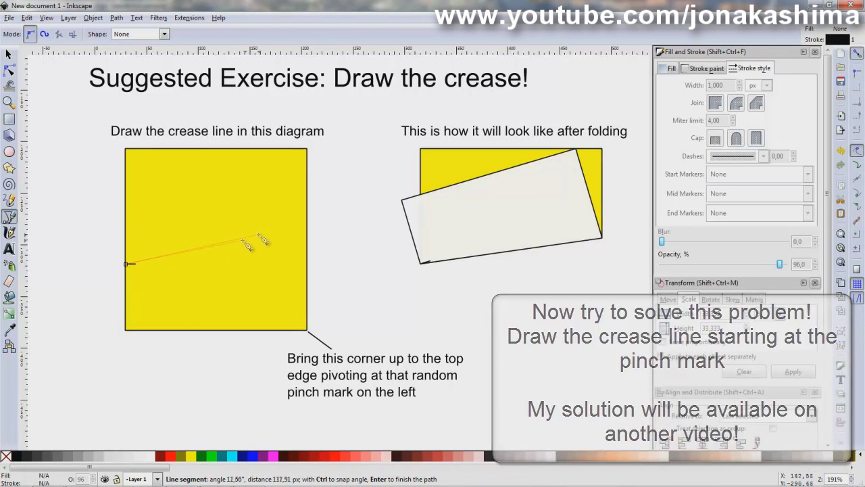